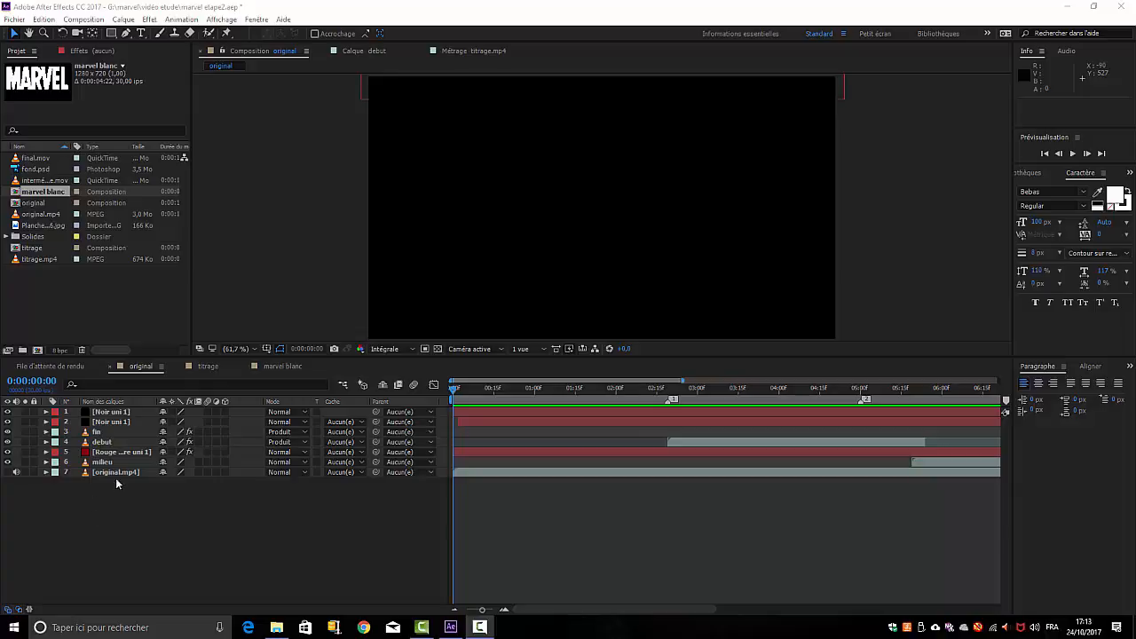
Hide the six layers above original.mp4 and make the original.mp4 layer visible.
click(118, 473)
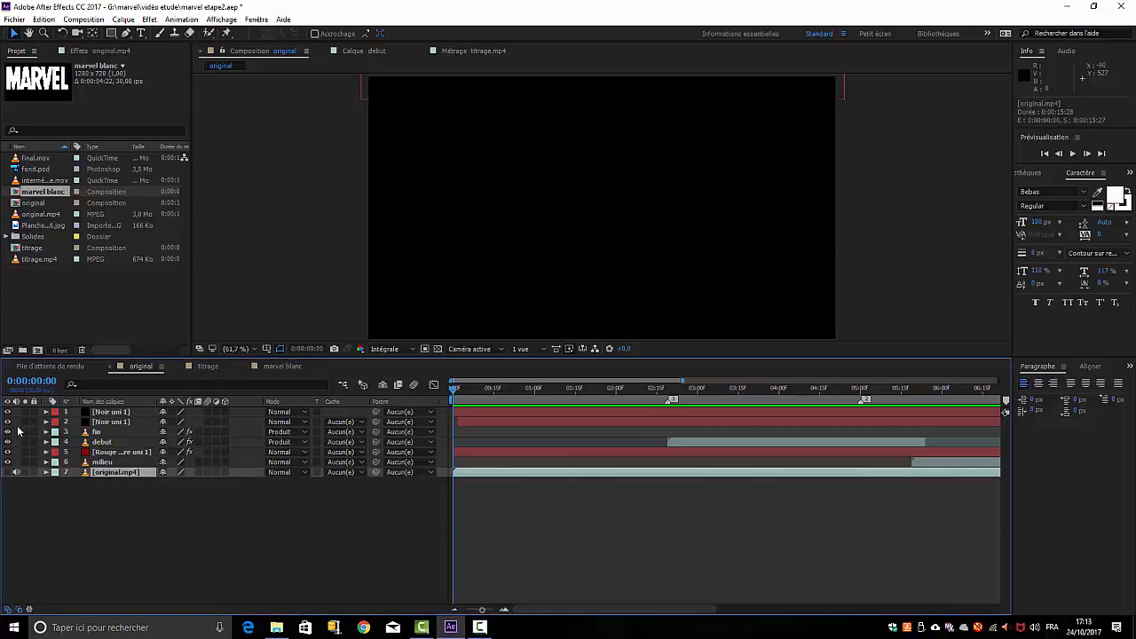
drag(6, 412, 12, 464)
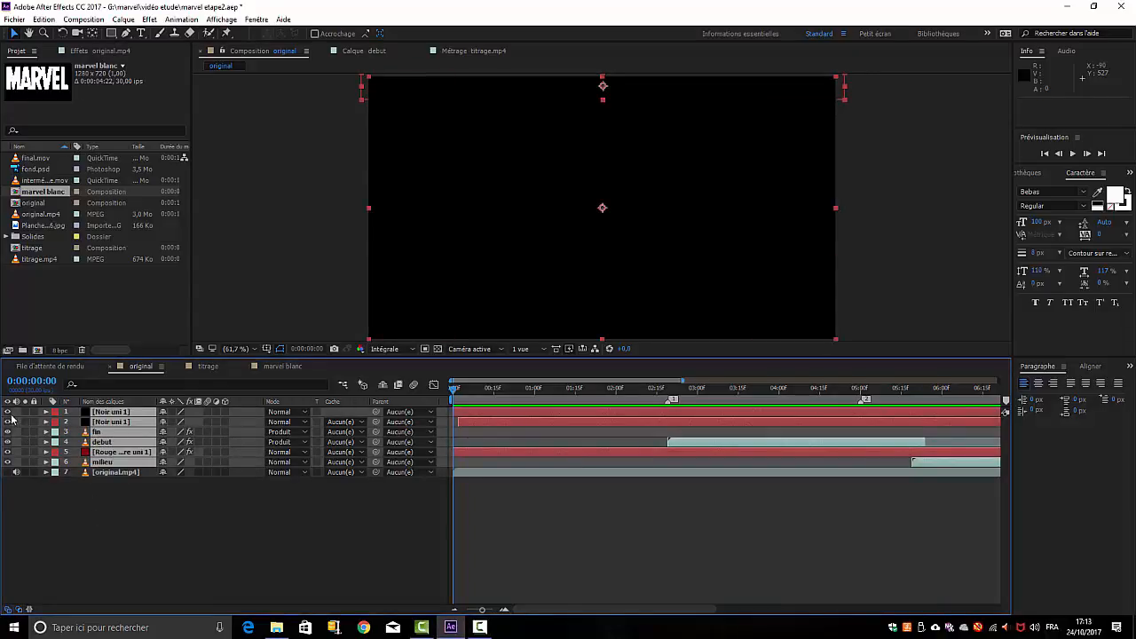
drag(7, 412, 13, 473)
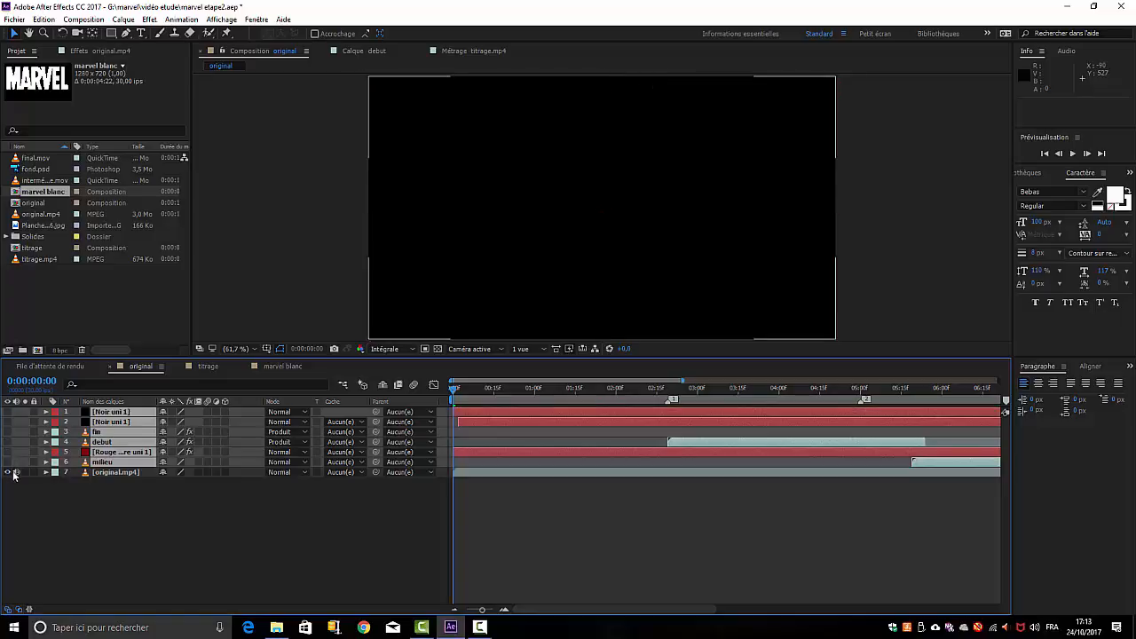
Preview the original.mp4 footage in the original composition, return to the first frame and clear the layer selection.
drag(454, 397, 684, 396)
click(691, 392)
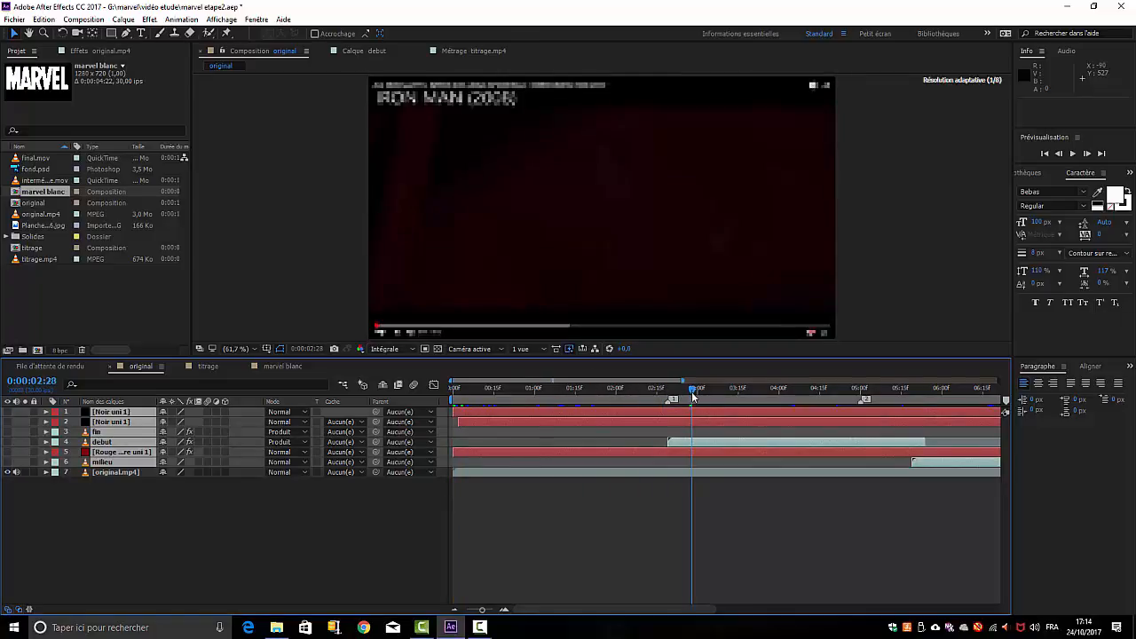
click(1072, 153)
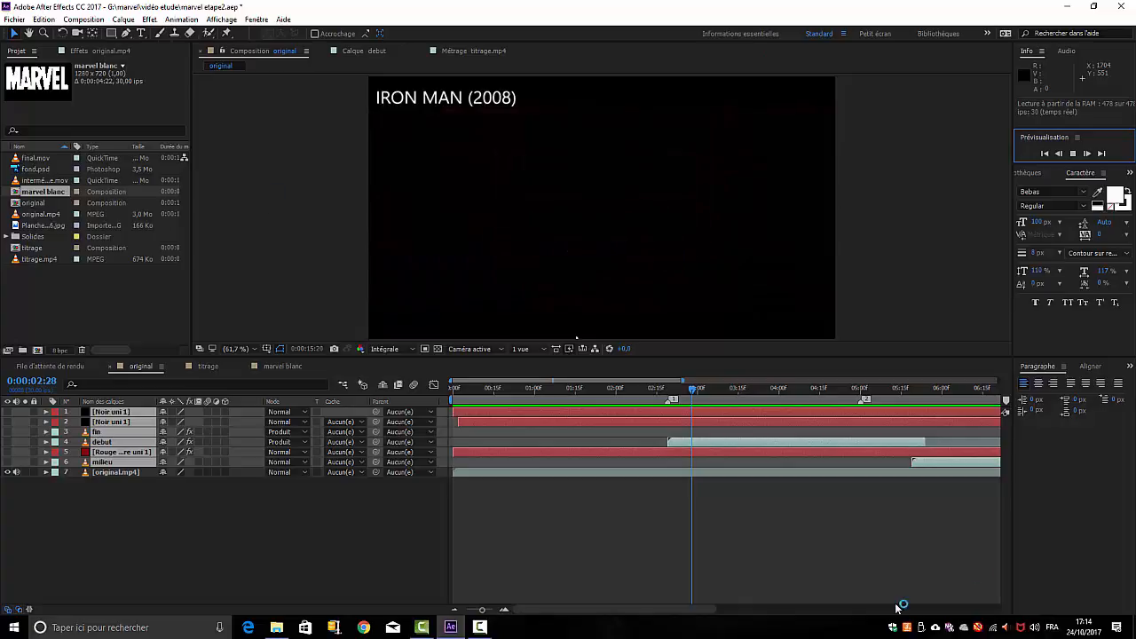
click(526, 451)
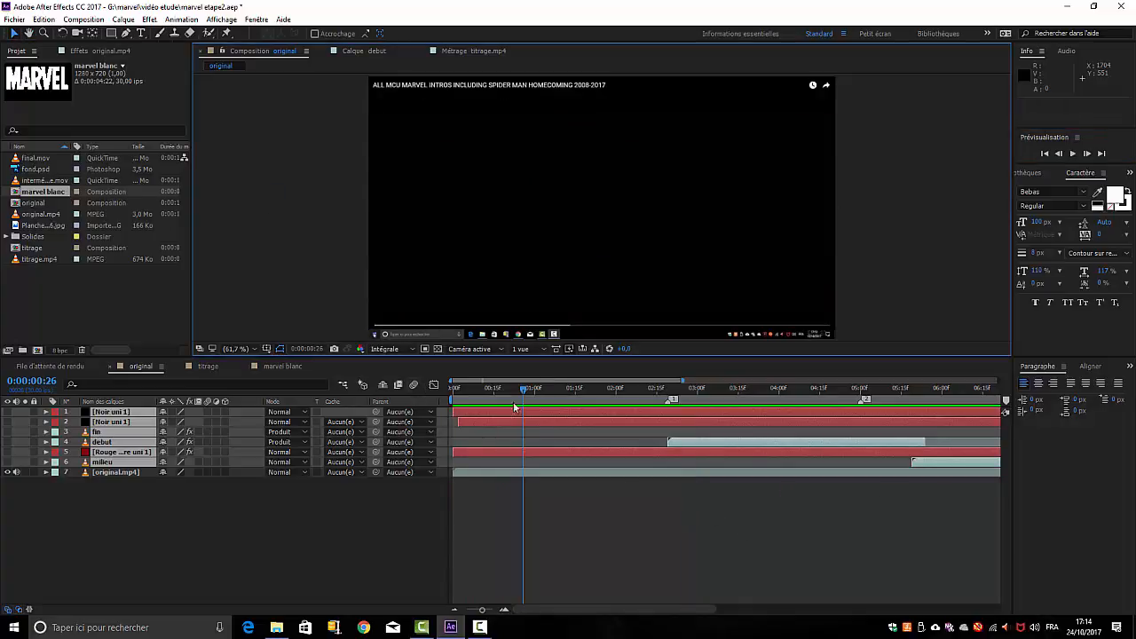
key(Home)
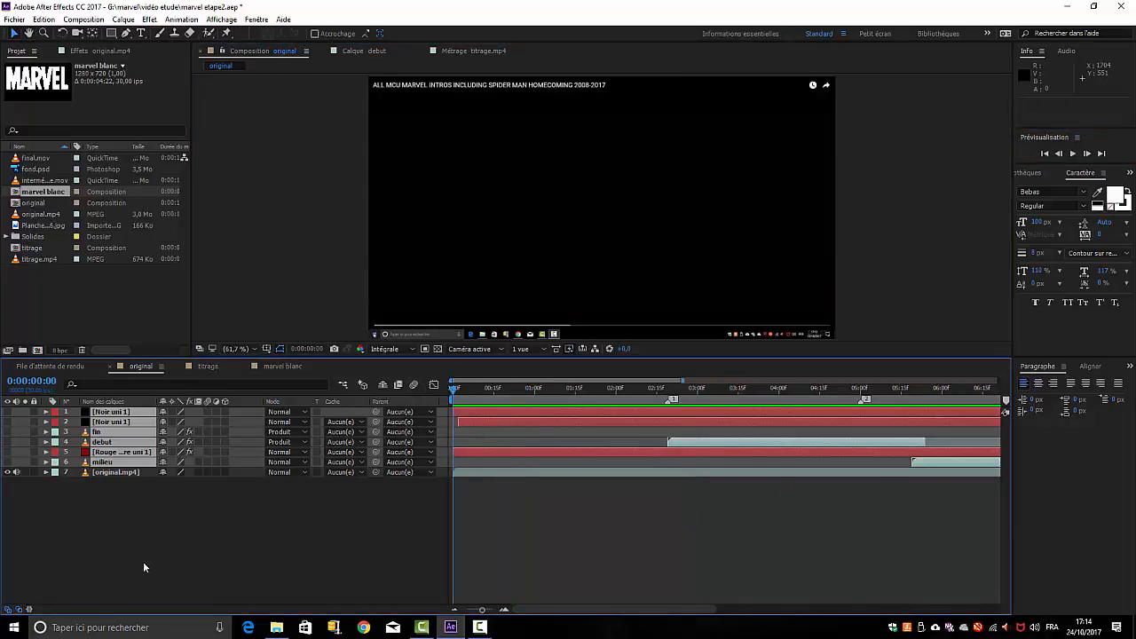
click(149, 586)
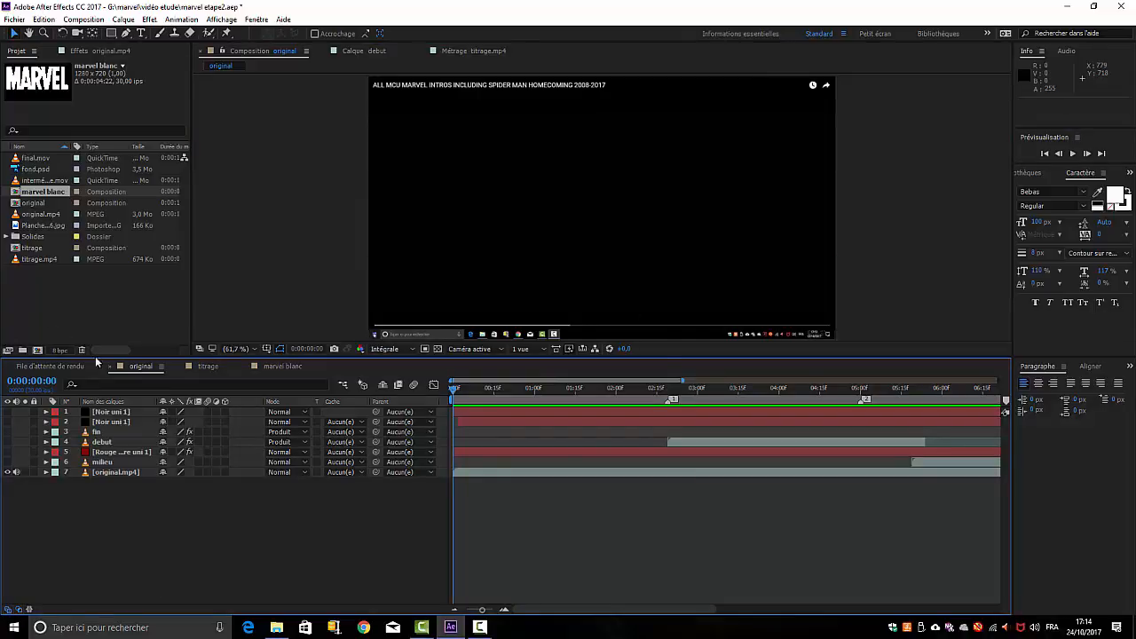
Open the titrage composition, play it from the start and make its titrage.mp4 layer visible.
click(207, 366)
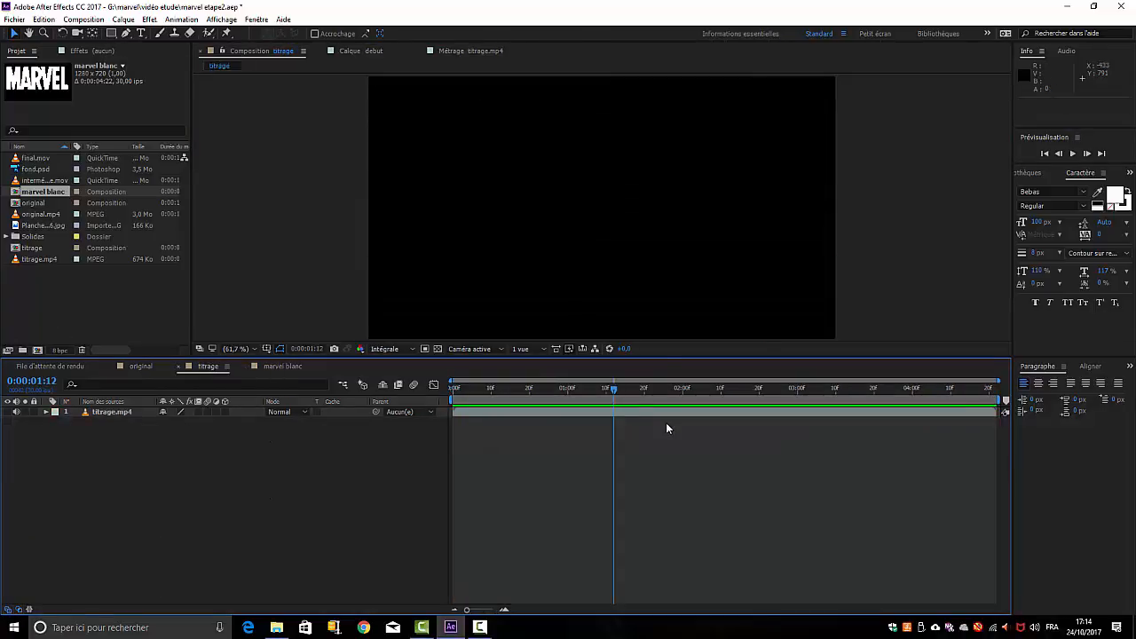
drag(611, 388, 472, 433)
key(space)
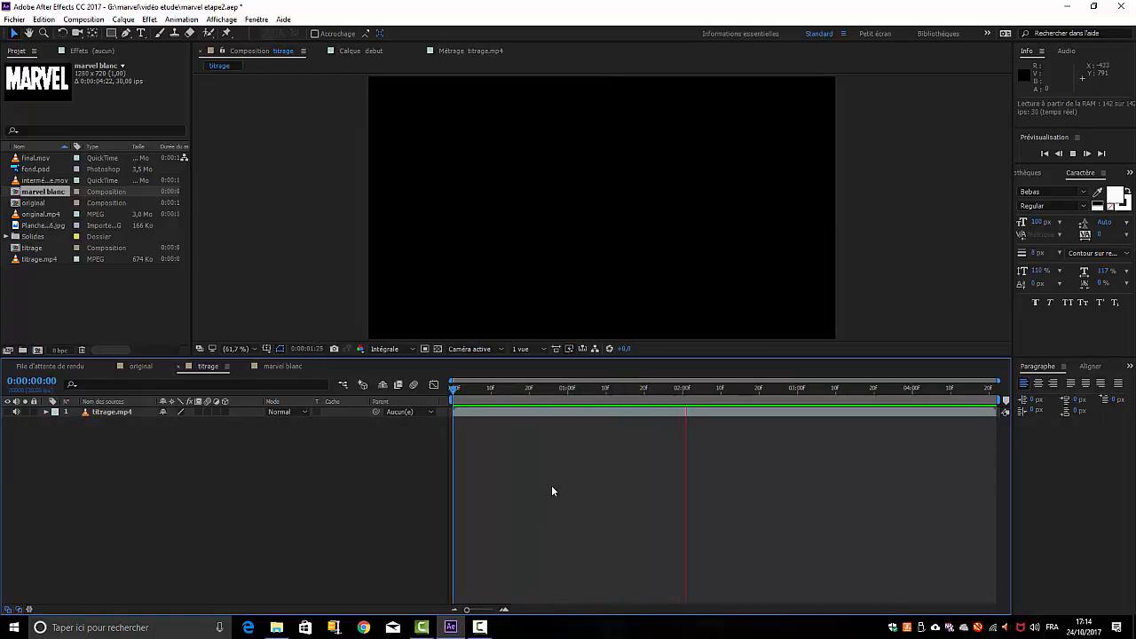
key(space)
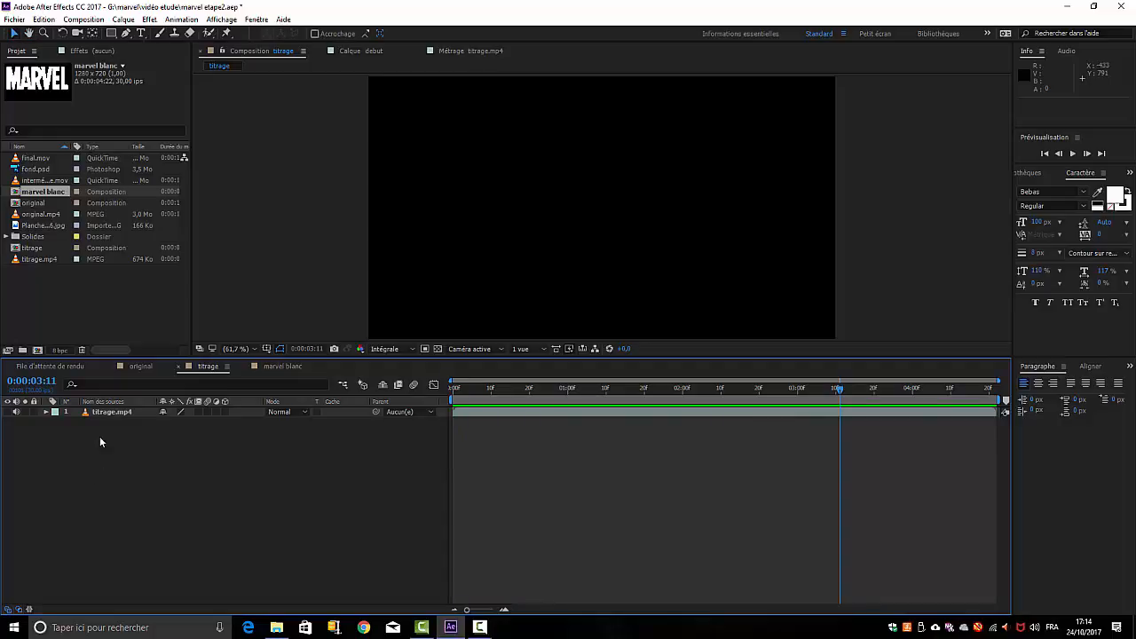
click(7, 412)
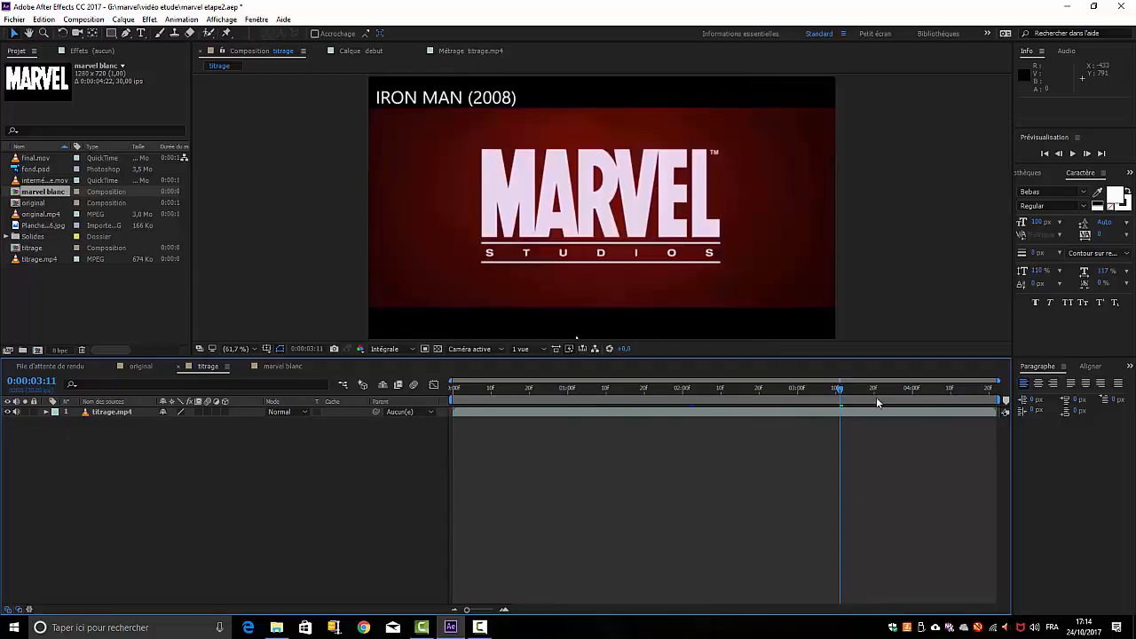
Scrub through the titrage footage to examine how the MARVEL title moves and shrinks, and return to the first frame.
drag(813, 394, 542, 399)
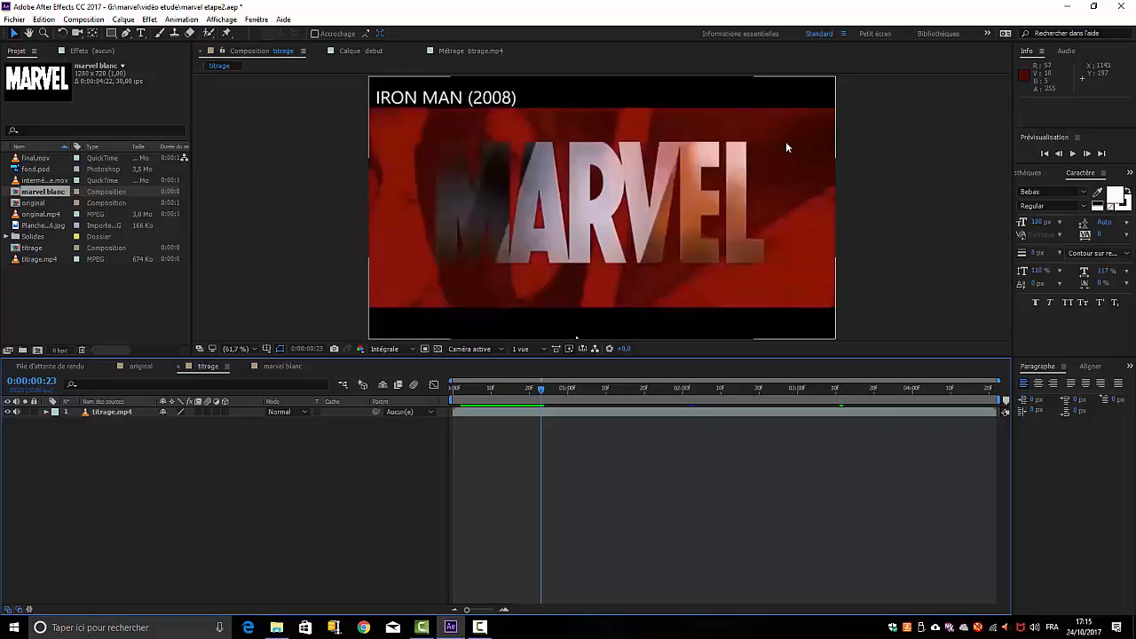
drag(541, 393, 869, 406)
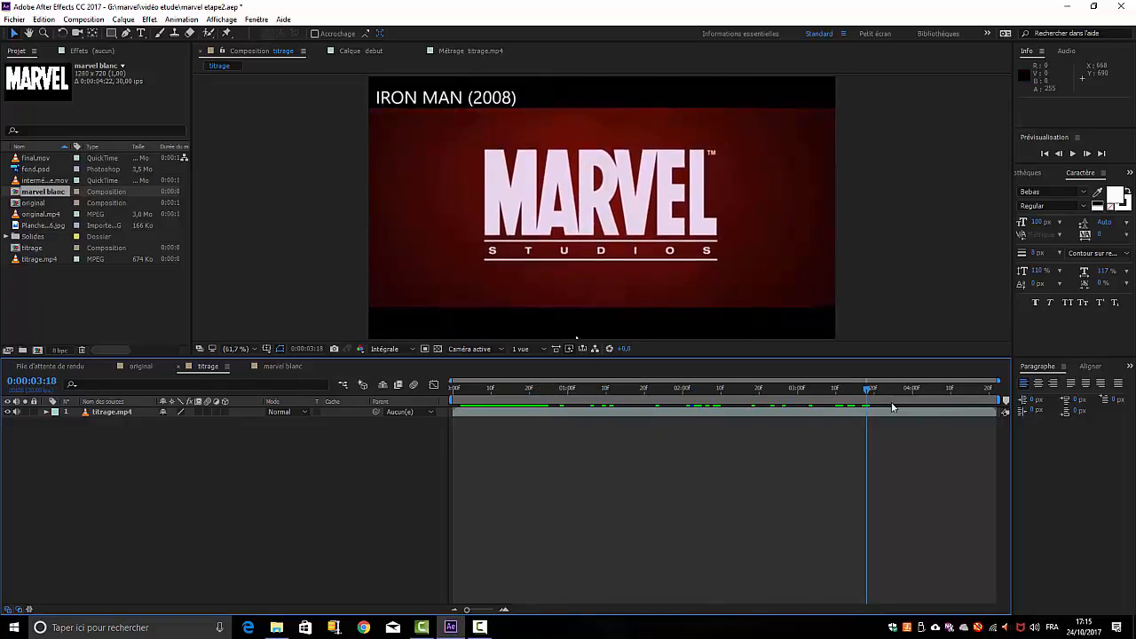
key(space)
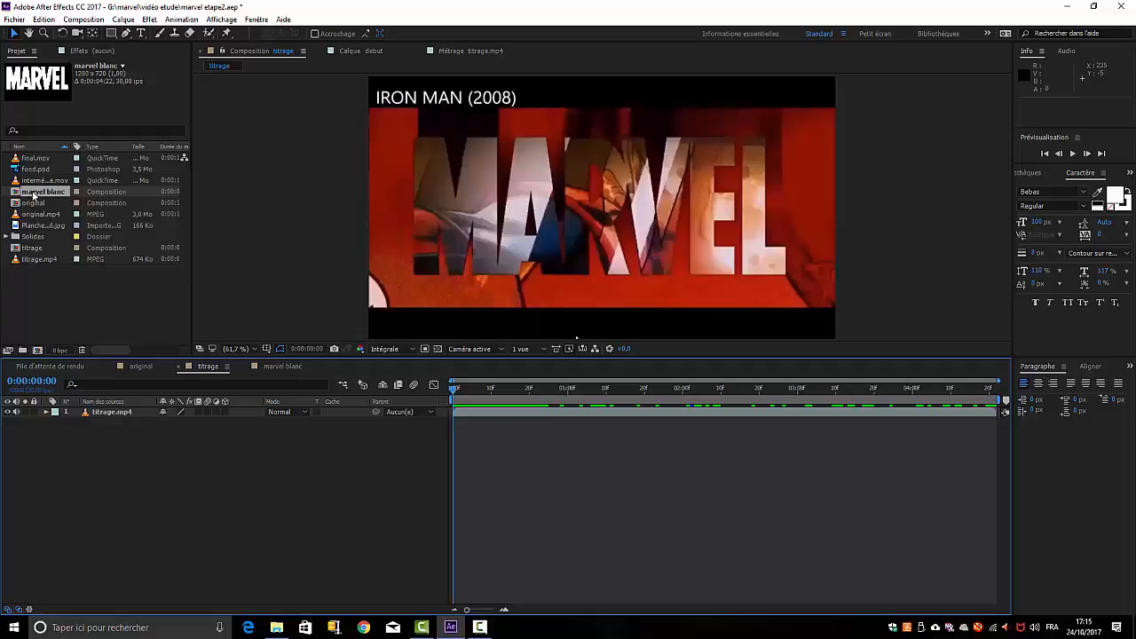
Add the marvel blanc composition above titrage.mp4 in titrage, check its contents and return to the titrage composition.
drag(34, 196, 118, 417)
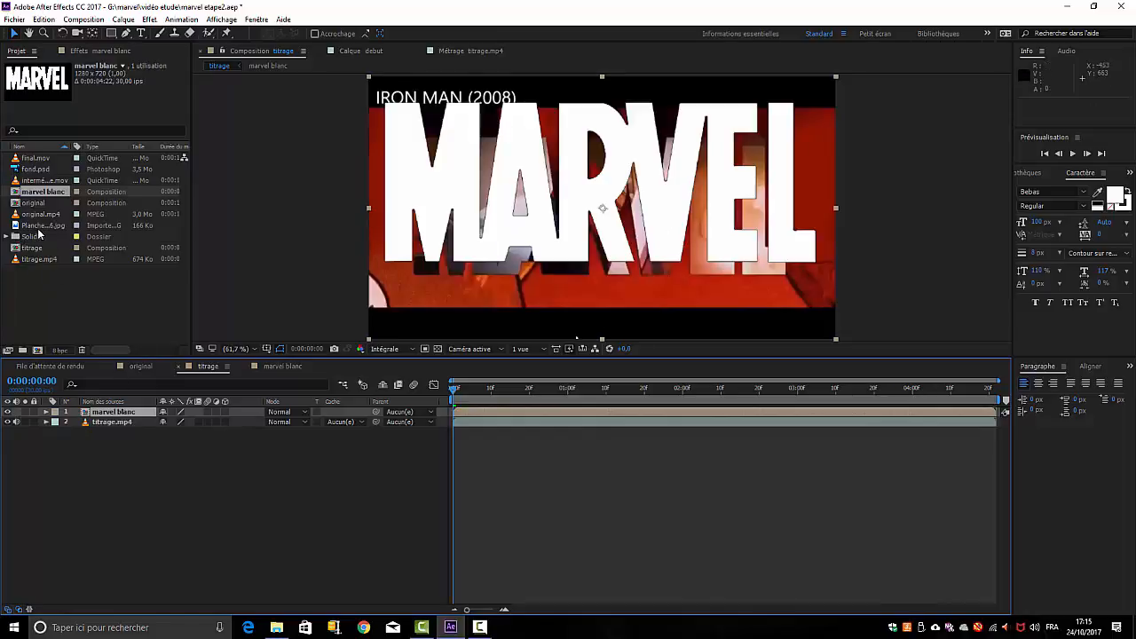
click(110, 414)
double_click(110, 414)
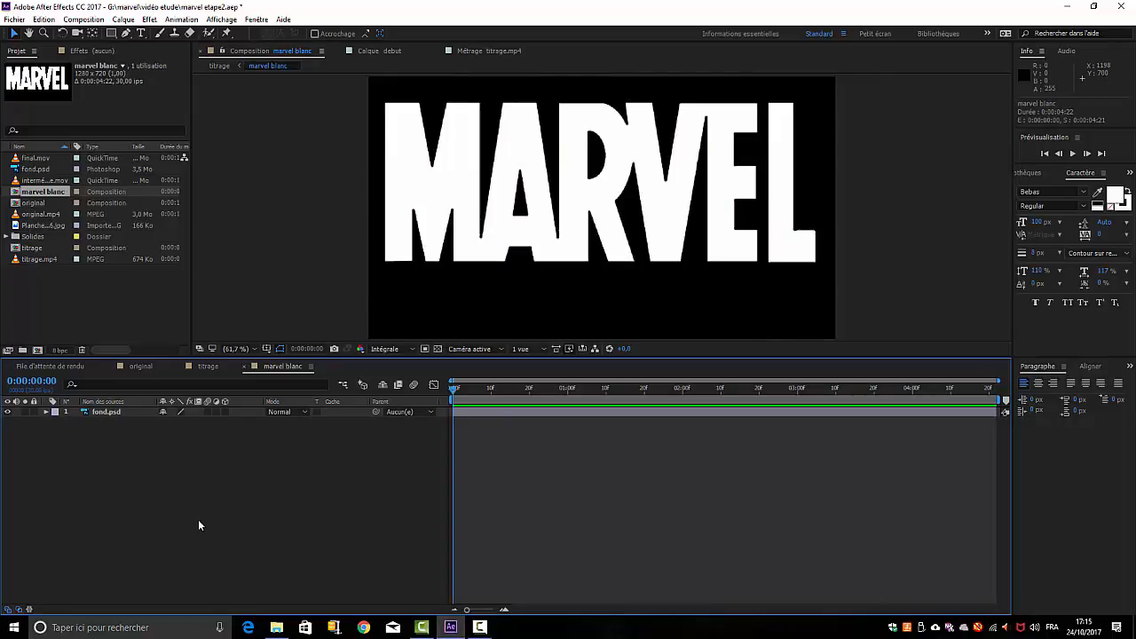
click(205, 366)
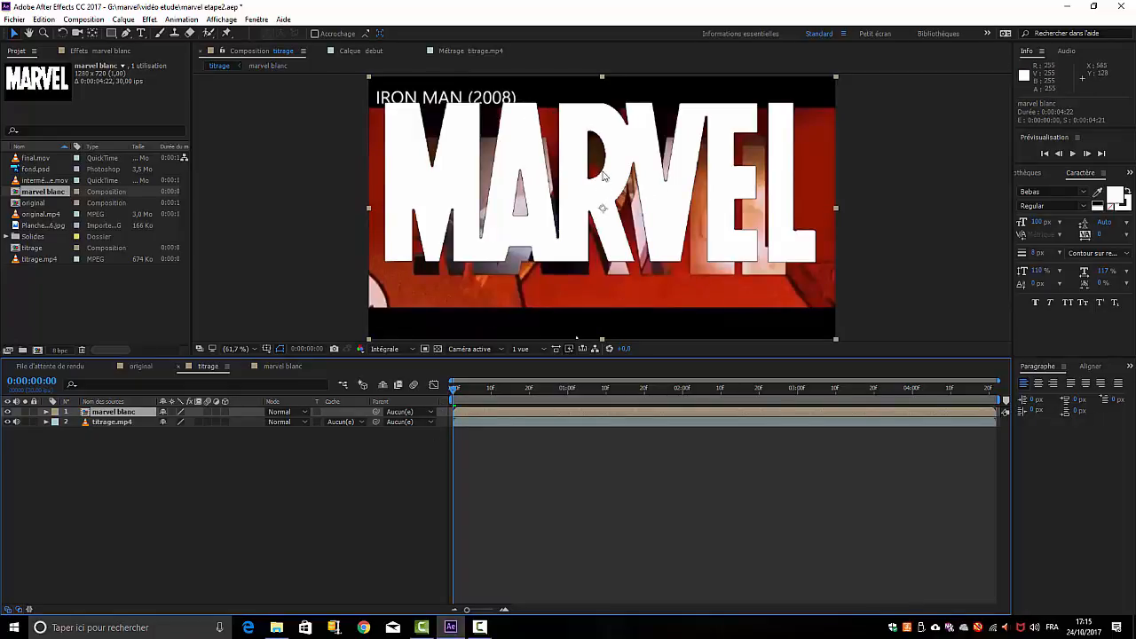
Fit marvel blanc over the footage title at 0:00:00:00, position 638.4, 413.5 and scale 85.6, 88.7%, and keyframe both properties.
drag(582, 176, 581, 196)
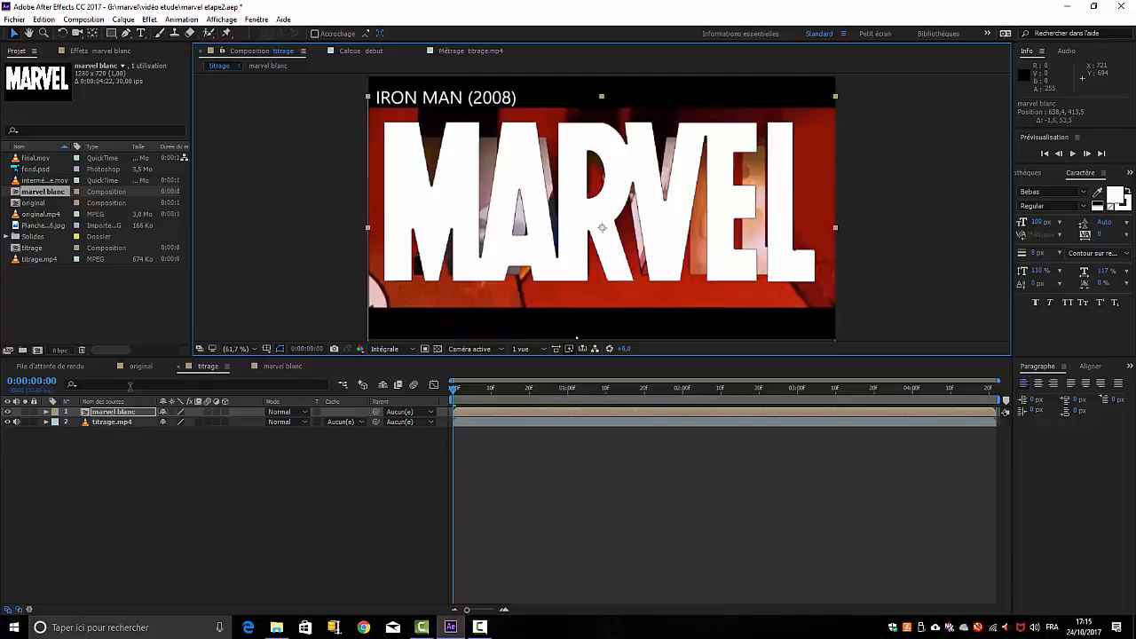
key(p)
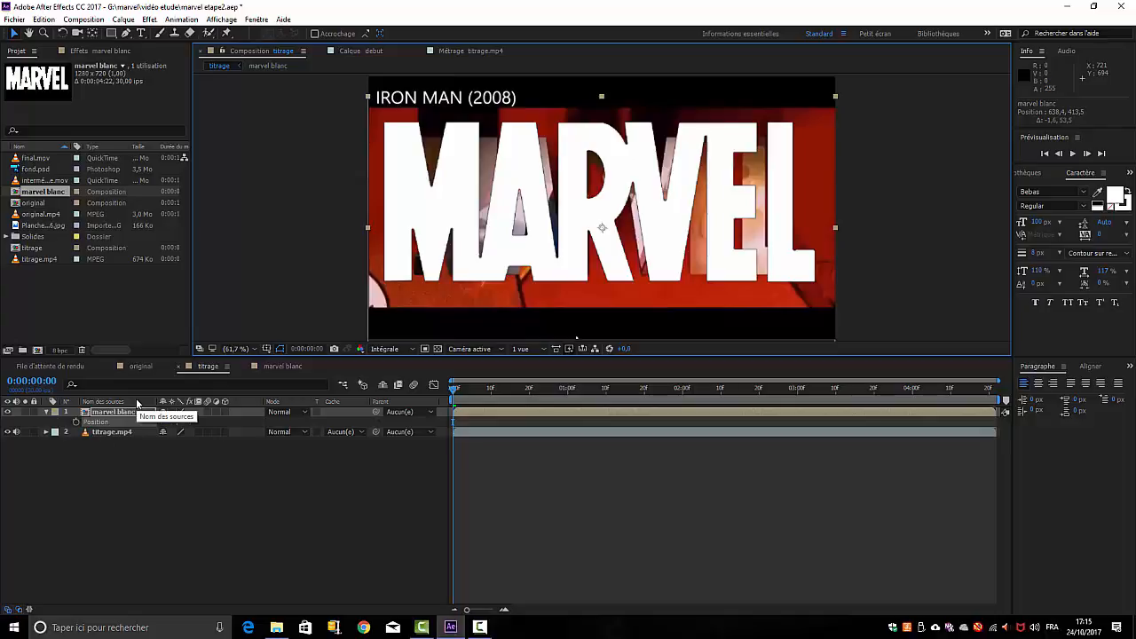
key(shift+s)
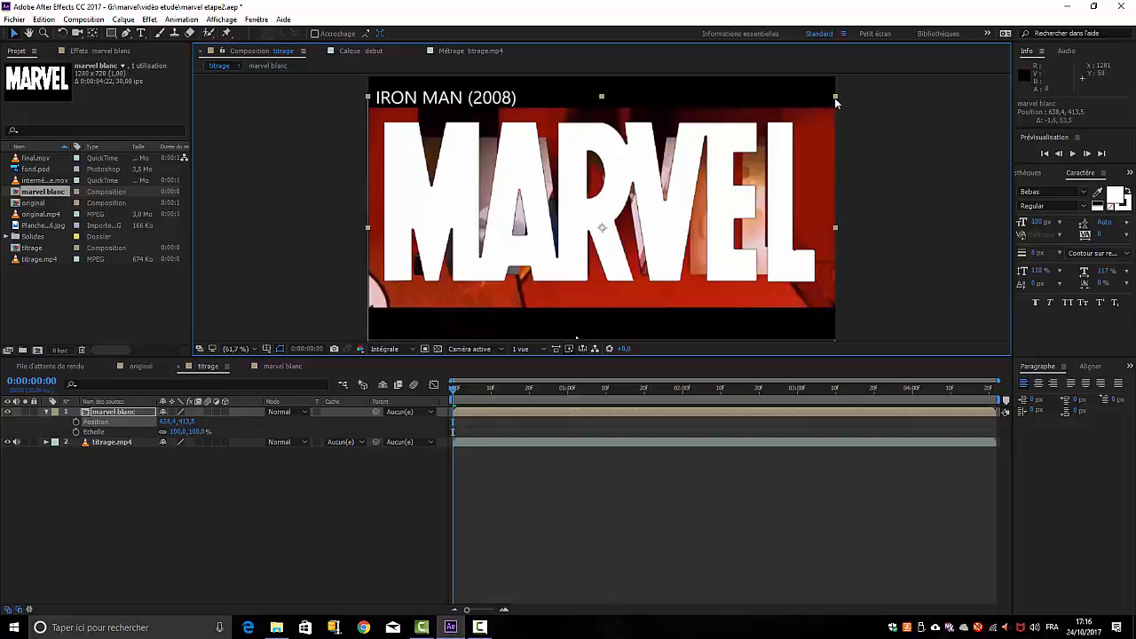
drag(835, 100, 802, 112)
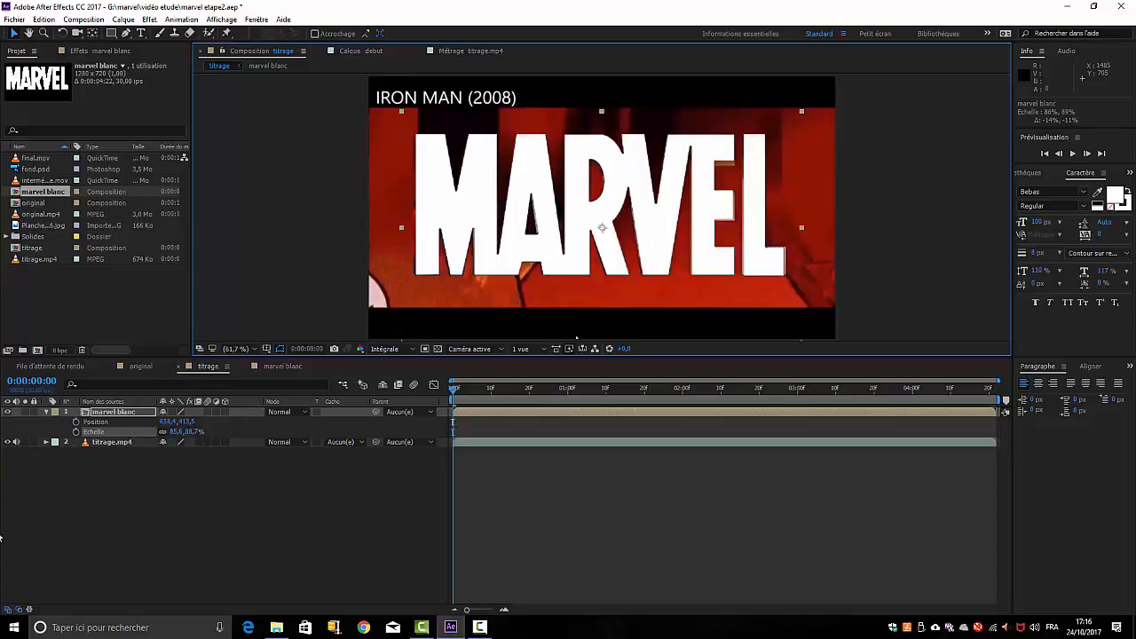
click(77, 422)
click(77, 431)
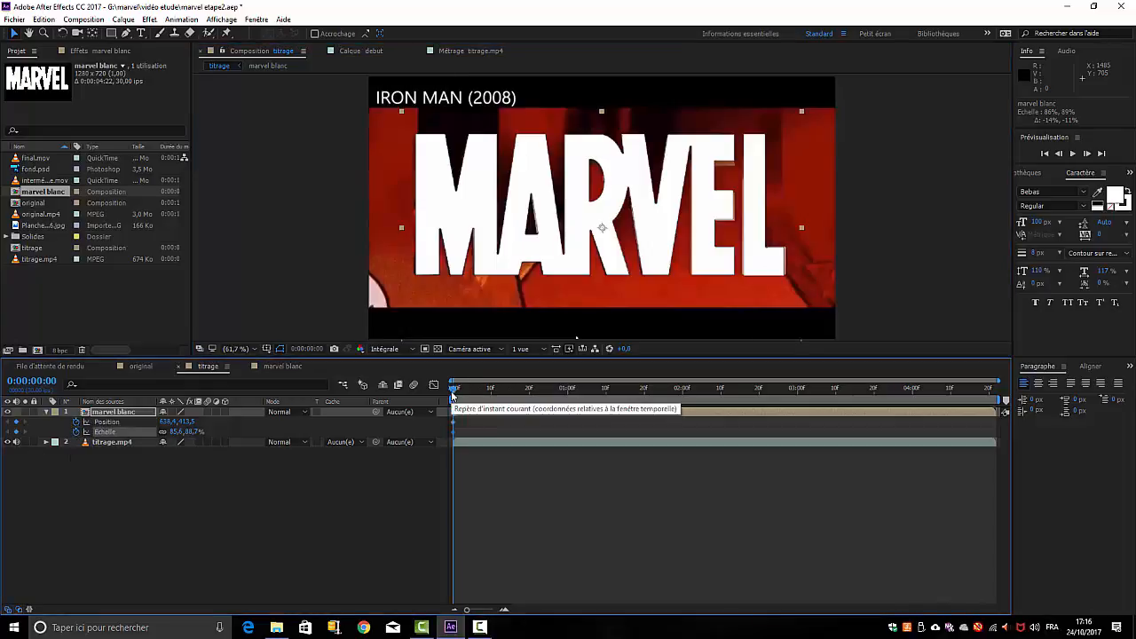
At 0:00:04:17, match marvel blanc to the smaller footage title with position 636.8, 348.6 and scale 51.9, 47.7%.
drag(455, 393, 979, 408)
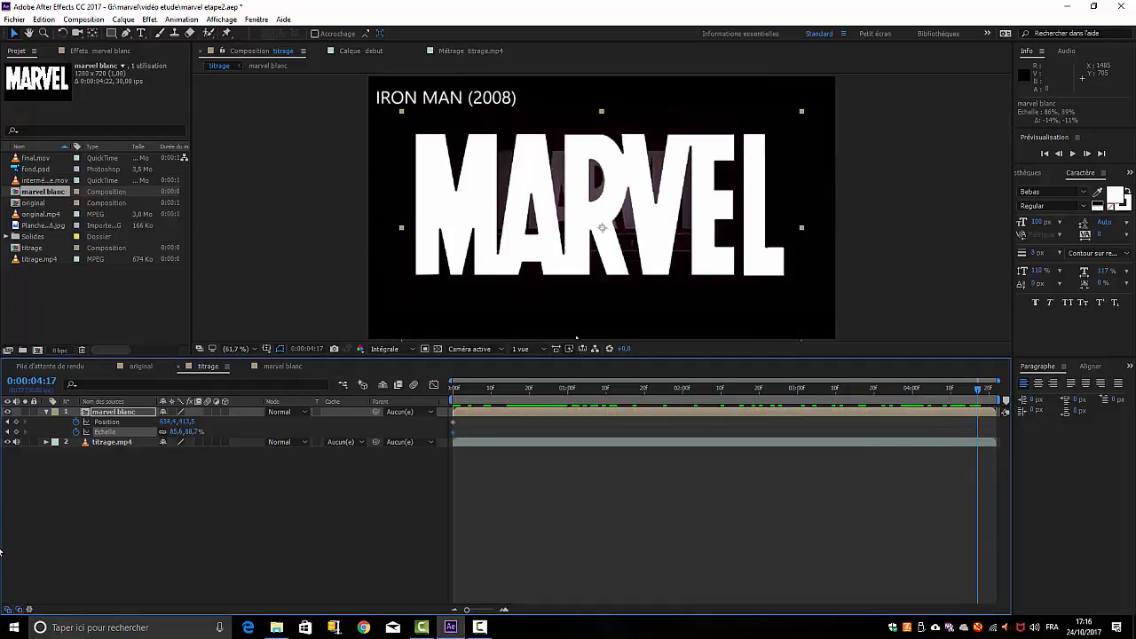
drag(801, 112, 724, 172)
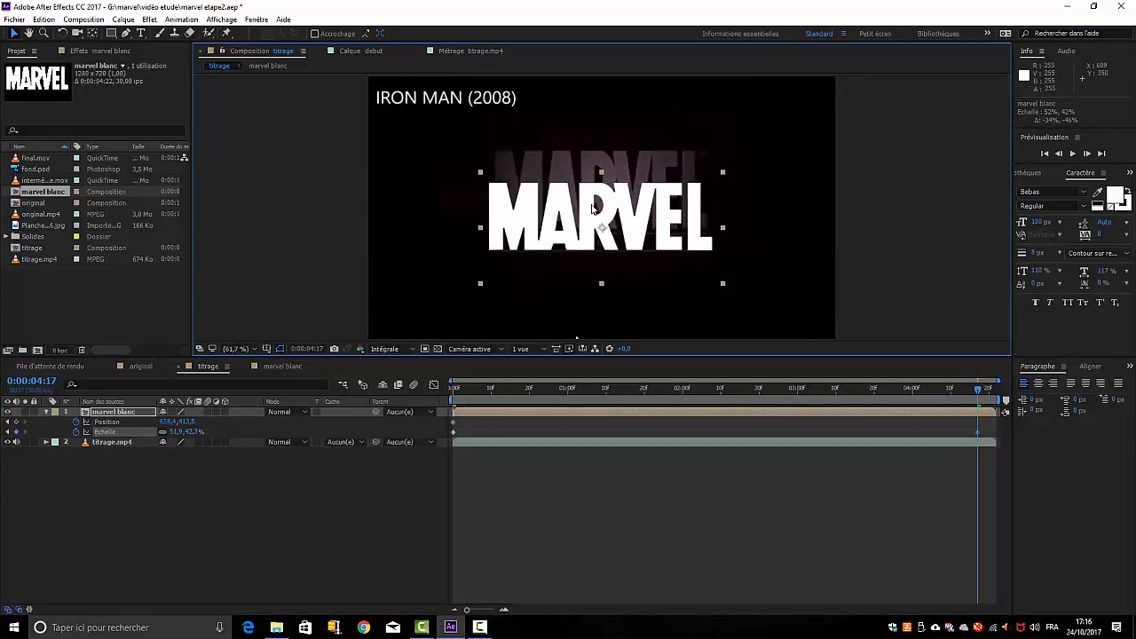
drag(592, 212, 601, 144)
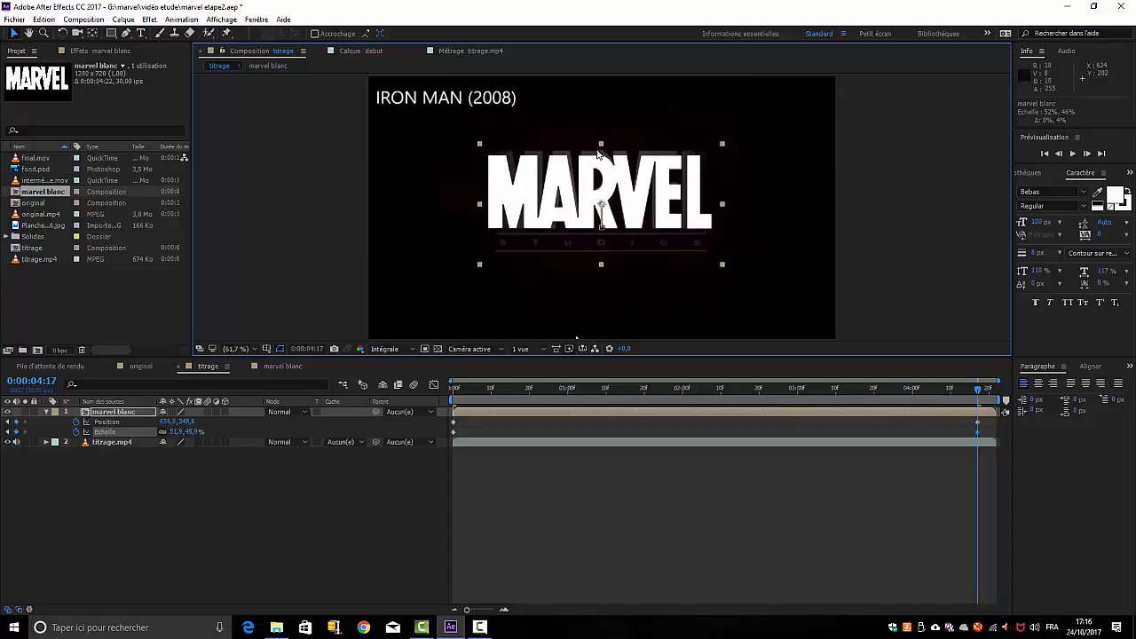
drag(600, 144, 601, 141)
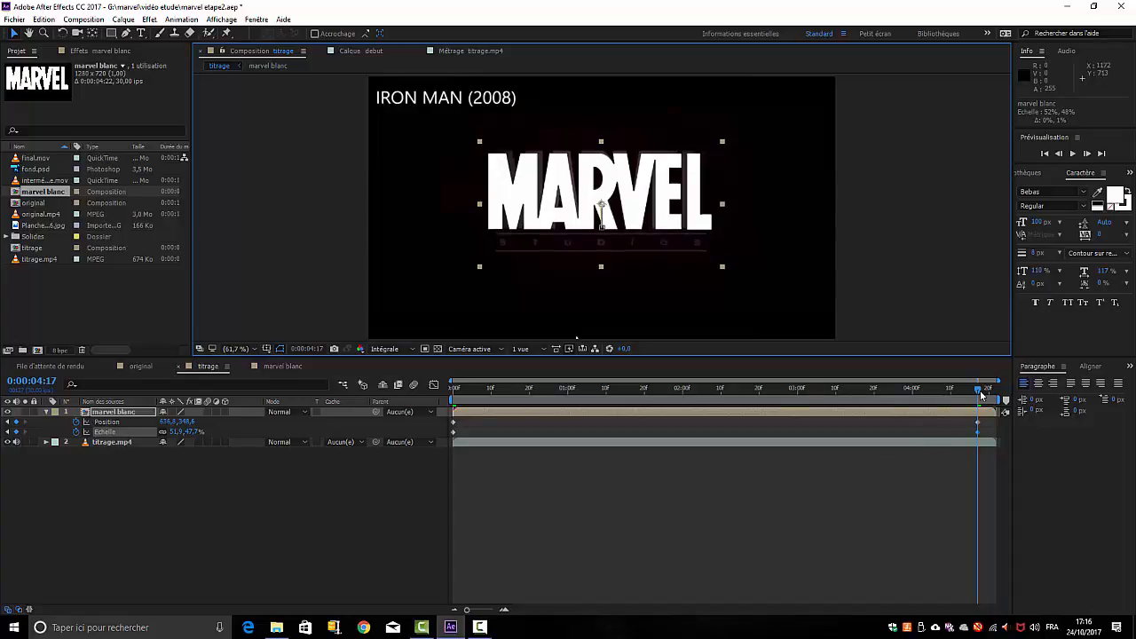
Hide the titrage.mp4 layer and preview the marvel blanc logo animation on its own.
click(7, 441)
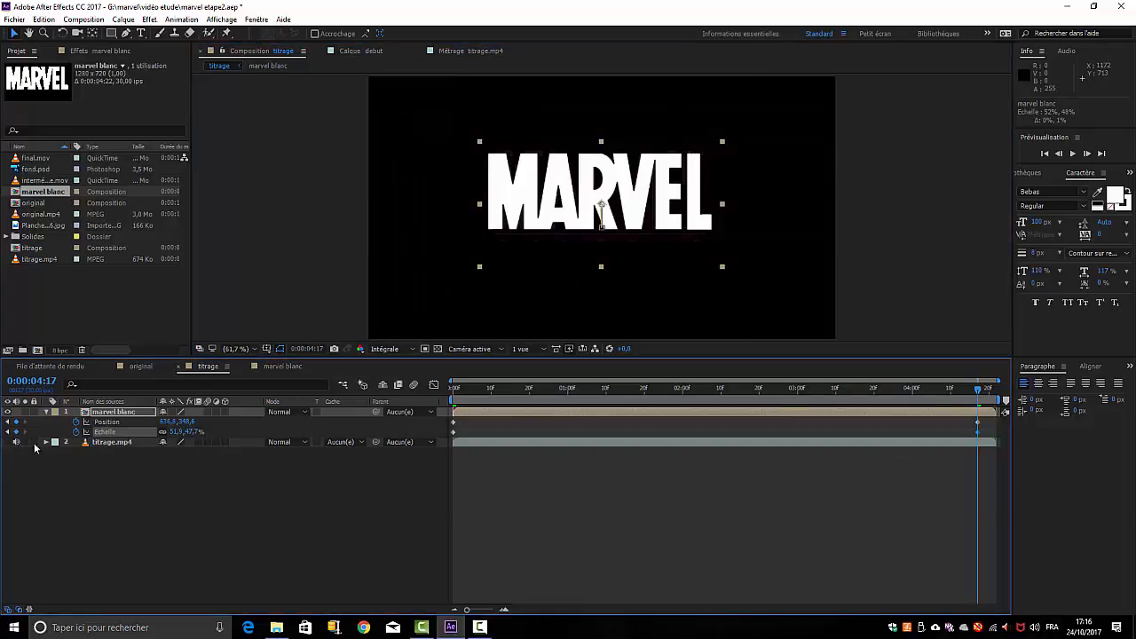
key(space)
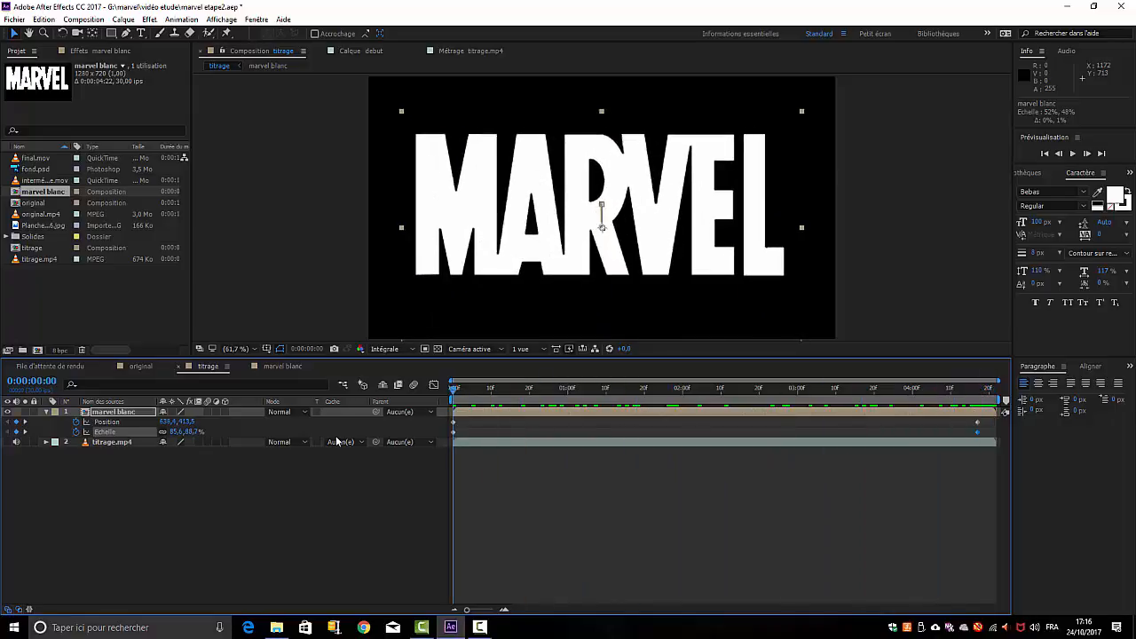
Hide the marvel blanc layer and make the titrage.mp4 layer visible again.
click(15, 412)
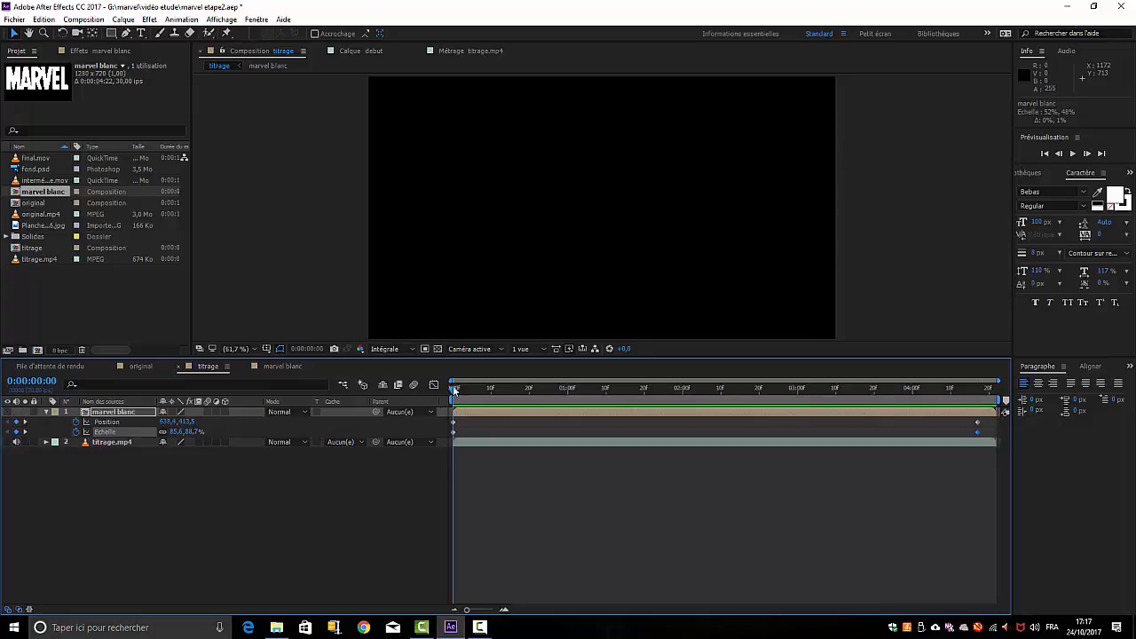
mouse_move(455, 390)
mouse_down()
mouse_move(554, 392)
mouse_move(477, 392)
mouse_up()
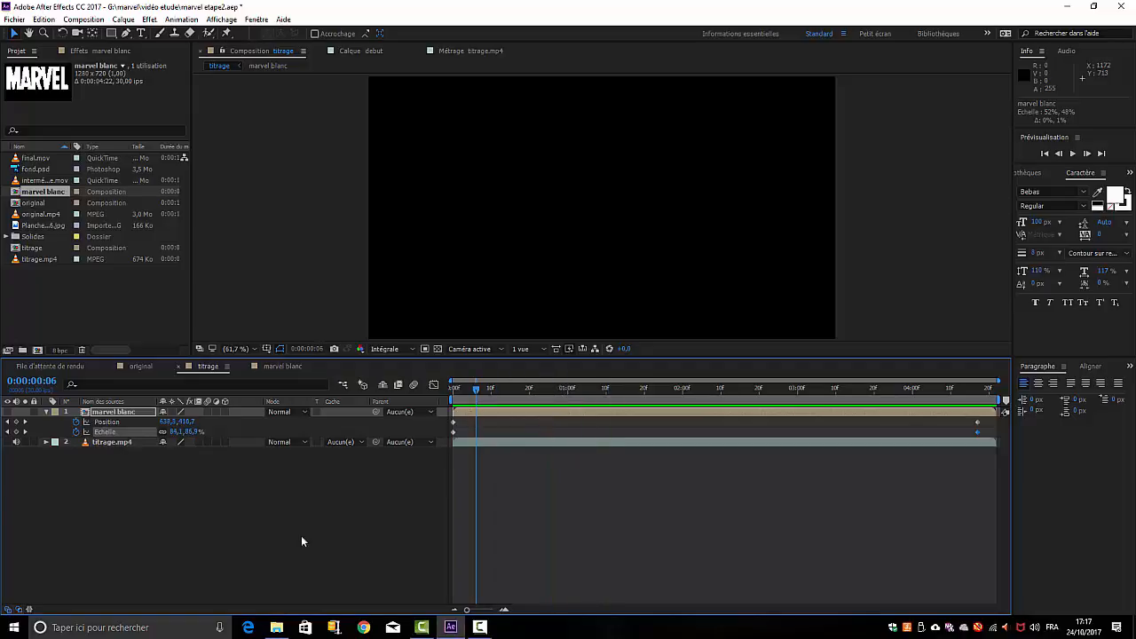
click(7, 442)
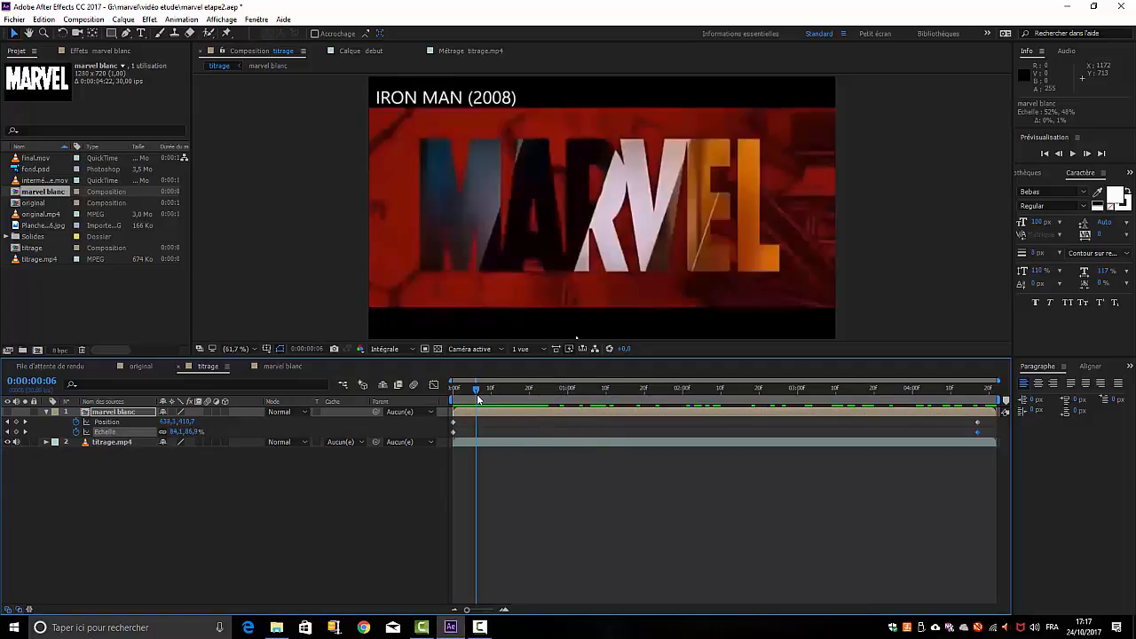
Place a composition marker at 0:00:01:06, where the footage title turns white.
drag(477, 394, 592, 389)
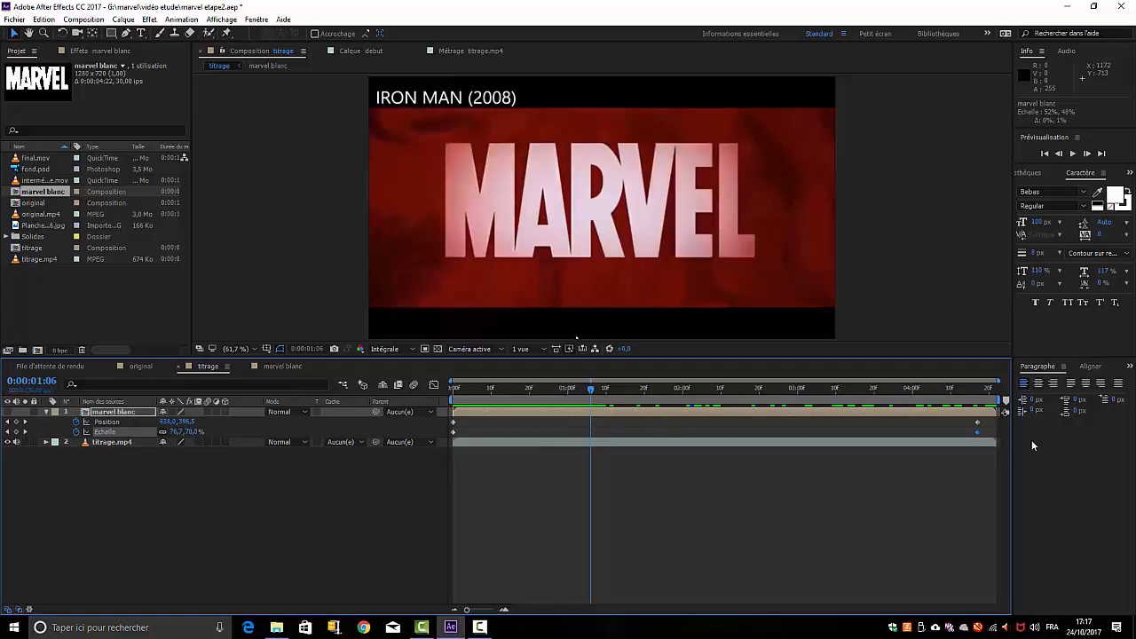
mouse_move(1007, 402)
mouse_down()
mouse_move(635, 440)
mouse_move(590, 432)
mouse_up()
mouse_move(559, 390)
mouse_down()
mouse_move(447, 397)
mouse_move(591, 400)
mouse_up()
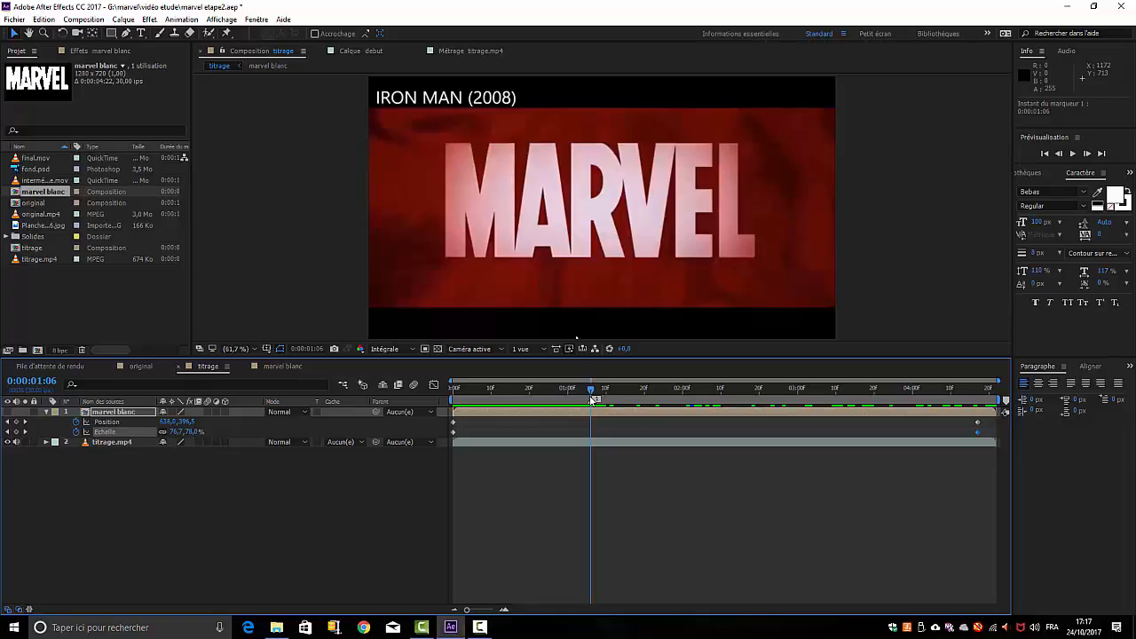
mouse_move(593, 401)
mouse_down()
mouse_move(833, 415)
mouse_move(590, 415)
mouse_up()
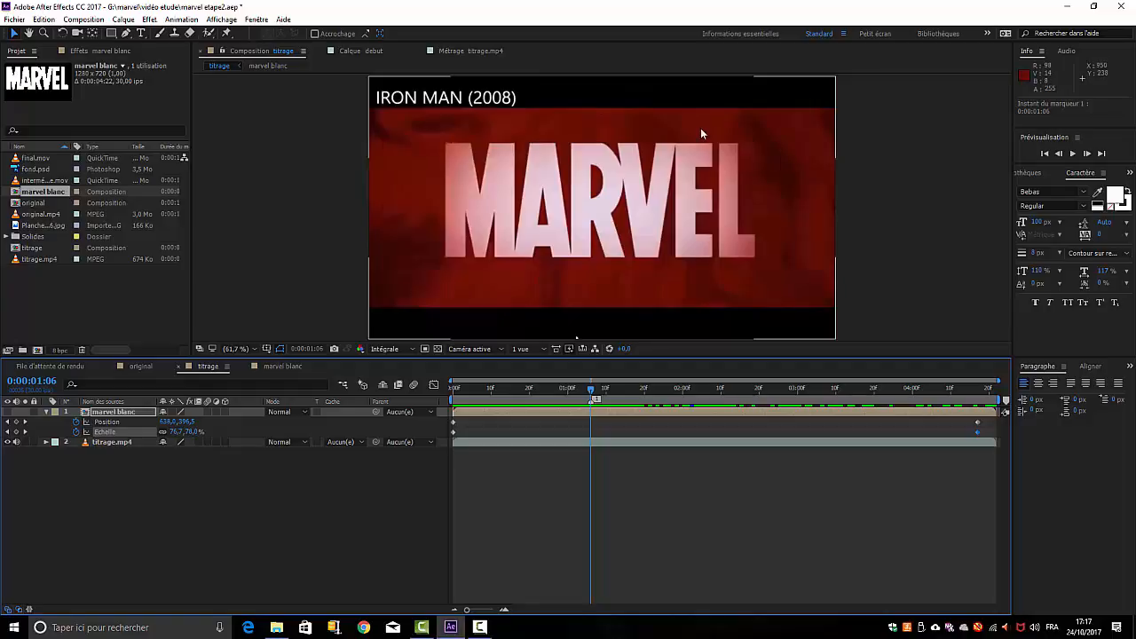
Place composition markers at 0:00:01:19 and at 0:00:02:12, where the STUDIOS text begins to appear in the footage.
drag(593, 394, 641, 390)
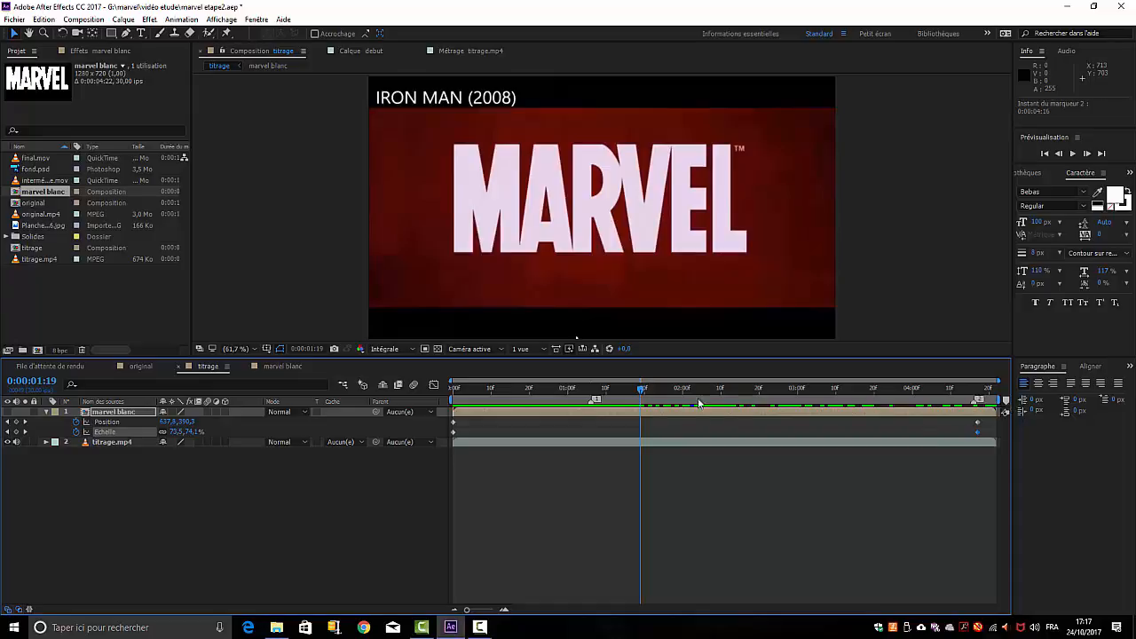
drag(699, 404, 645, 400)
click(759, 389)
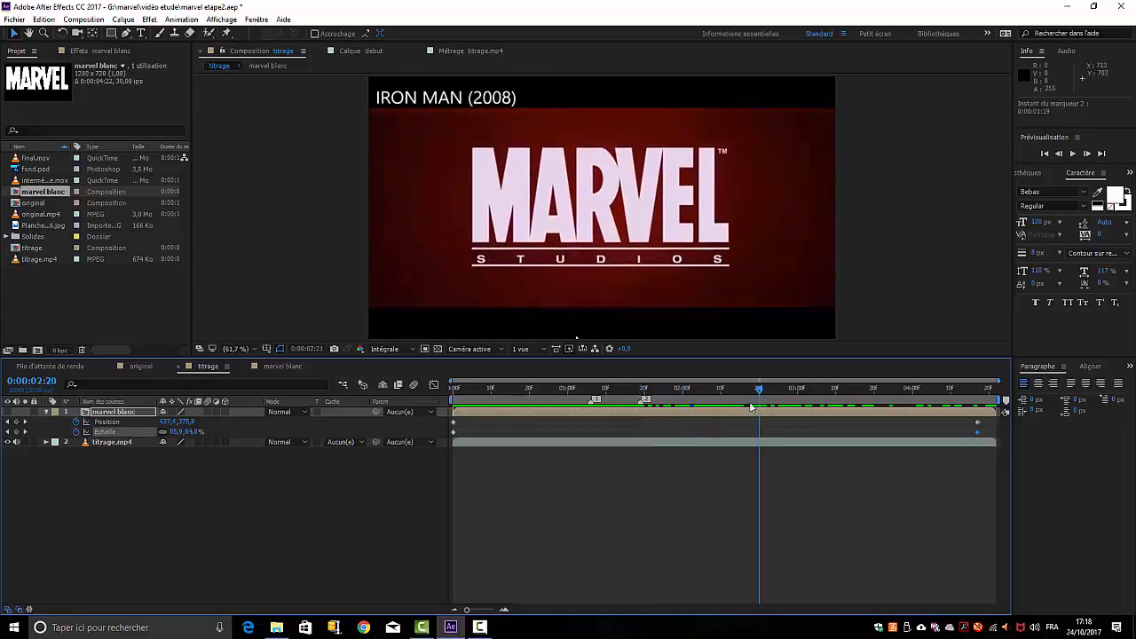
mouse_move(752, 408)
mouse_down()
mouse_move(664, 404)
mouse_move(731, 404)
mouse_up()
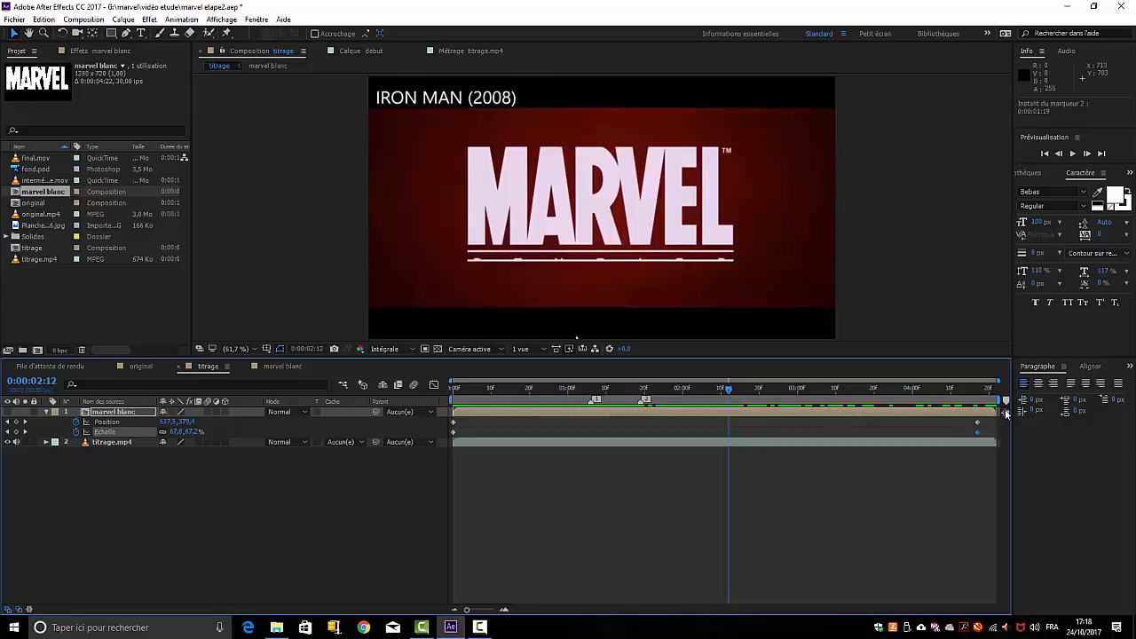
drag(1006, 401, 774, 402)
Add composition markers at 0:00:02:00, where the line appears under the title, and at 0:00:03:01, and preview the composition.
drag(722, 427, 741, 428)
drag(729, 388, 681, 390)
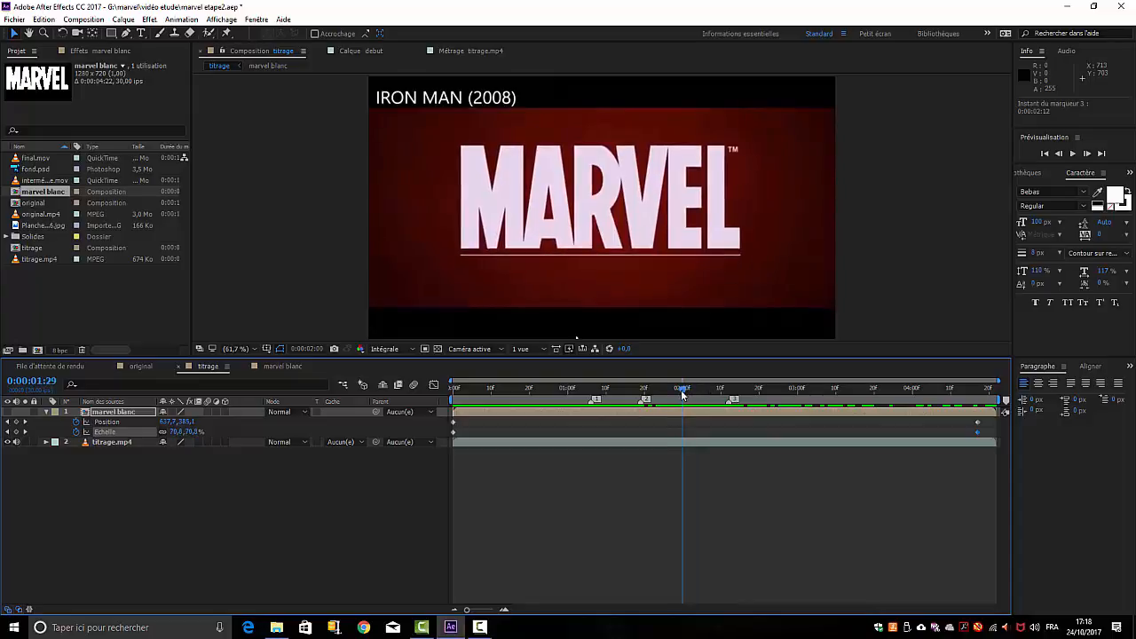
mouse_move(1006, 406)
mouse_down()
mouse_move(705, 425)
mouse_move(687, 400)
mouse_move(722, 389)
mouse_move(812, 394)
mouse_move(757, 401)
mouse_move(803, 399)
mouse_up()
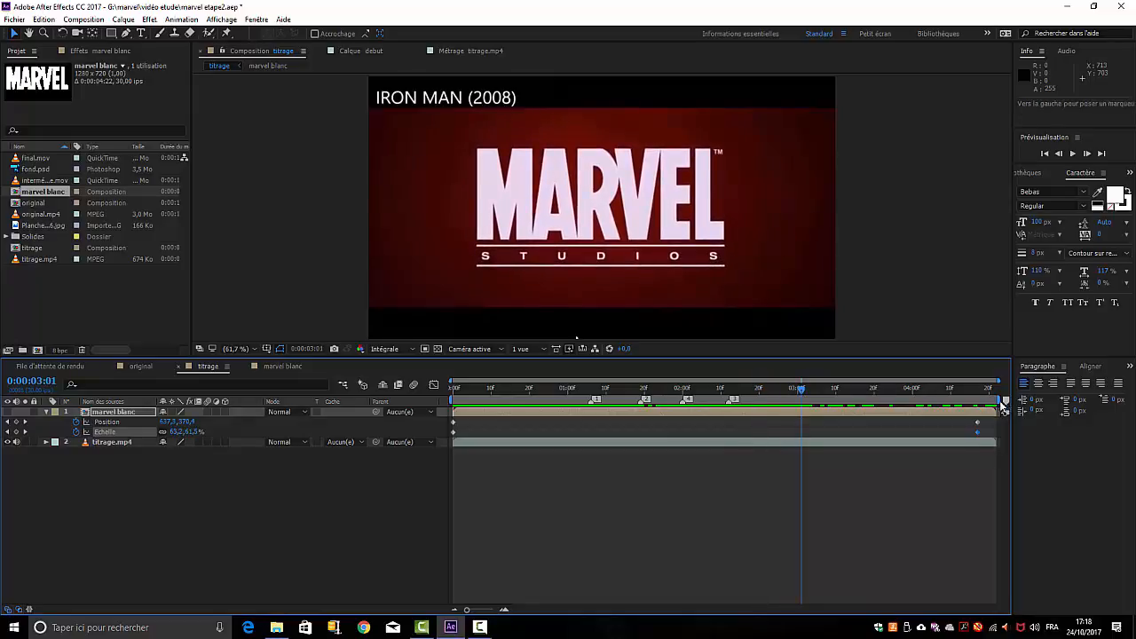
drag(1003, 404, 804, 401)
key(space)
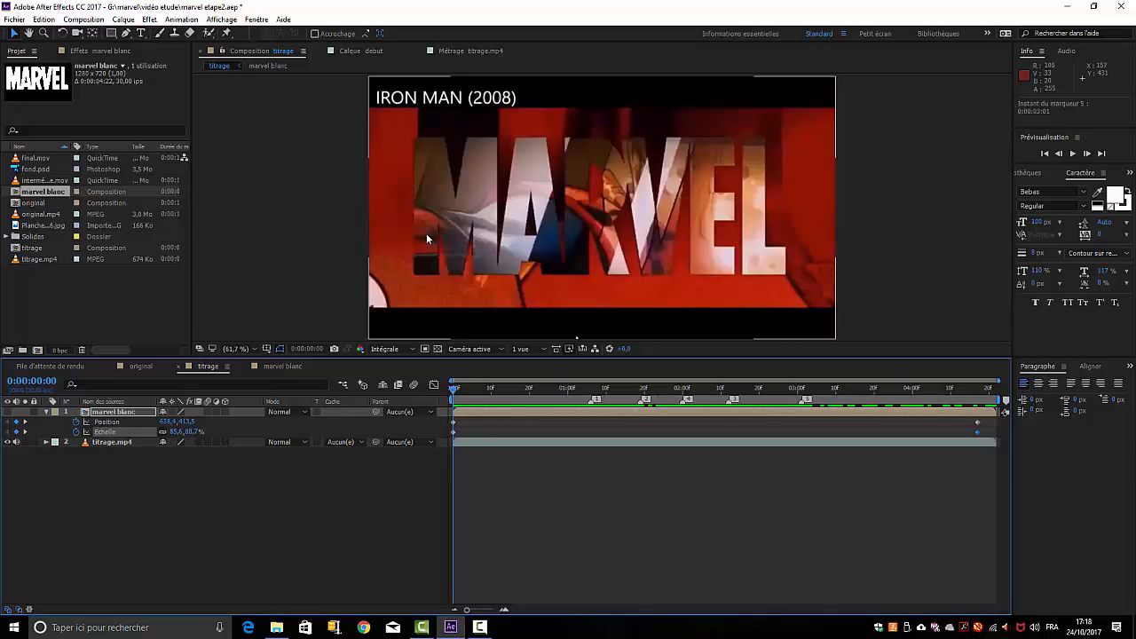
Duplicate the marvel blanc layer twice, hide titrage.mp4 and make all three marvel blanc layers visible.
click(46, 413)
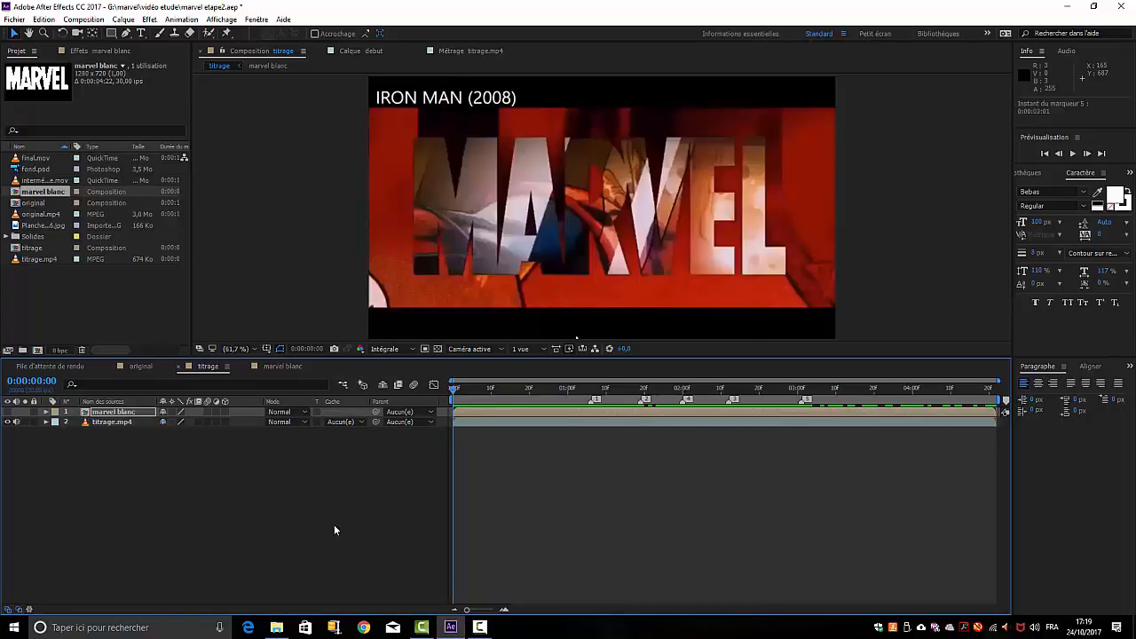
key(ctrl+d)
key(ctrl+d)
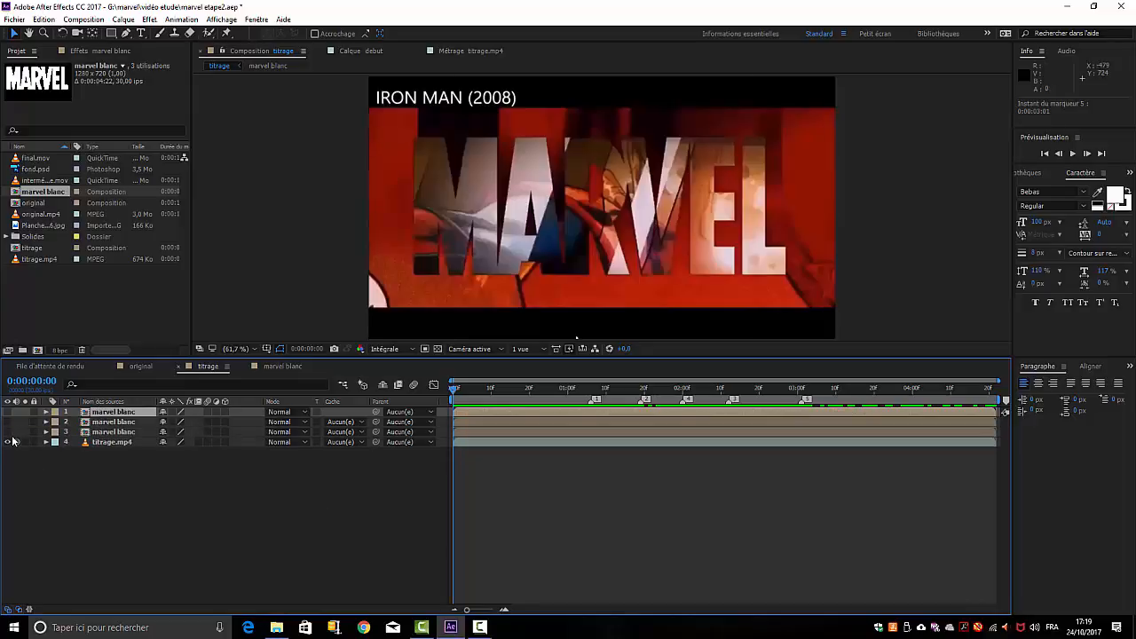
click(7, 442)
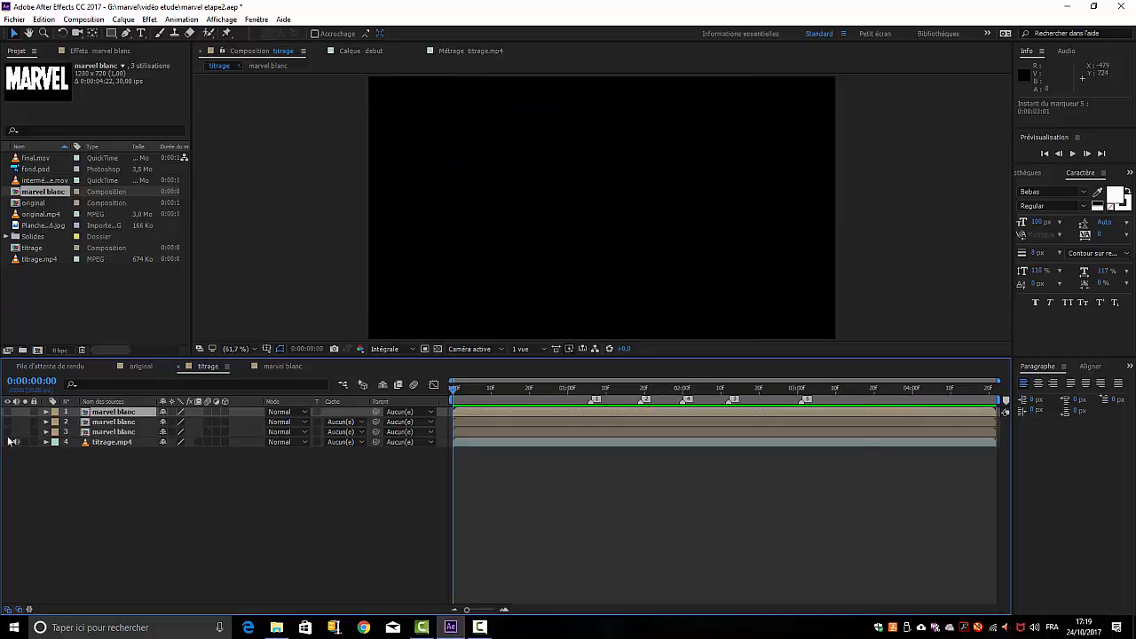
drag(7, 411, 8, 434)
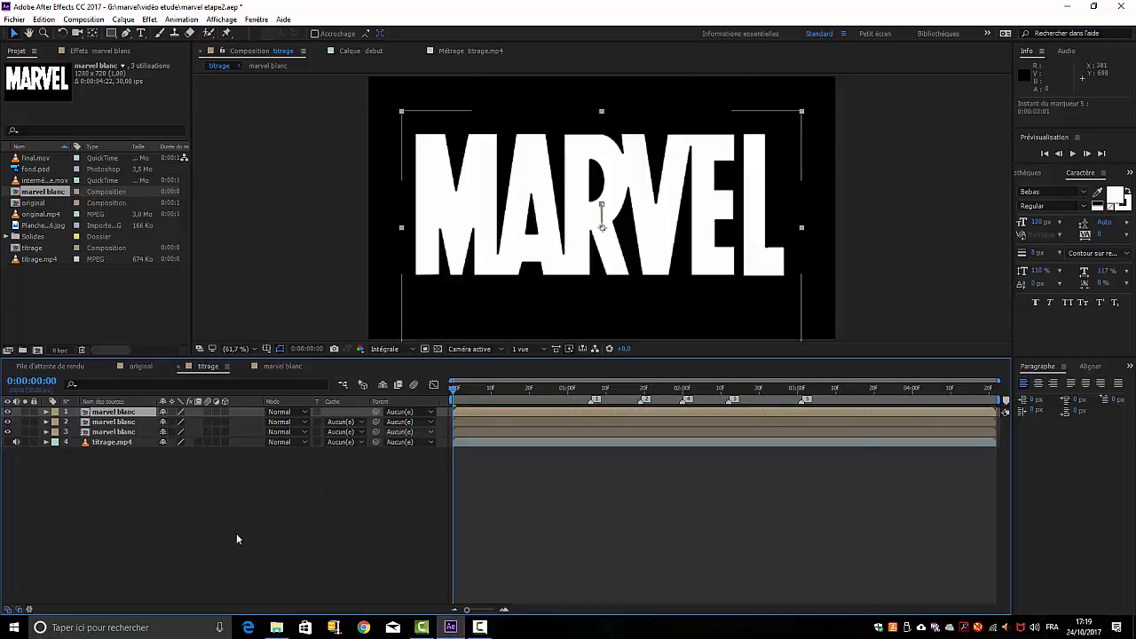
Rename the topmost marvel blanc layer as titrecacche and hide it.
click(107, 433)
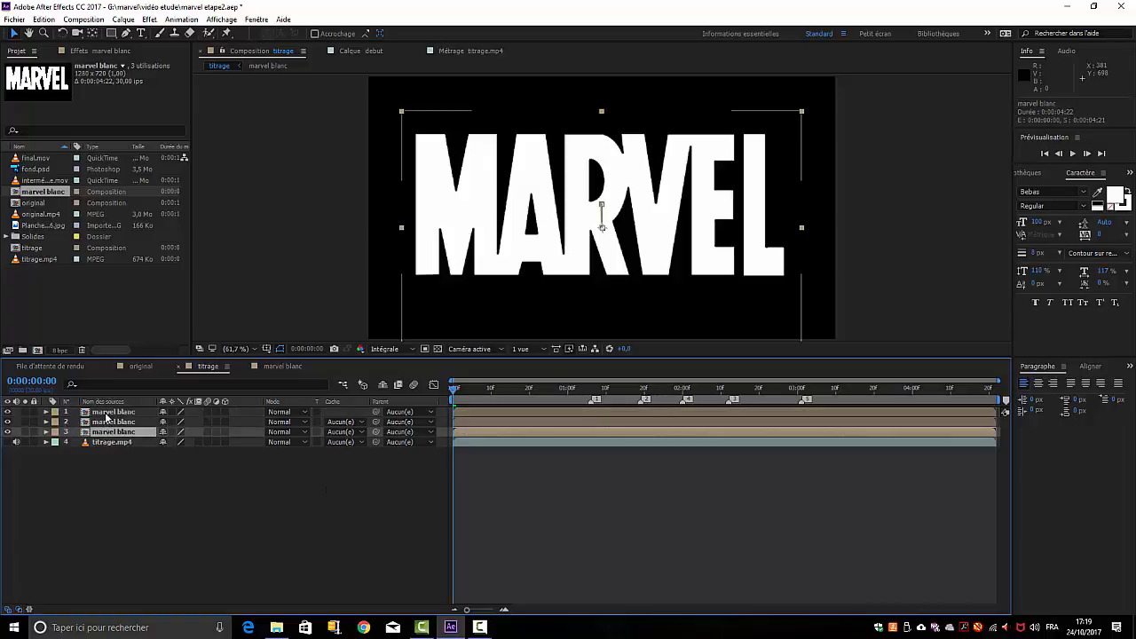
click(108, 413)
right_click(107, 415)
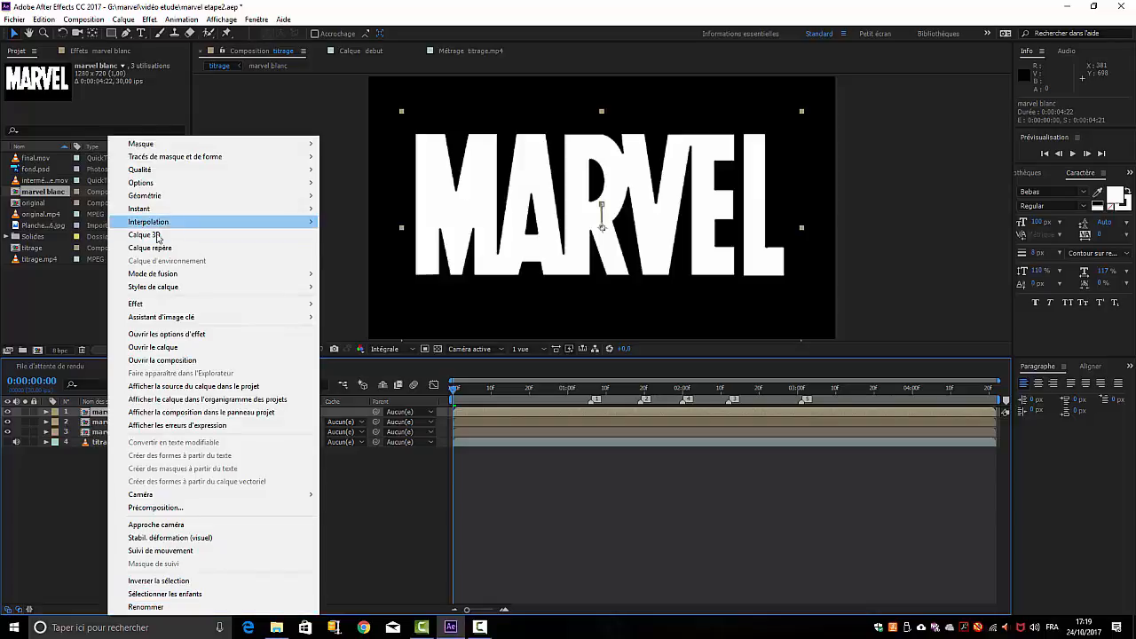
click(143, 608)
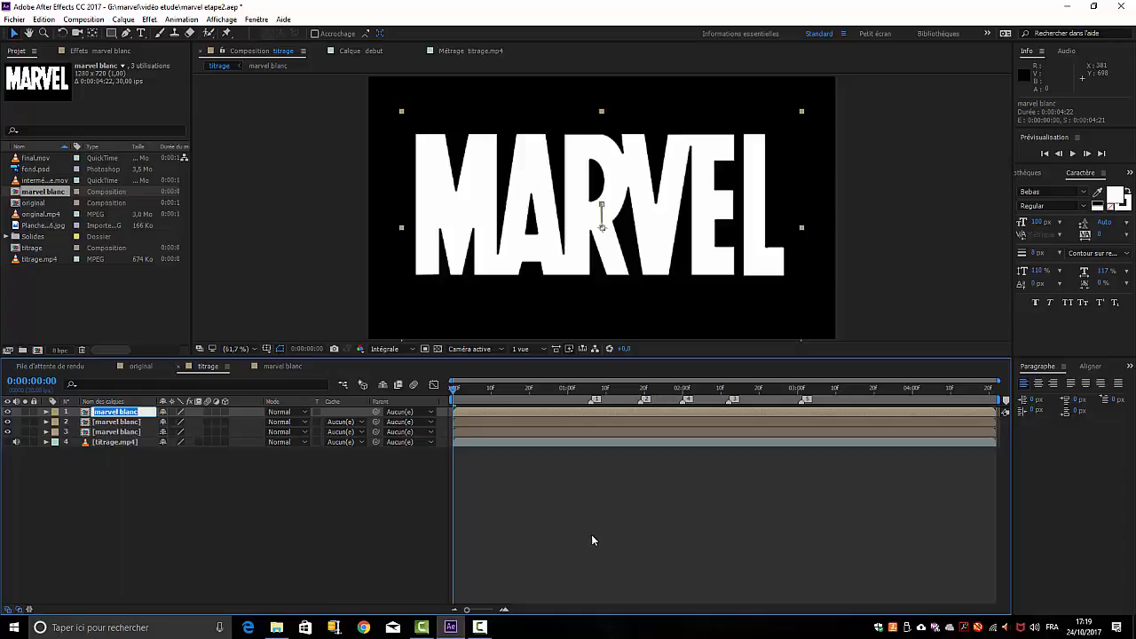
key(BackSpace)
key(Return)
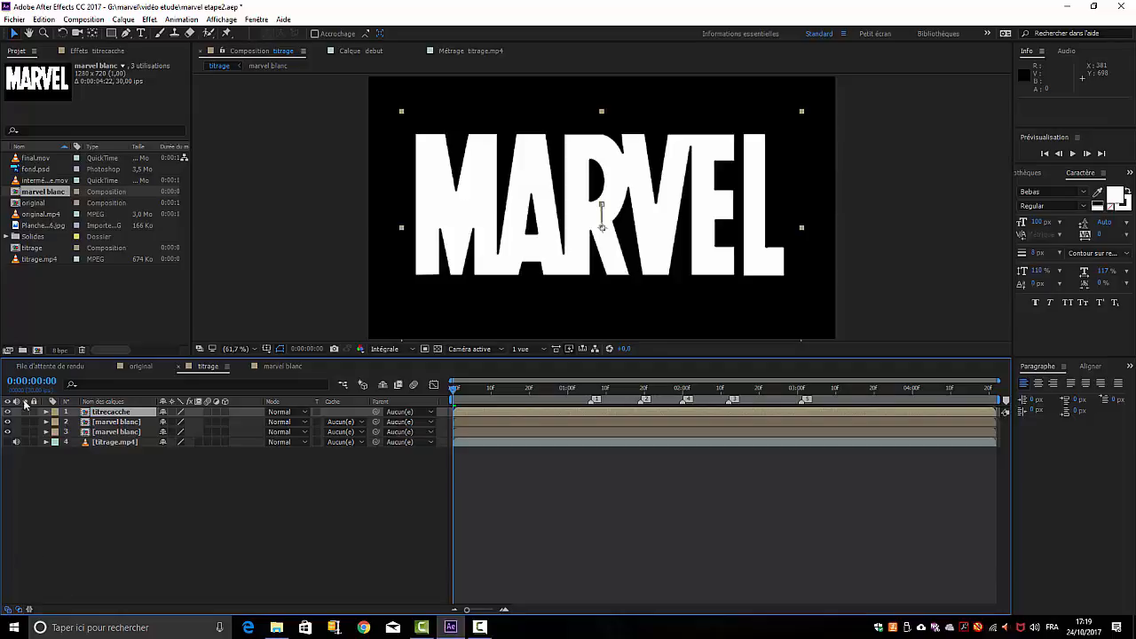
click(578, 265)
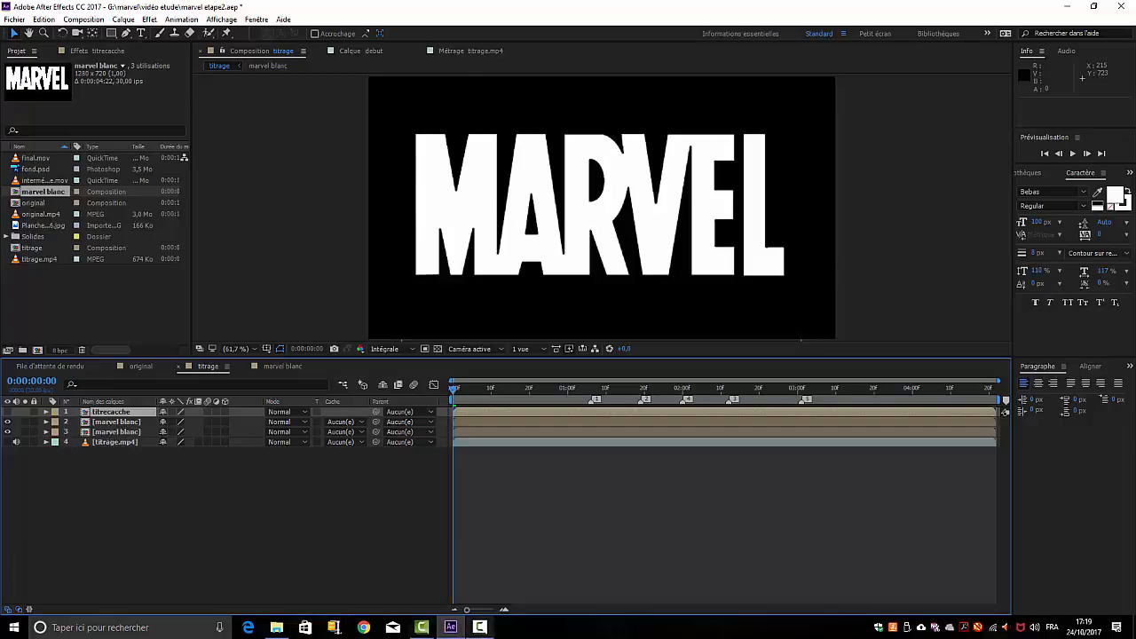
Switch to File Explorer, open marveltuto_youtube's planches folder and browse the comic page images.
click(276, 628)
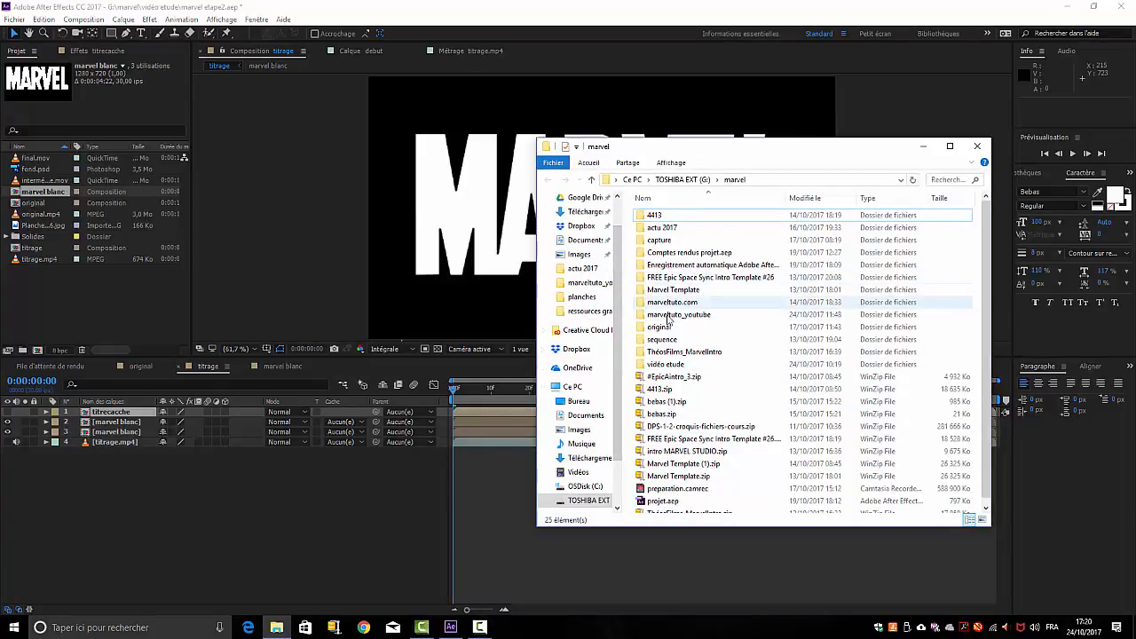
double_click(666, 315)
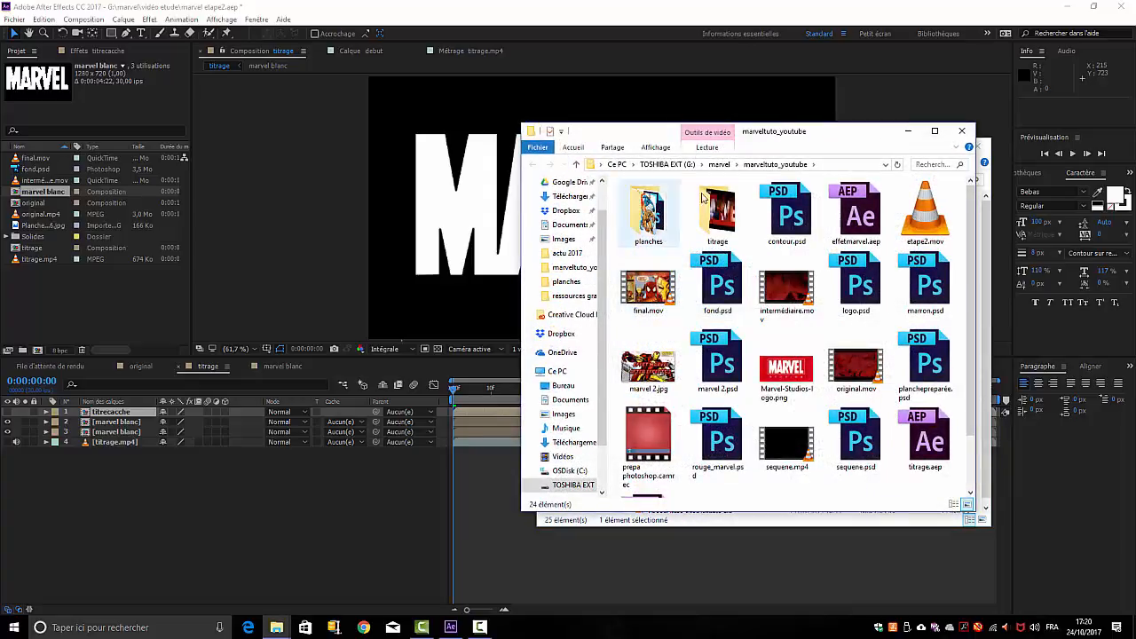
click(655, 214)
double_click(655, 214)
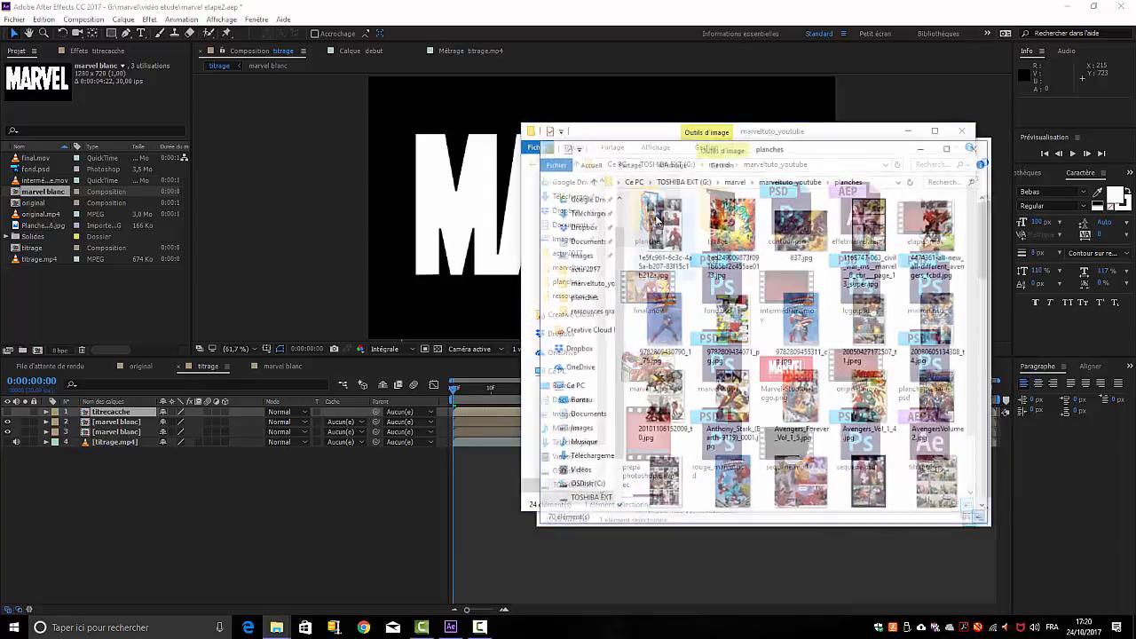
scroll(777, 273, down, 5)
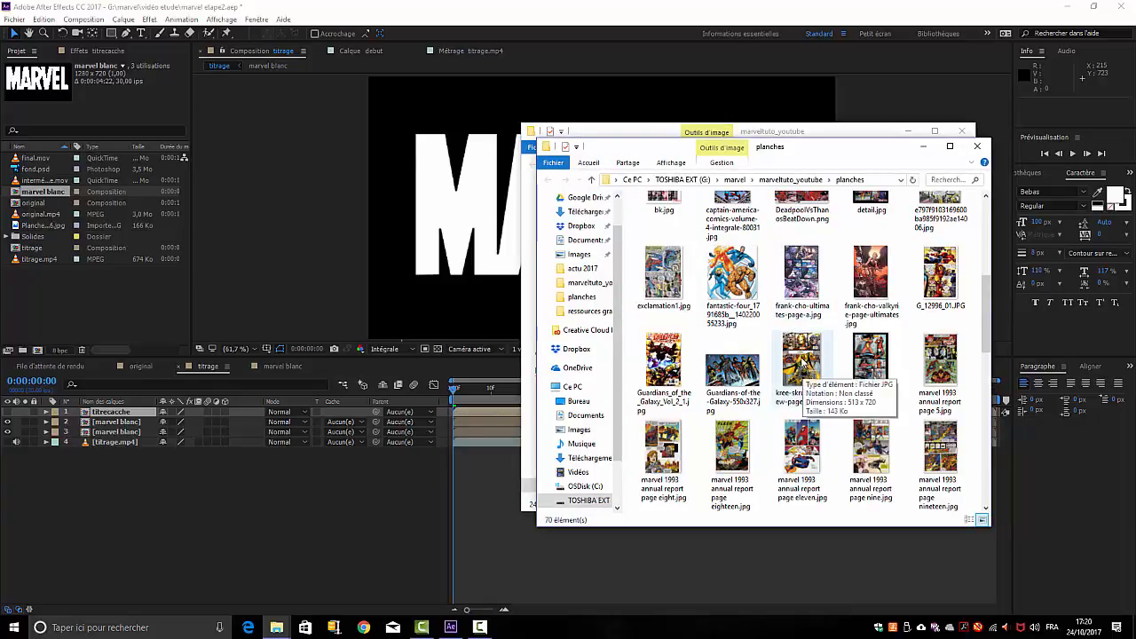
scroll(805, 363, up, 5)
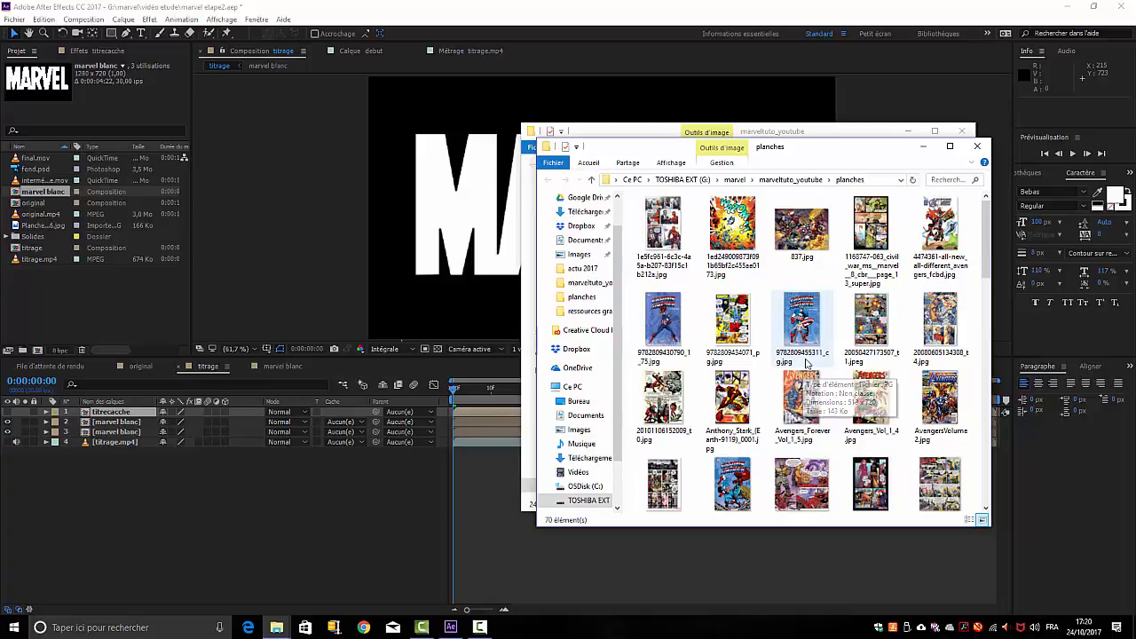
scroll(806, 363, down, 5)
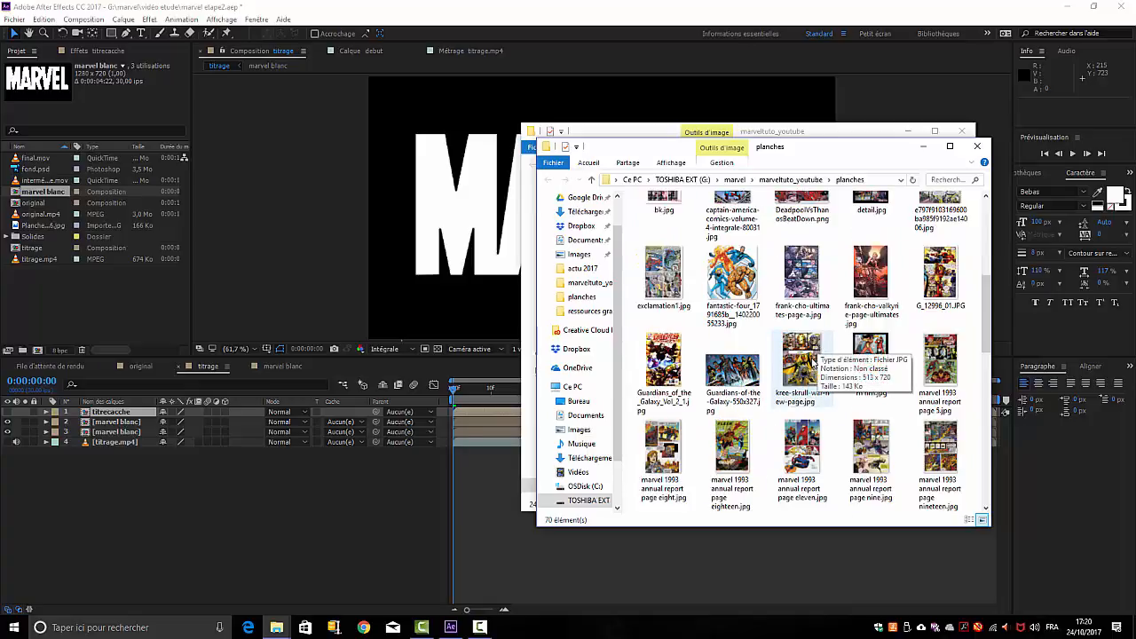
Import kree-skrull-war-new-page.jpg from the planches folder into the After Effects project.
click(810, 361)
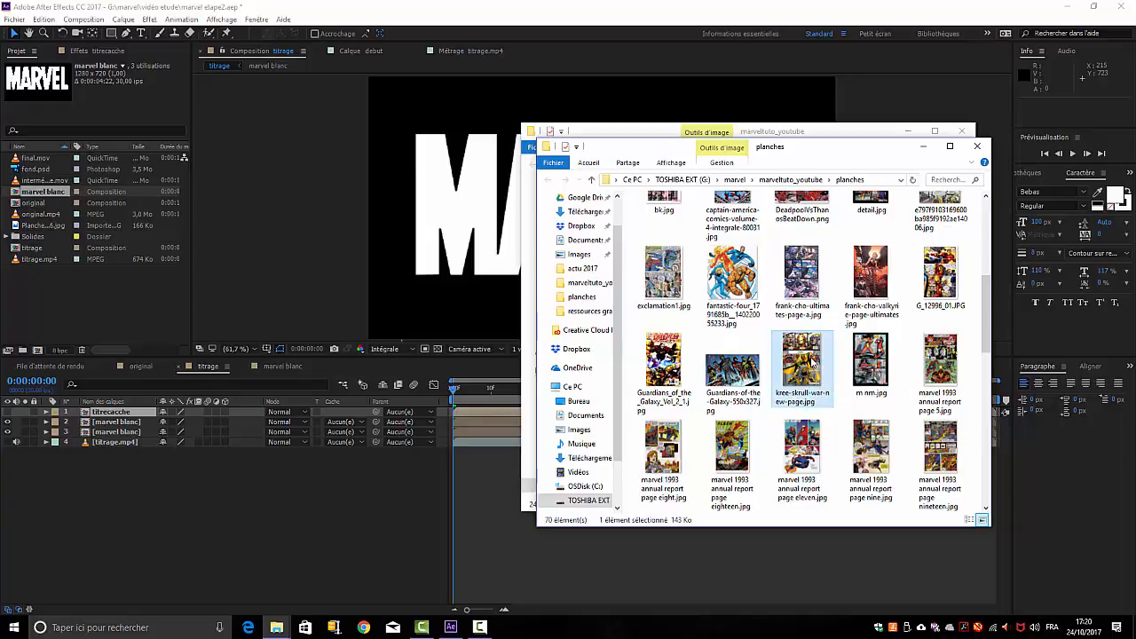
scroll(810, 361, down, 3)
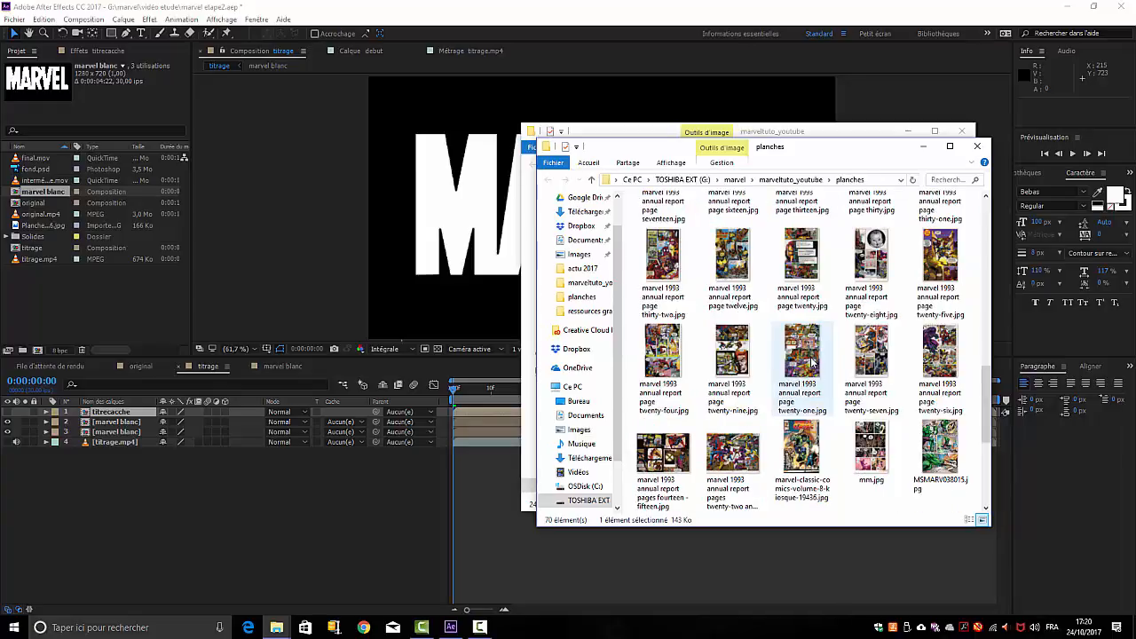
scroll(815, 362, up, 2)
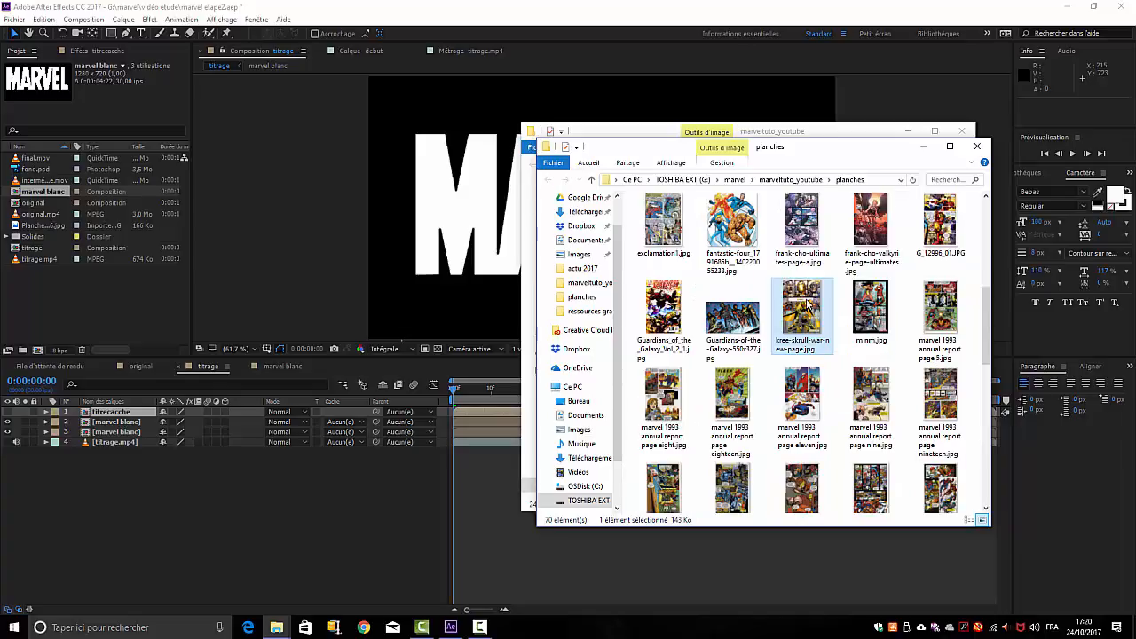
drag(808, 302, 80, 327)
click(29, 302)
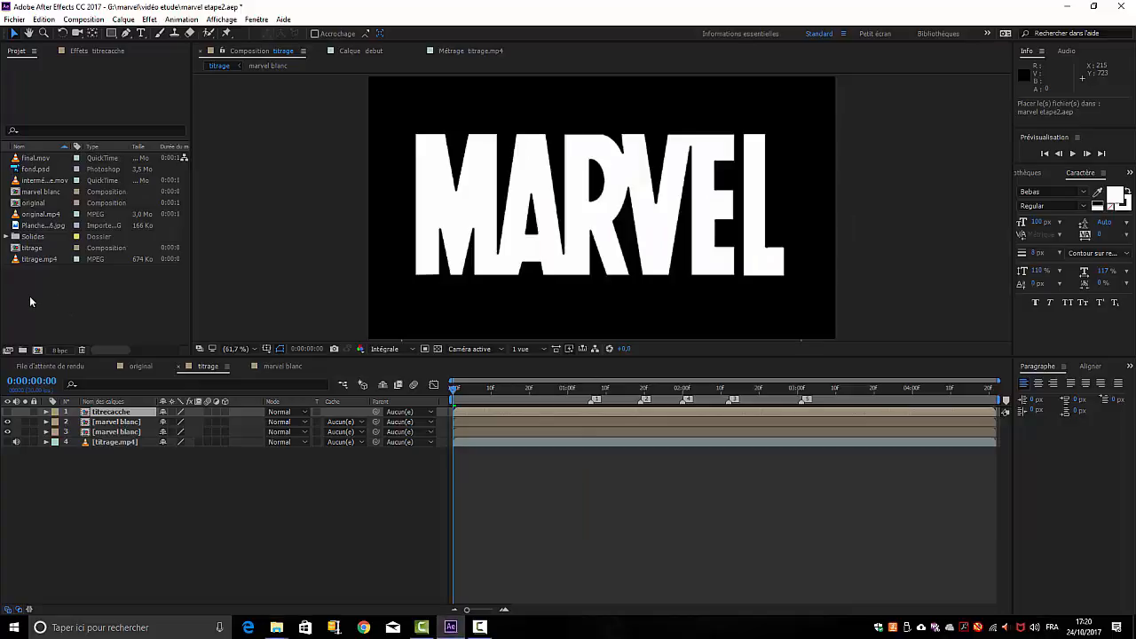
drag(31, 291, 36, 286)
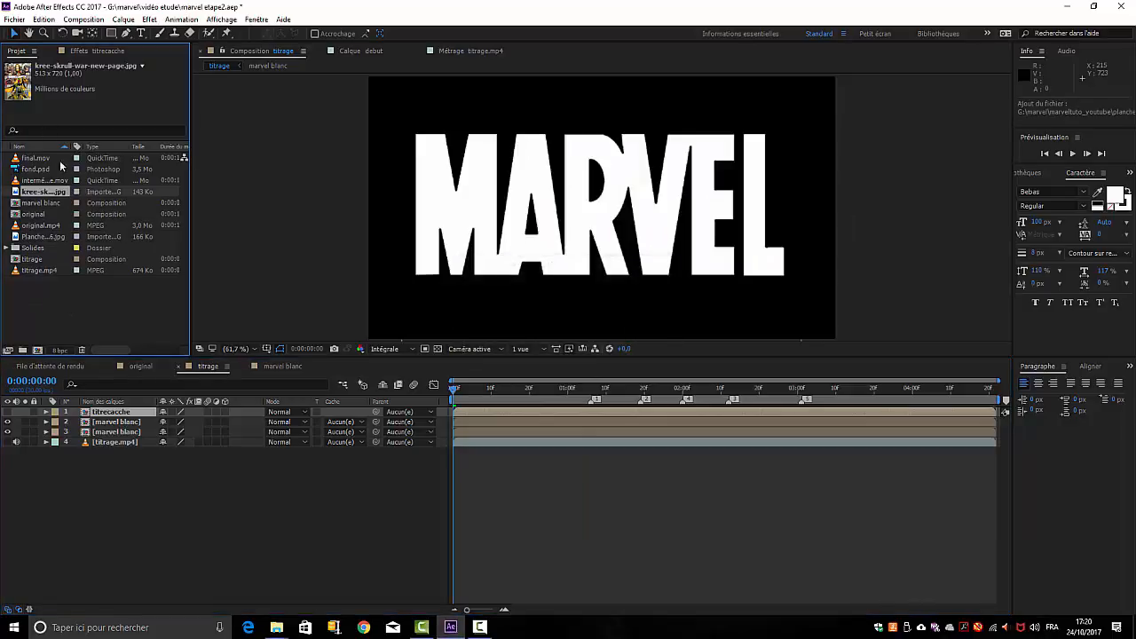
Place kree-skrull-war-new-page.jpg between the two marvel blanc layers and stretch it to about 225% wide and 134% high.
drag(42, 196, 111, 433)
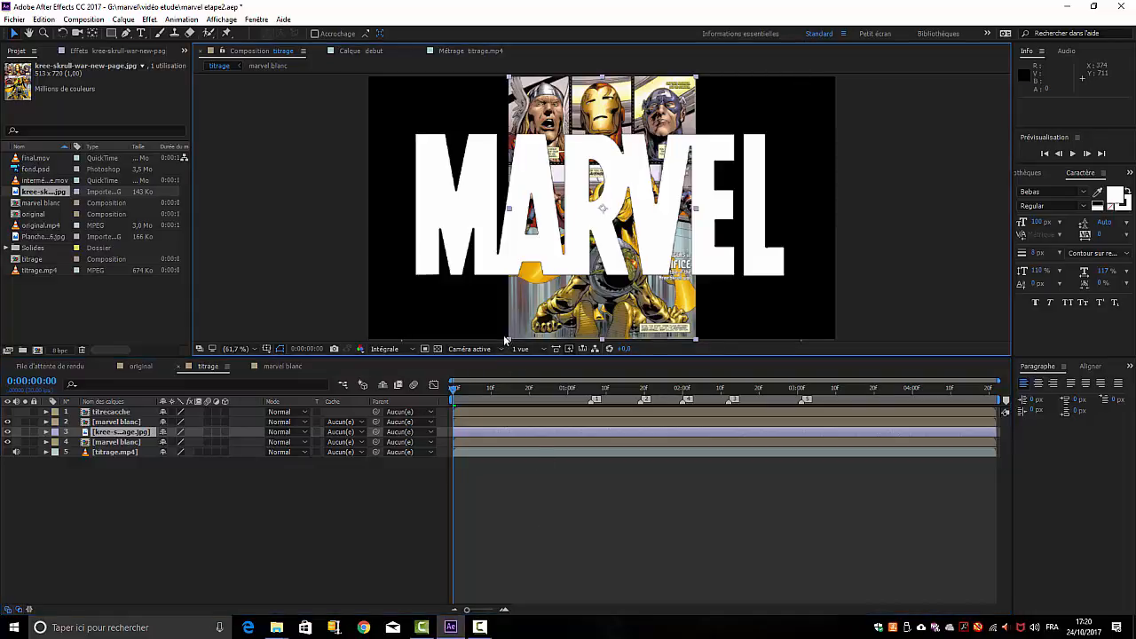
drag(509, 340, 391, 384)
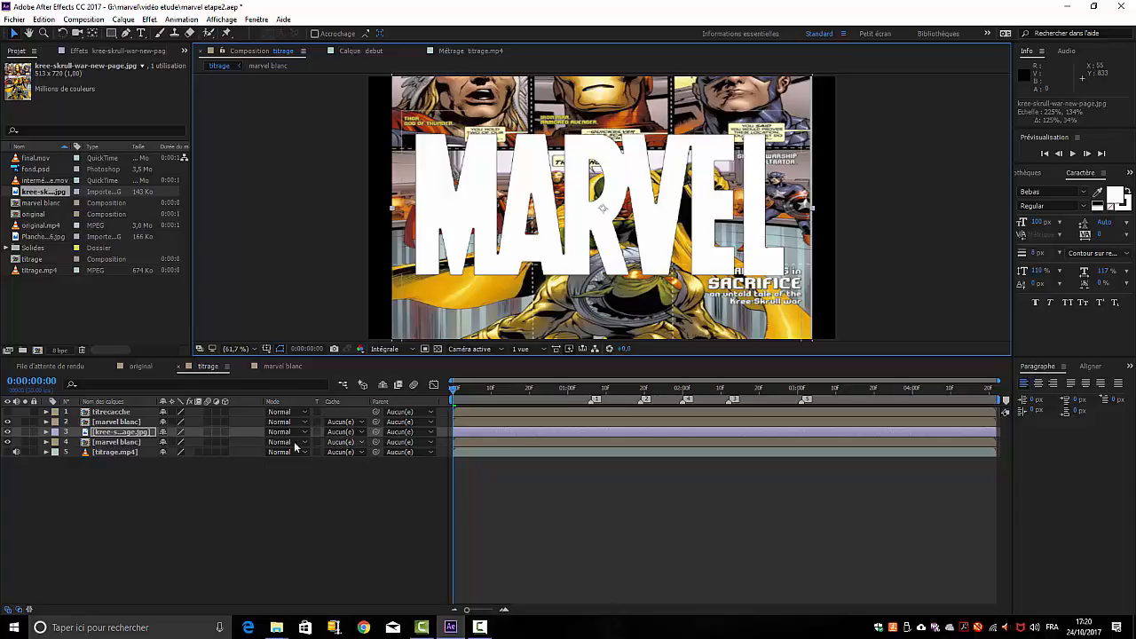
Give the comic page layer an alpha track matte from the marvel blanc layer directly above it.
click(362, 433)
click(367, 462)
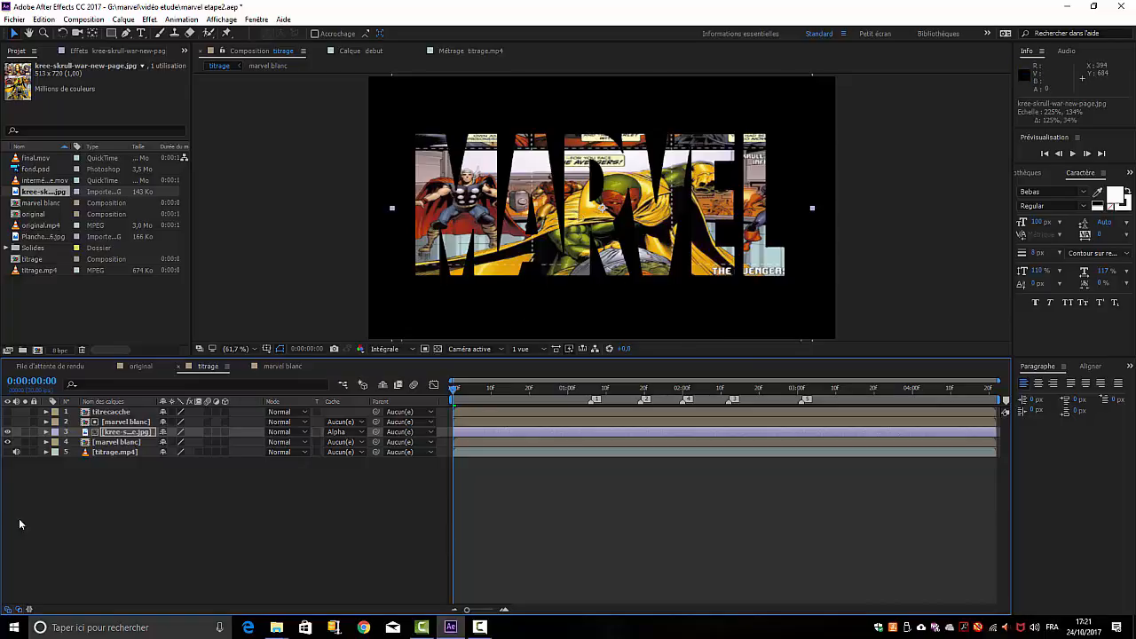
Keyframe the comic page's position at 640, 360 at 0:00:00:00 and at about 654.6, 523.8 at the 0:00:01:06 marker.
click(46, 432)
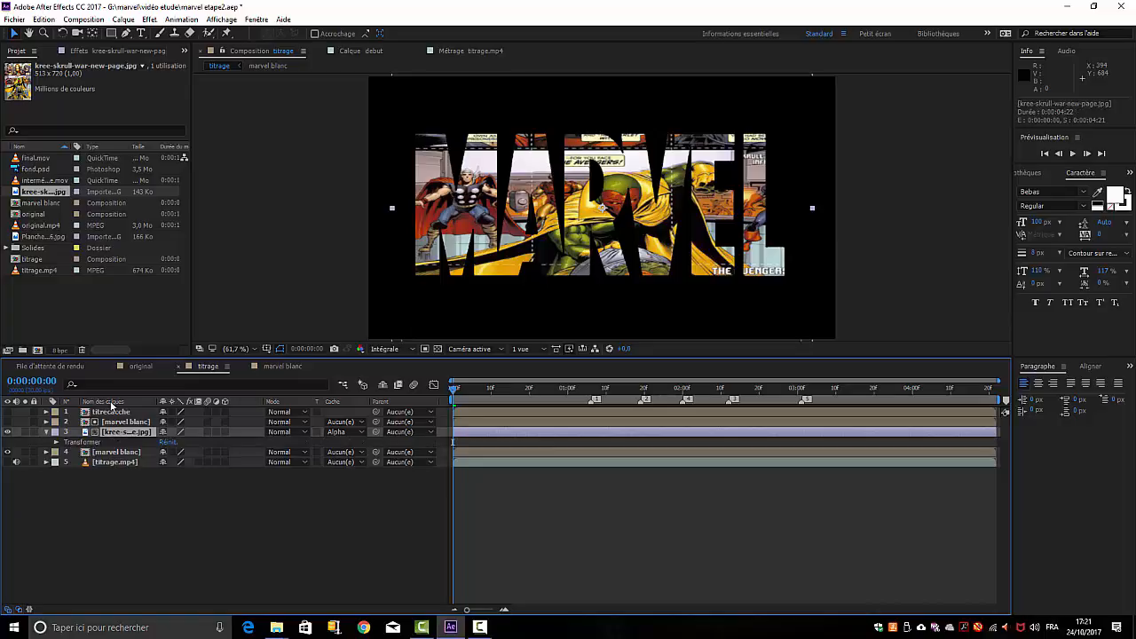
key(p)
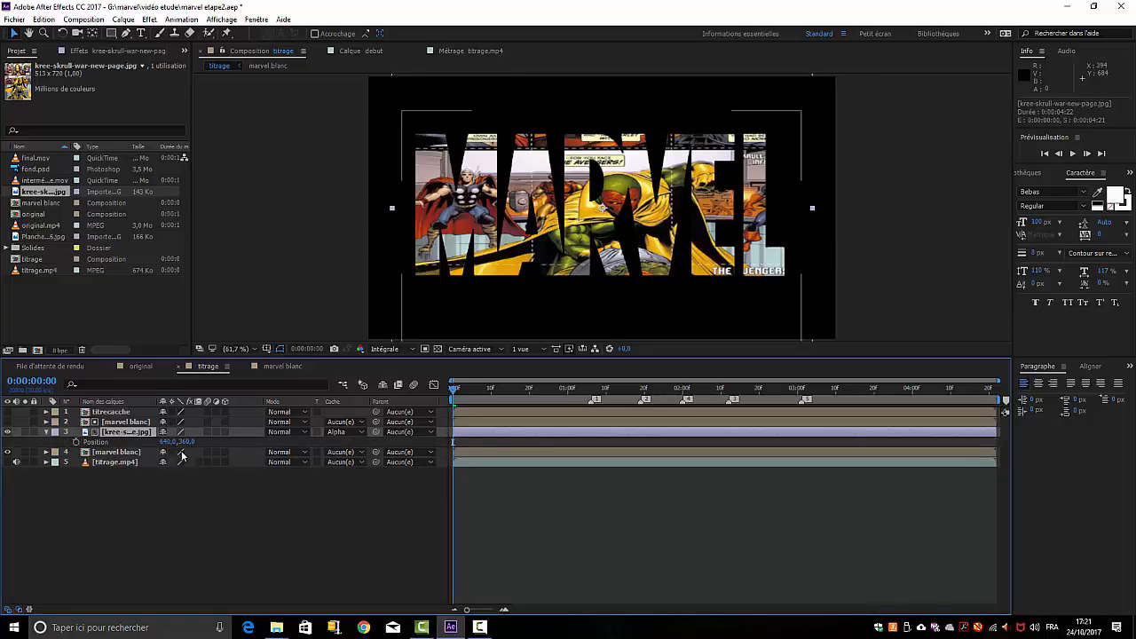
click(75, 441)
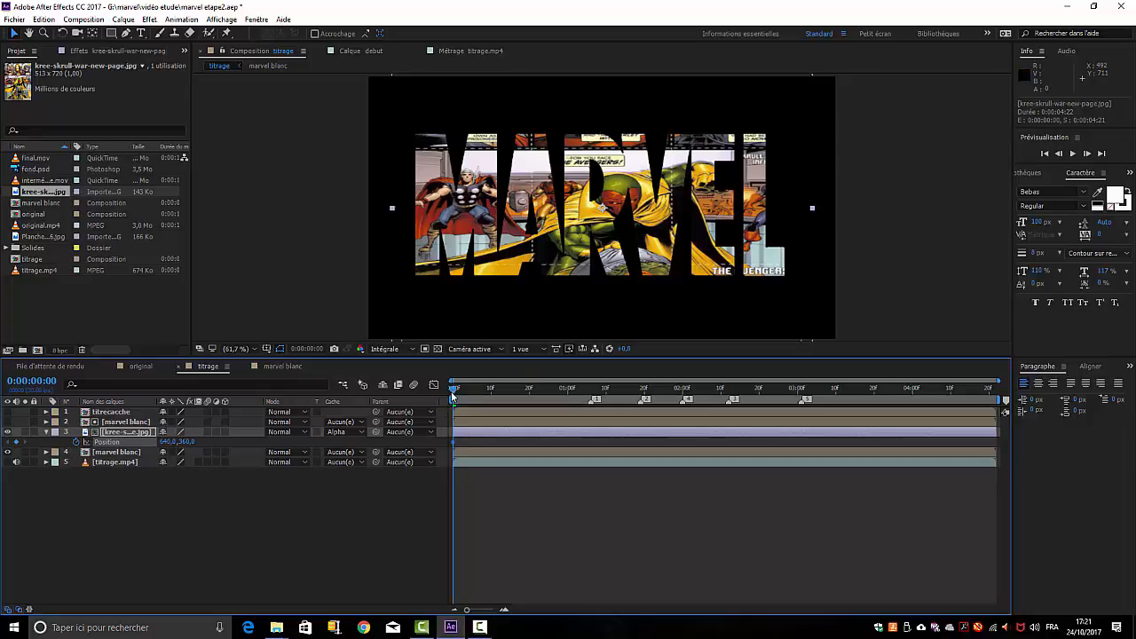
drag(452, 389, 590, 405)
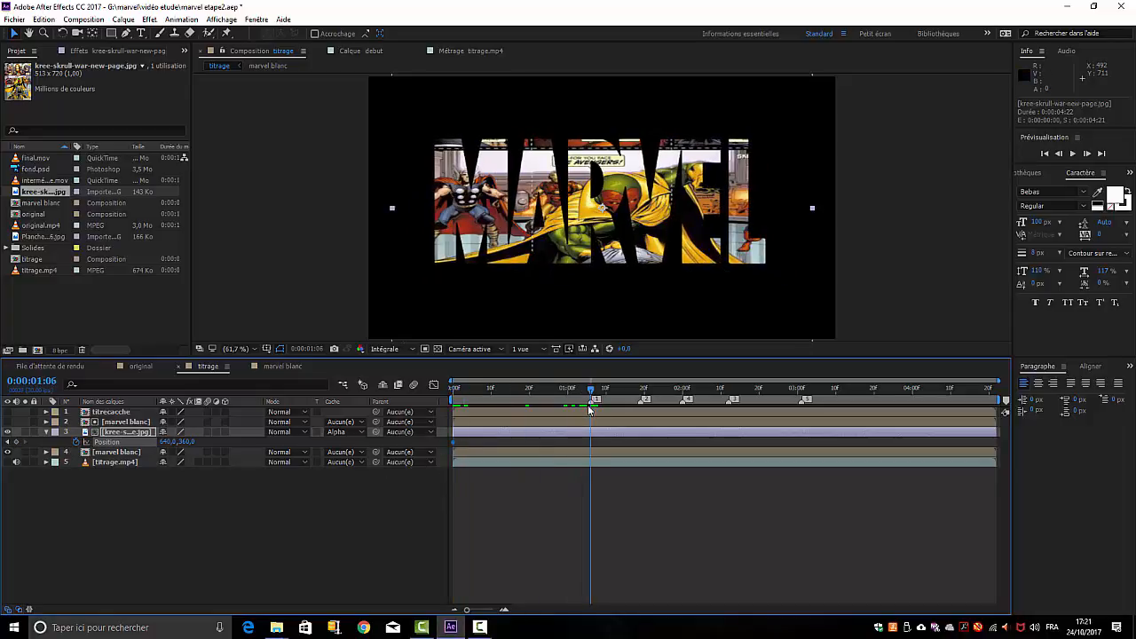
drag(553, 203, 555, 256)
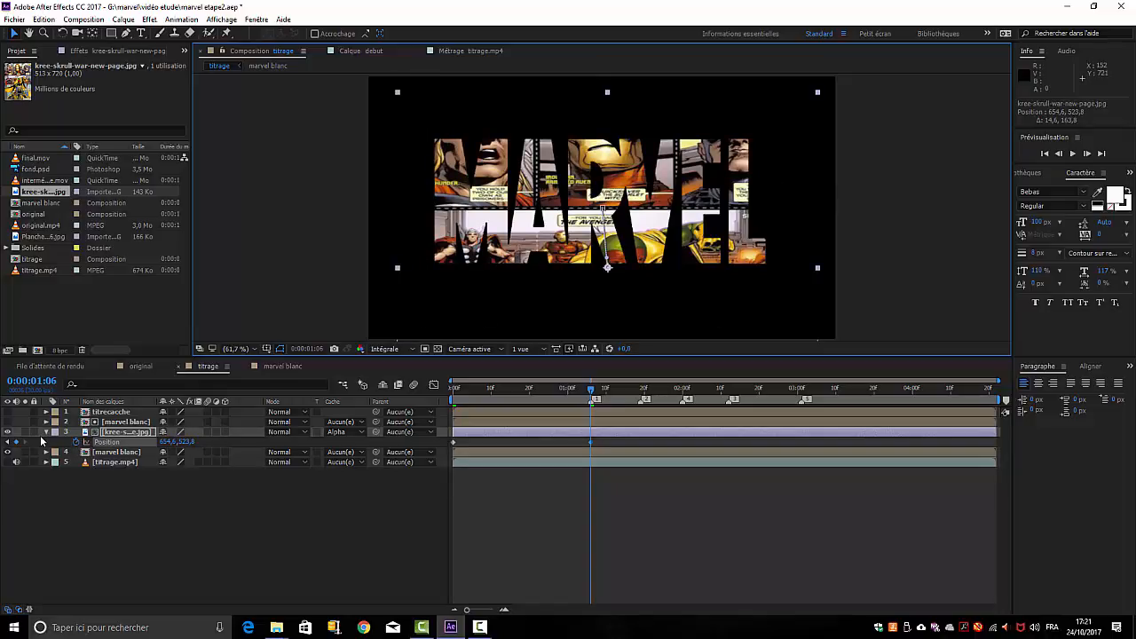
click(104, 432)
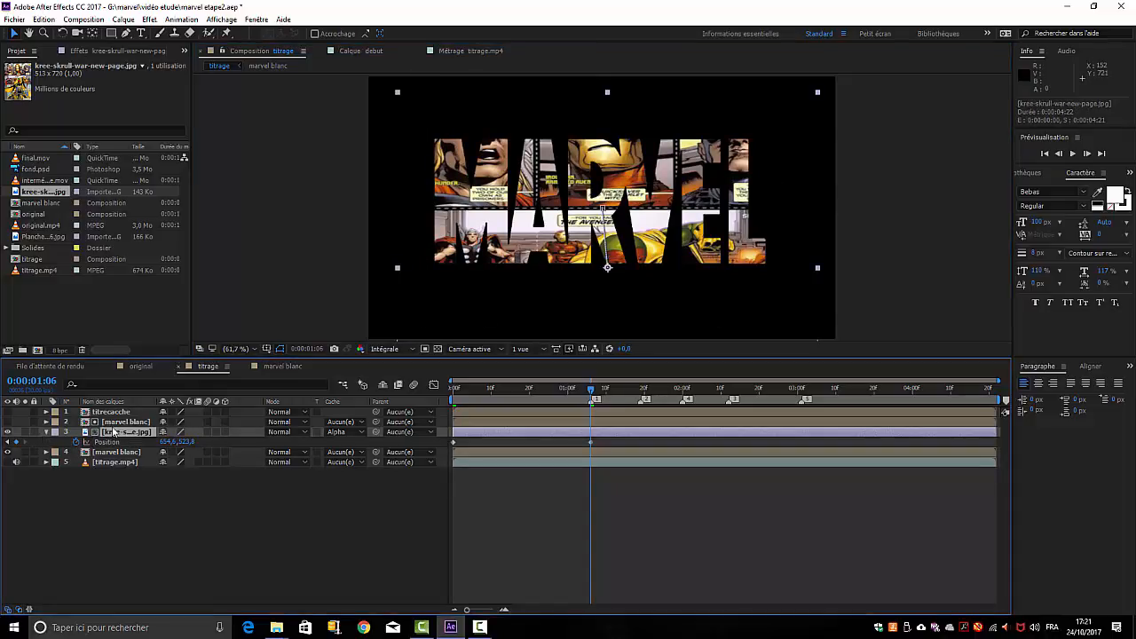
Rotate the comic page layer by 15° at the 0:00:01:06 marker.
key(r)
drag(180, 447, 194, 447)
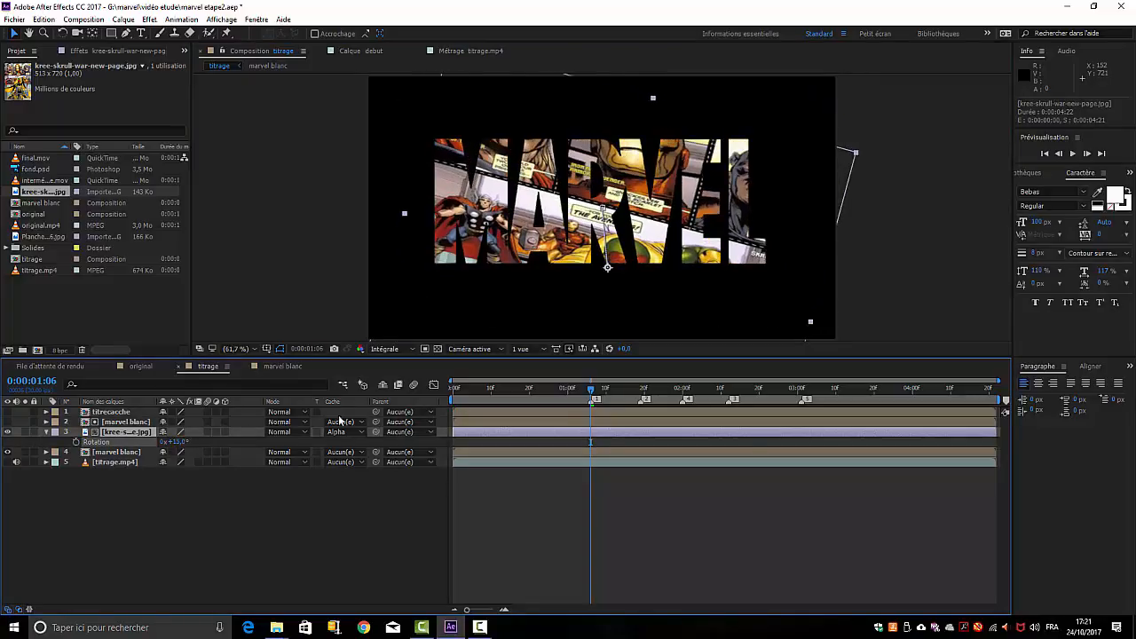
click(46, 431)
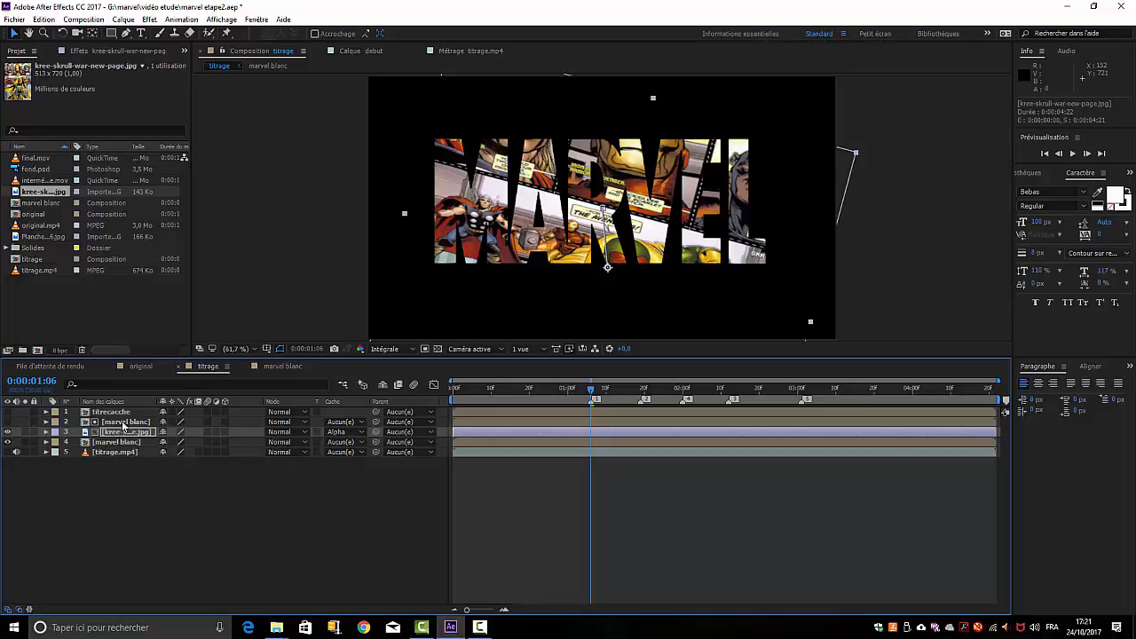
Apply a Gaussian blur of about 16.3 to the comic page layer and preview the animation from the start.
click(149, 20)
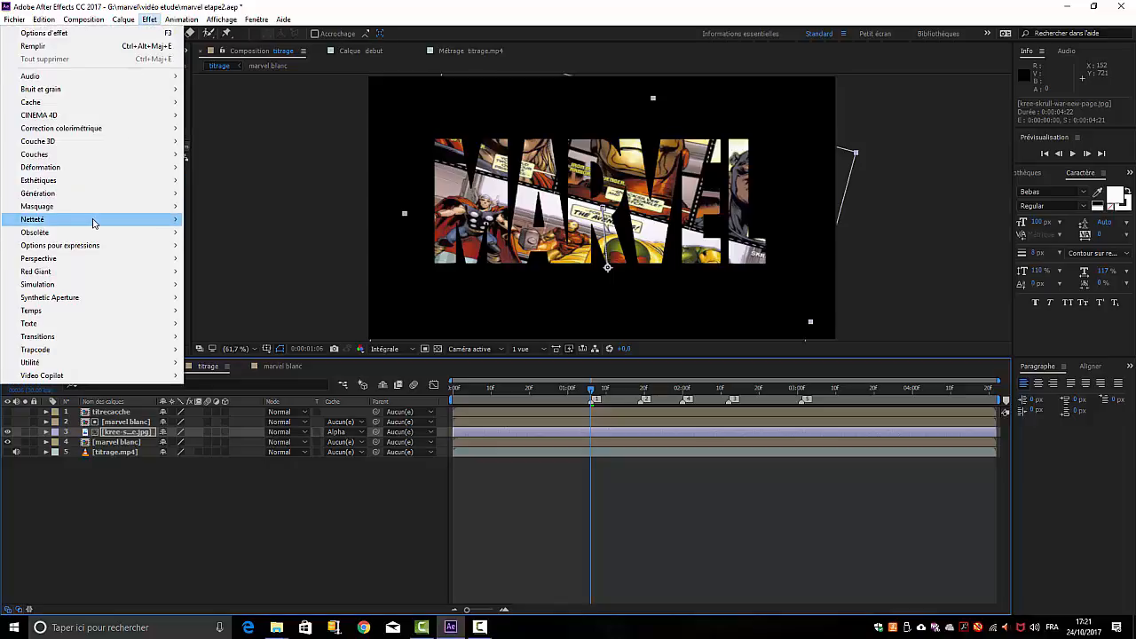
mouse_move(93, 223)
click(226, 336)
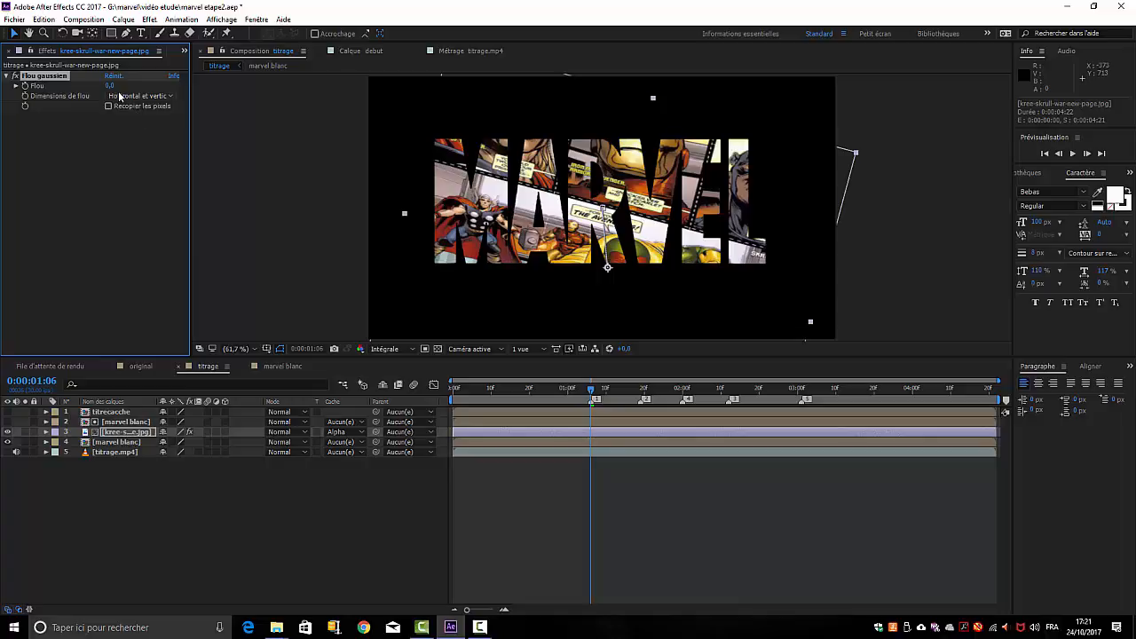
drag(114, 88, 169, 89)
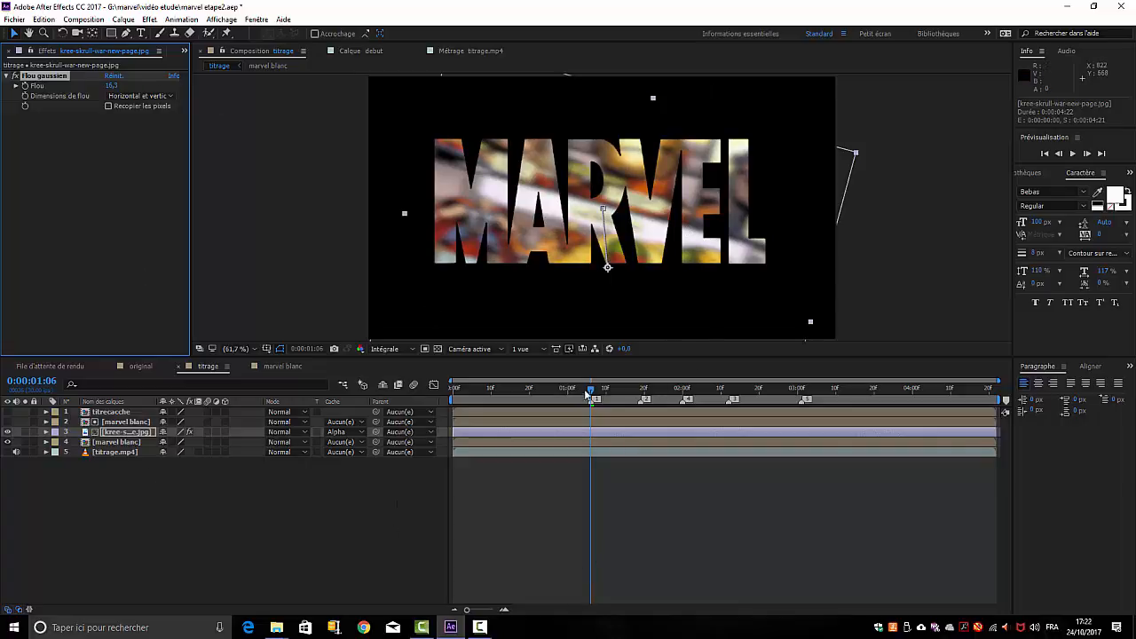
click(422, 517)
key(Home)
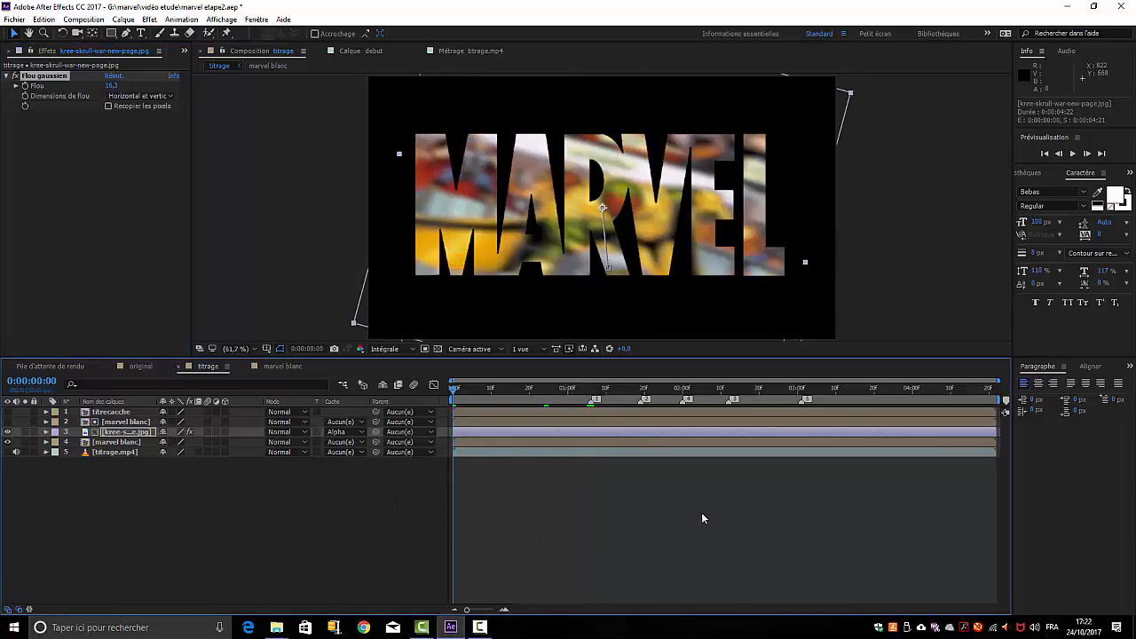
key(space)
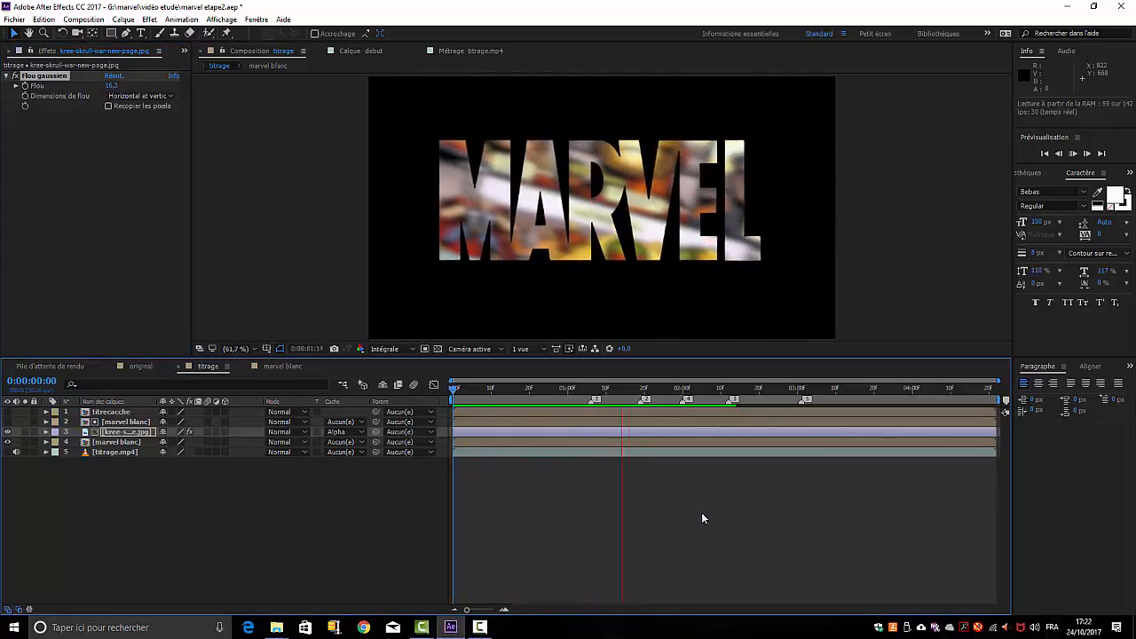
key(space)
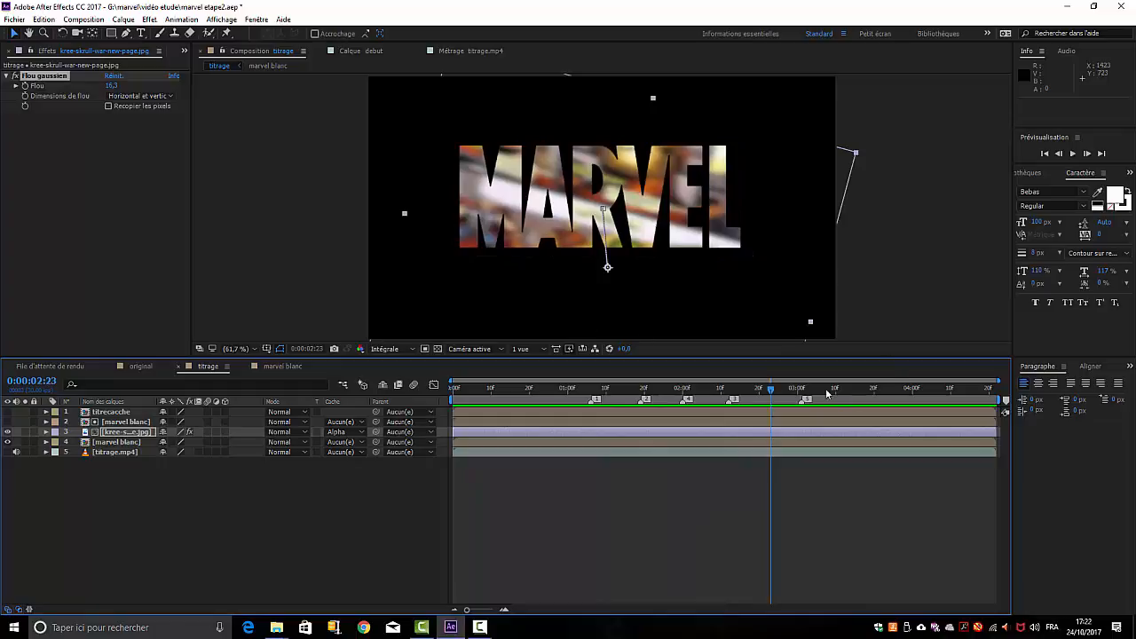
Keyframe the comic page's opacity at about 33% at 0:00:01:06 and about 83% at 0:00:00:00, and preview the fade.
drag(772, 391, 592, 416)
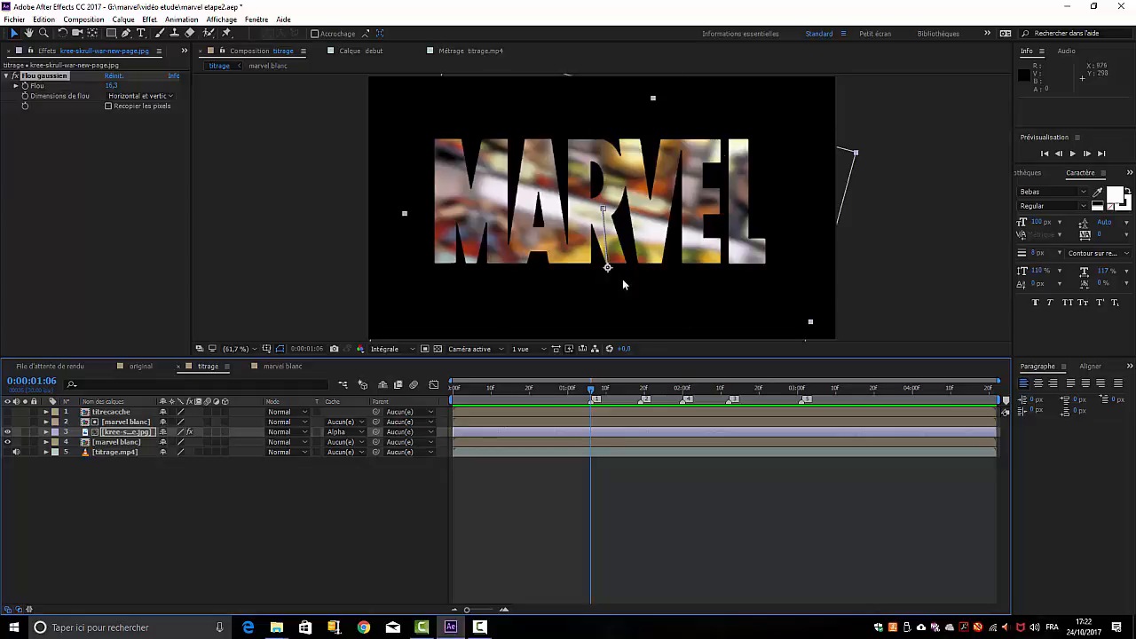
click(46, 431)
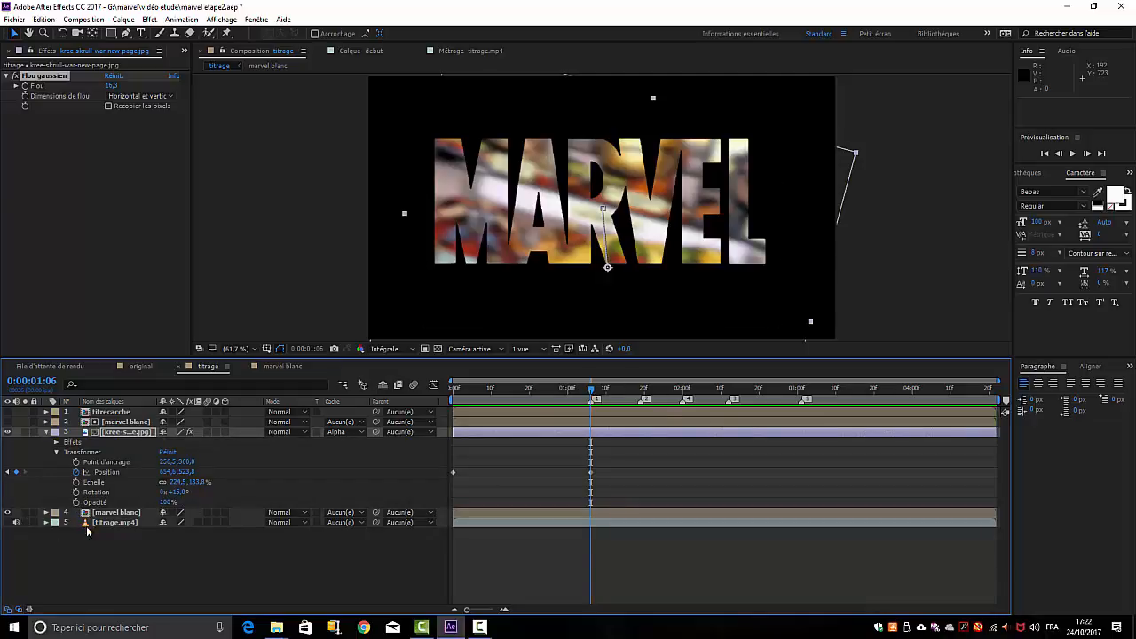
drag(164, 504, 119, 503)
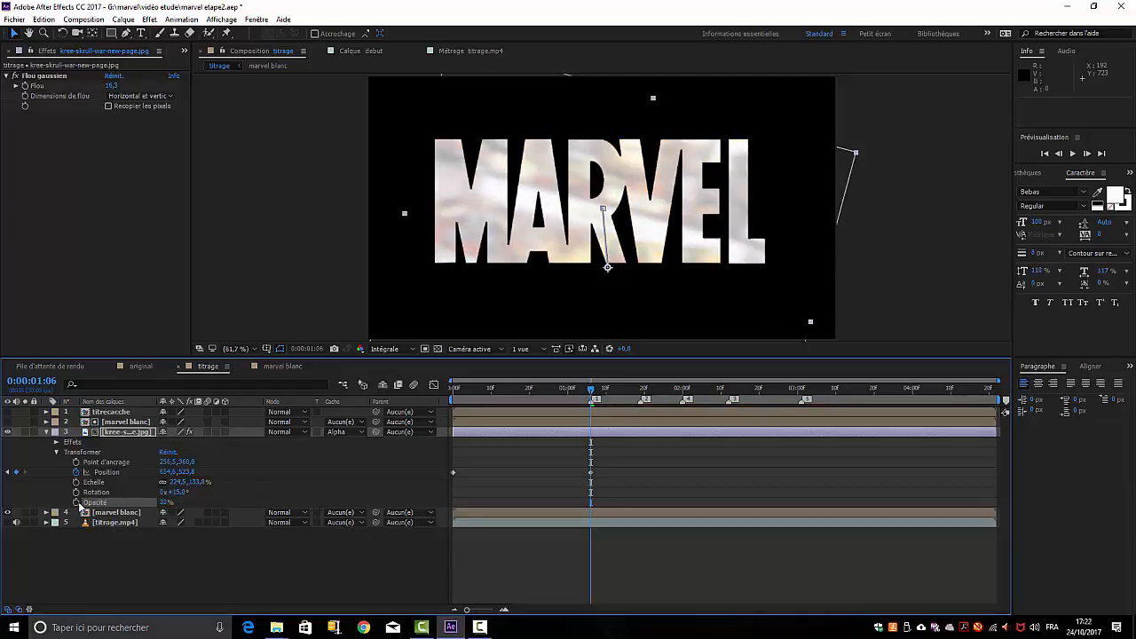
click(76, 503)
drag(595, 396, 438, 430)
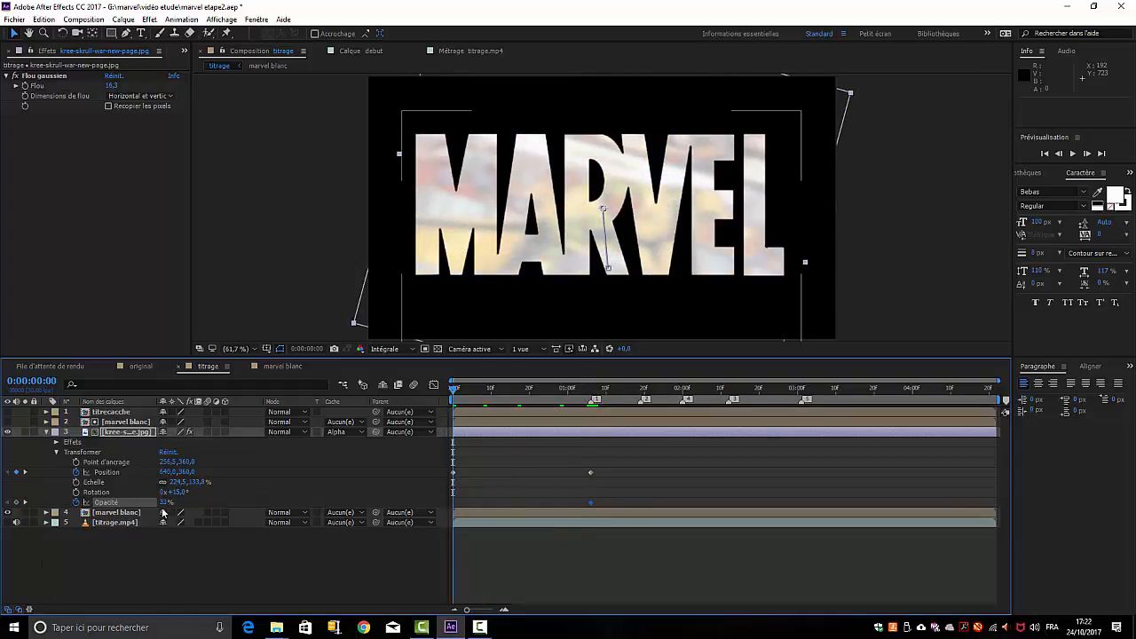
drag(165, 502, 193, 502)
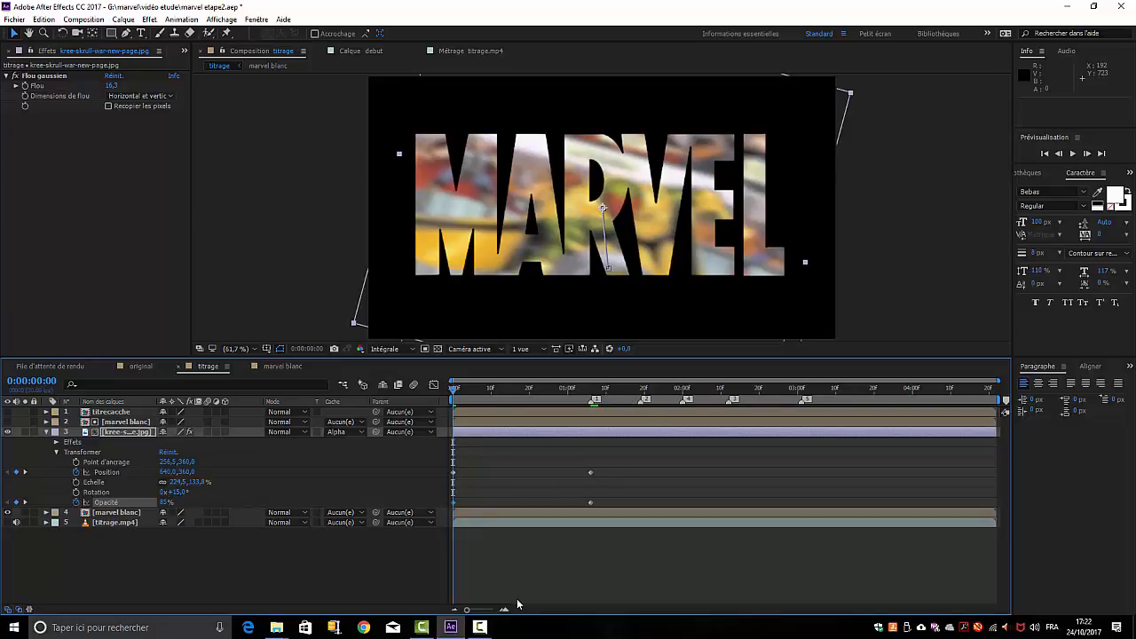
key(space)
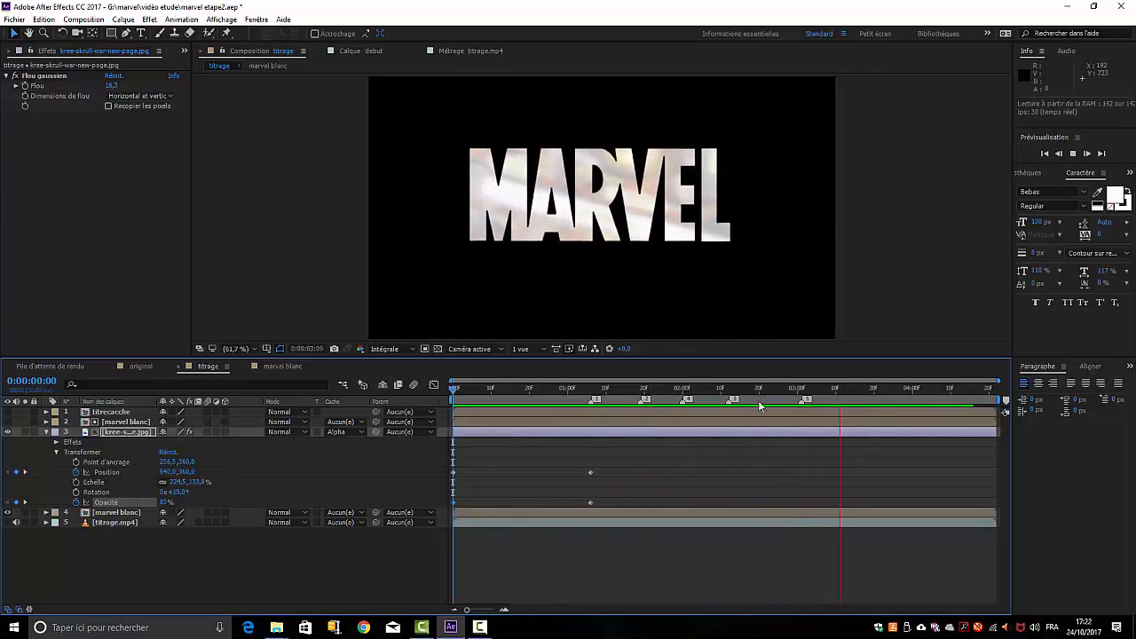
click(846, 391)
key(Home)
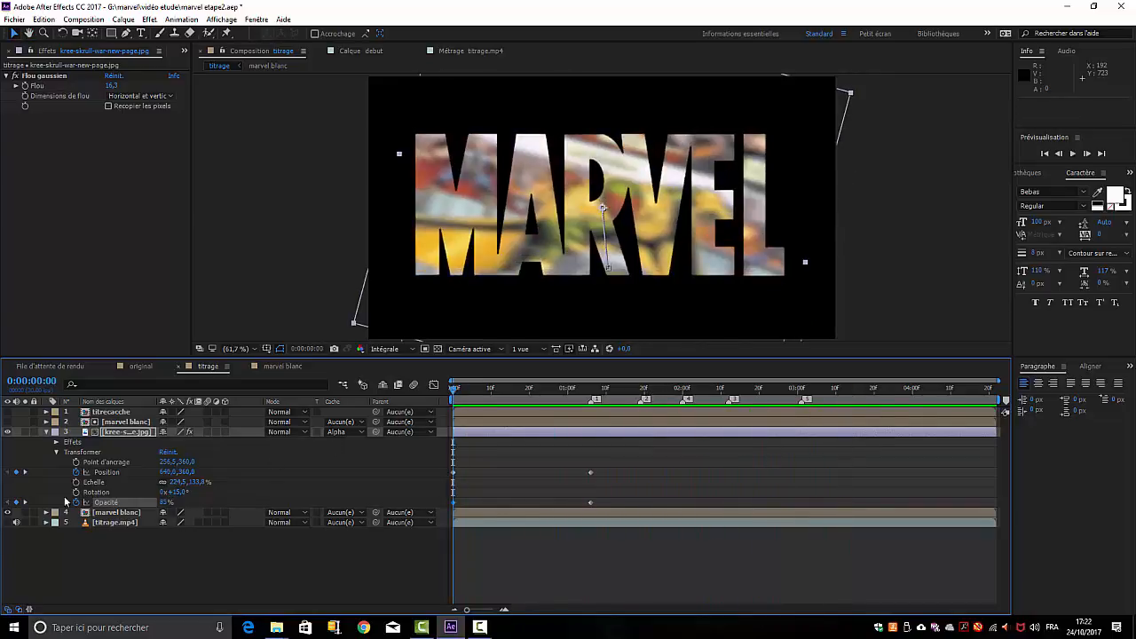
click(46, 432)
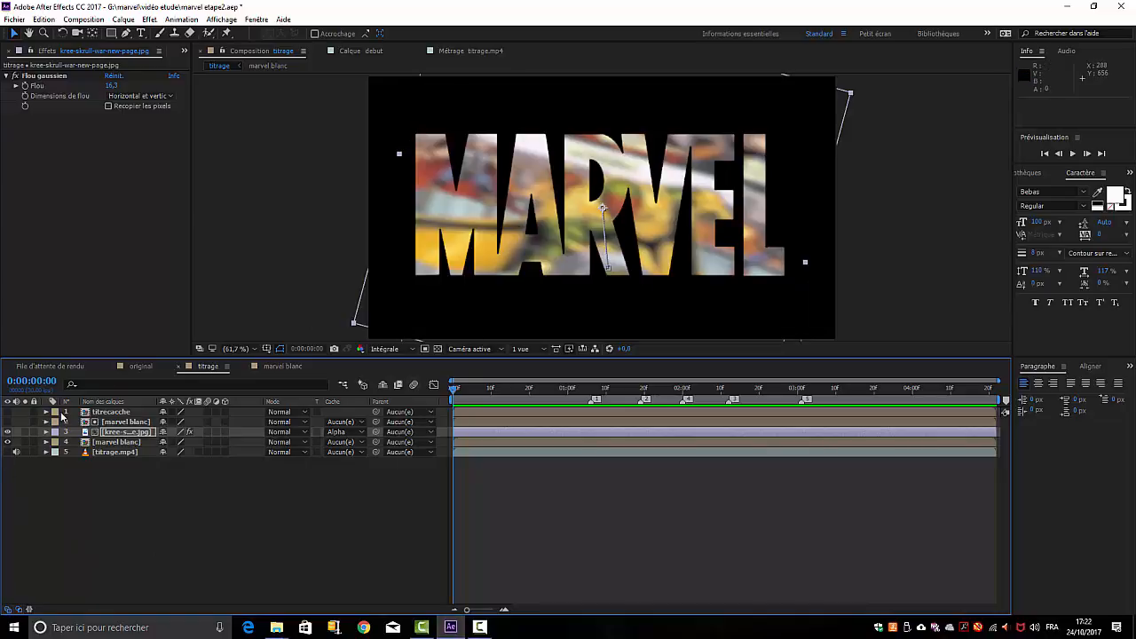
Make the titrecacche layer visible and apply the Fill (Remplir) effect to it.
click(8, 413)
click(114, 413)
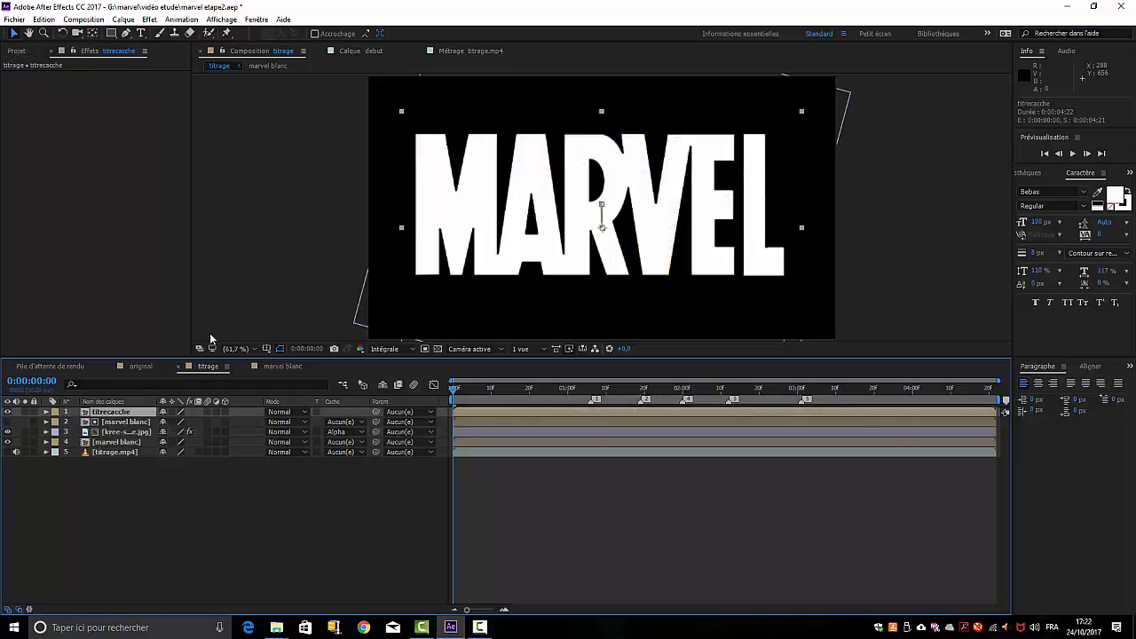
click(149, 18)
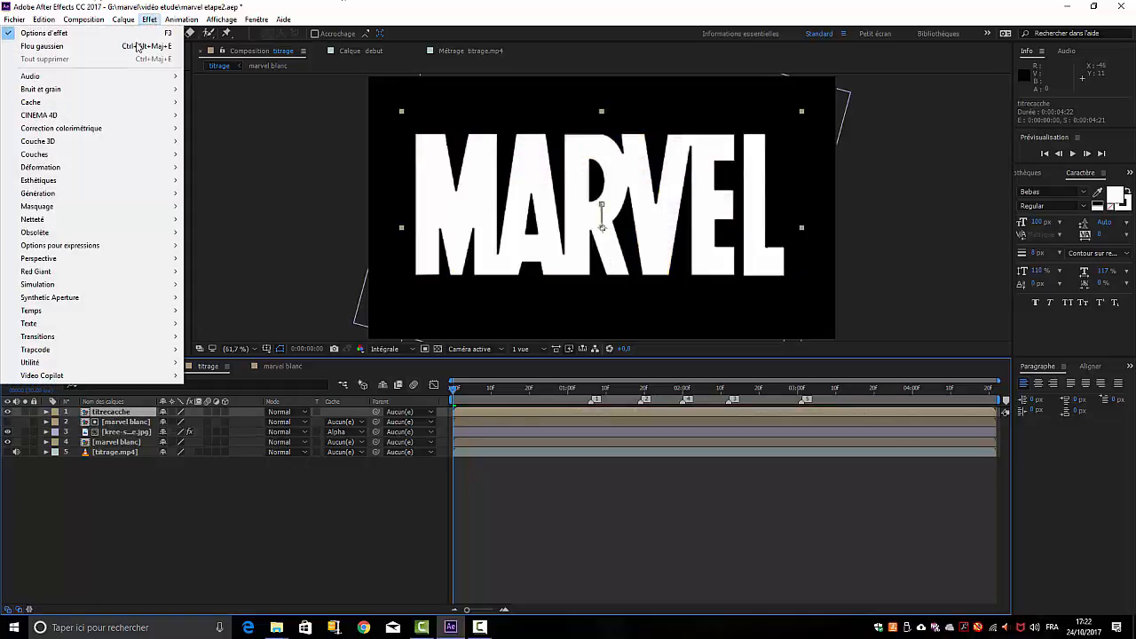
mouse_move(125, 184)
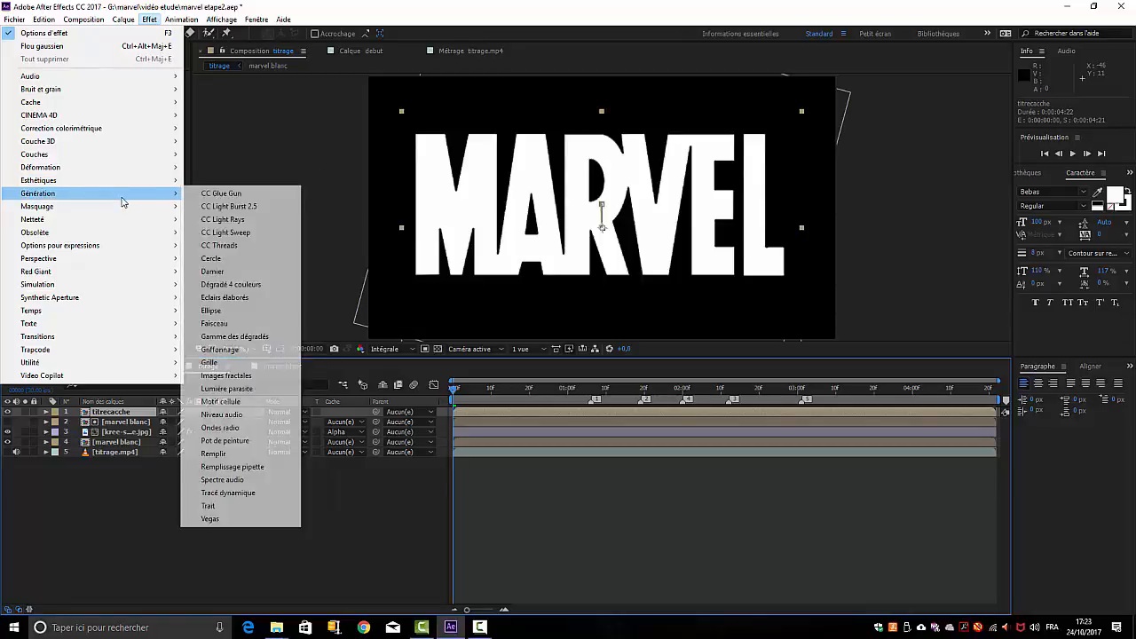
click(213, 453)
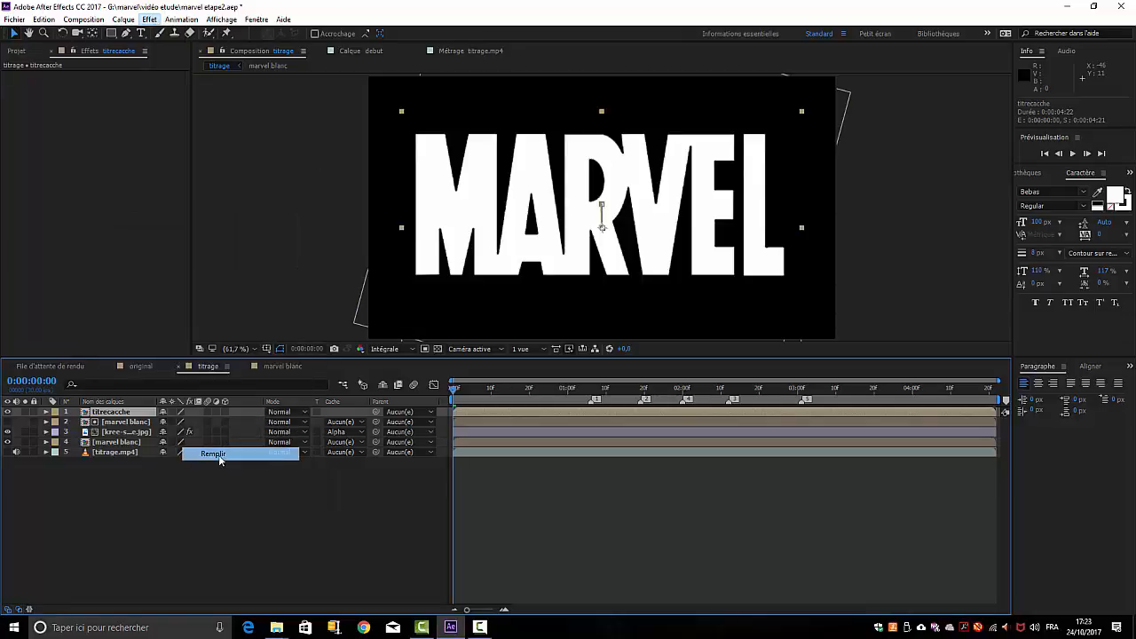
Set the titrecacche fill colour to dark brown 2D1604 and the fill opacity to 79%.
click(110, 106)
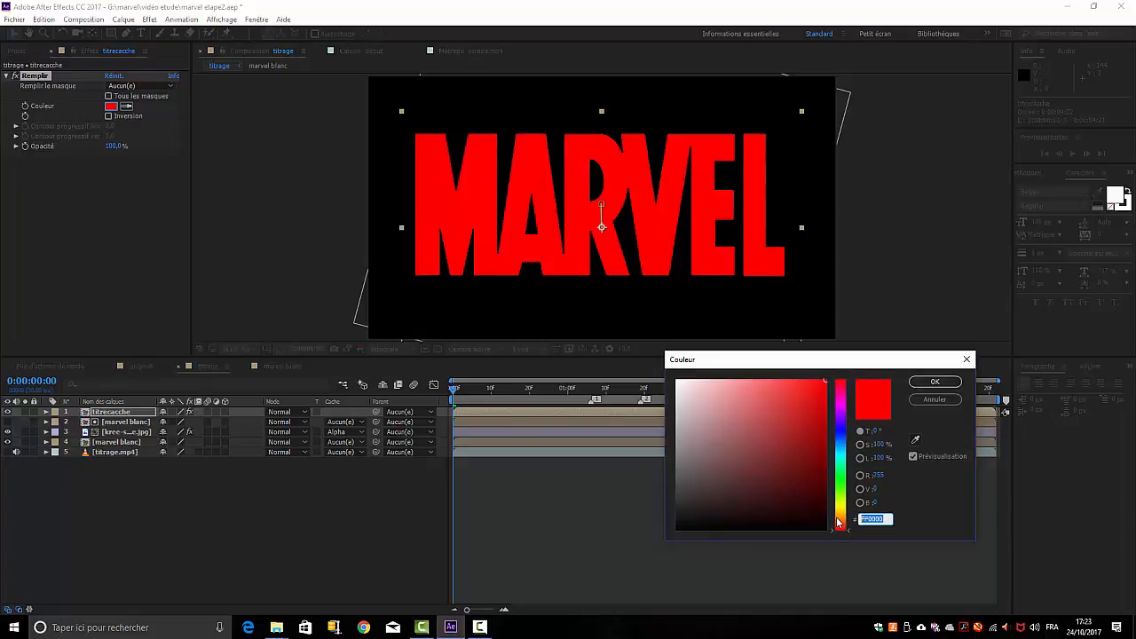
drag(839, 524, 839, 520)
click(770, 493)
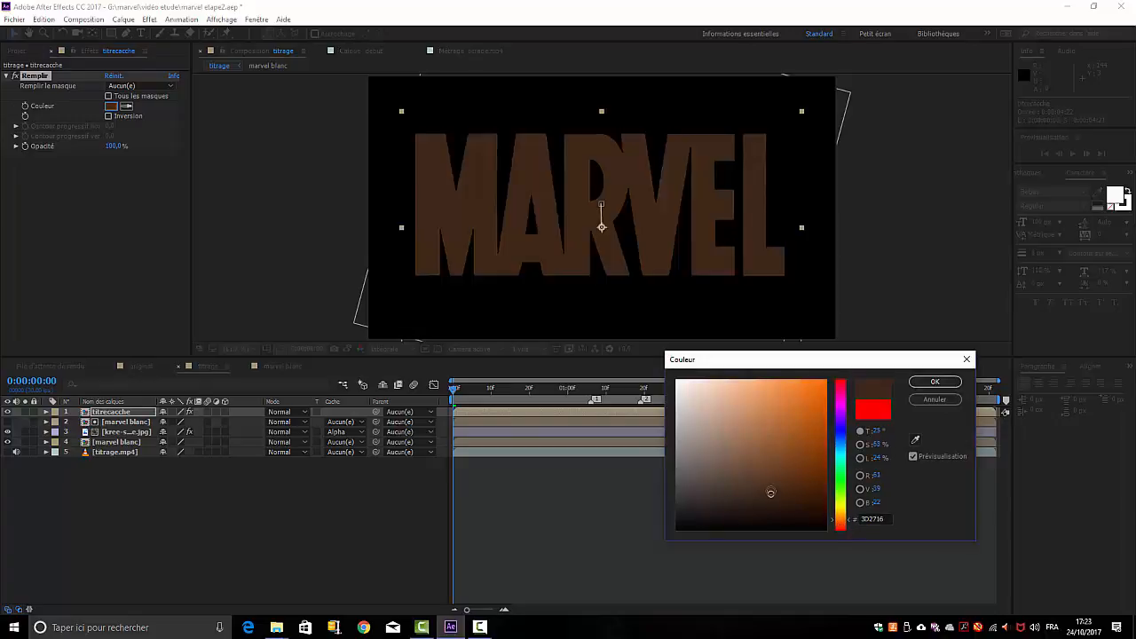
mouse_move(771, 480)
mouse_down()
mouse_move(770, 503)
mouse_move(811, 503)
mouse_up()
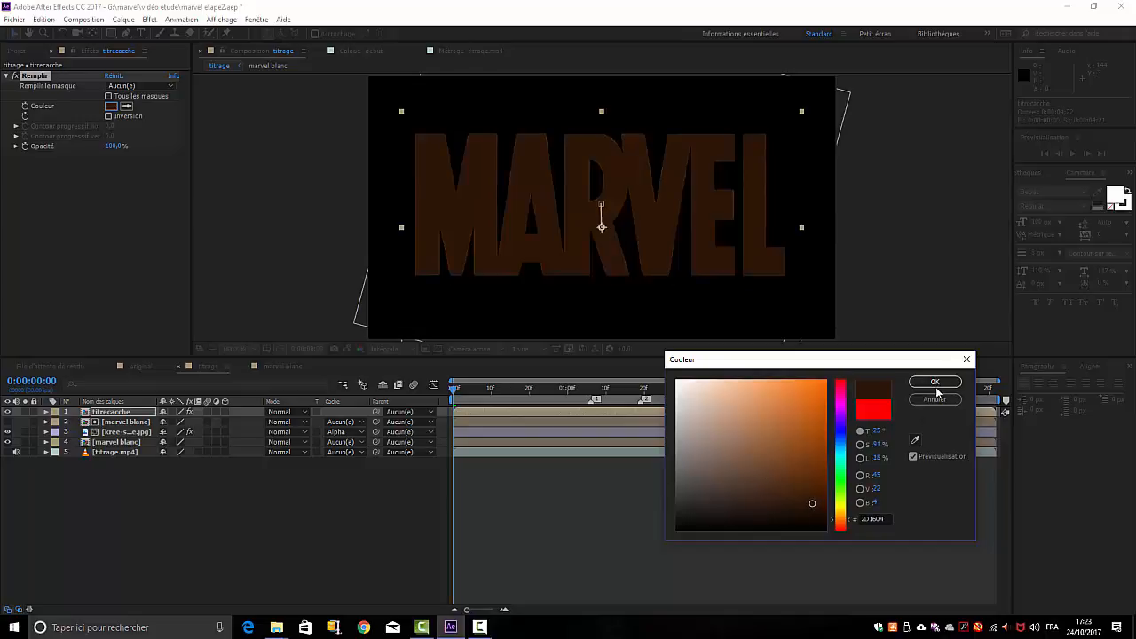
click(936, 385)
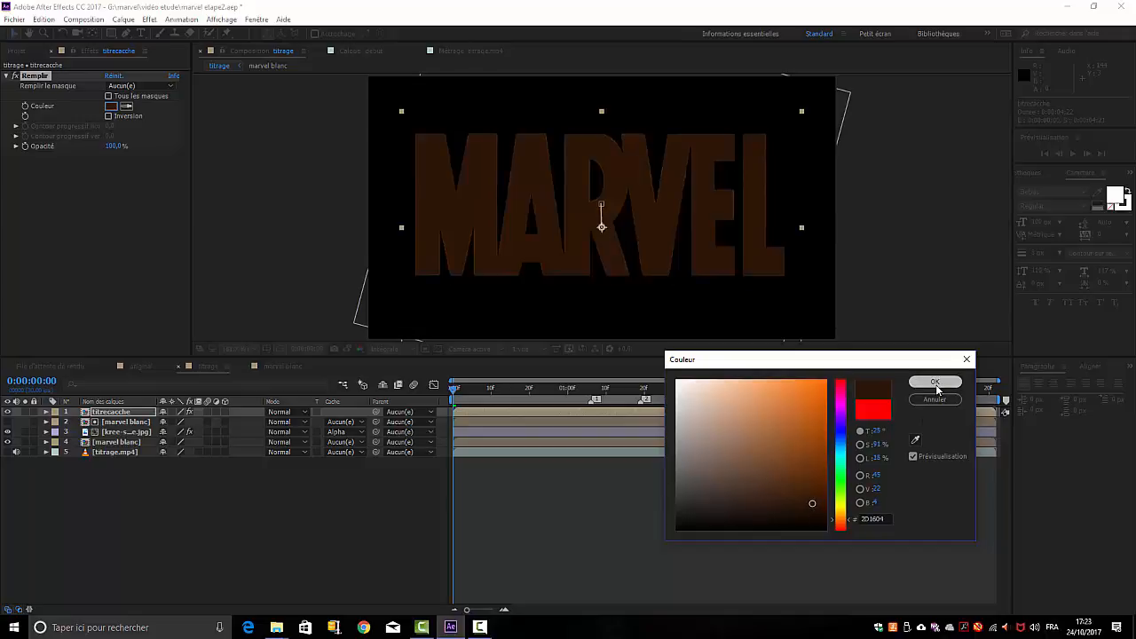
click(114, 145)
text(75)
key(Return)
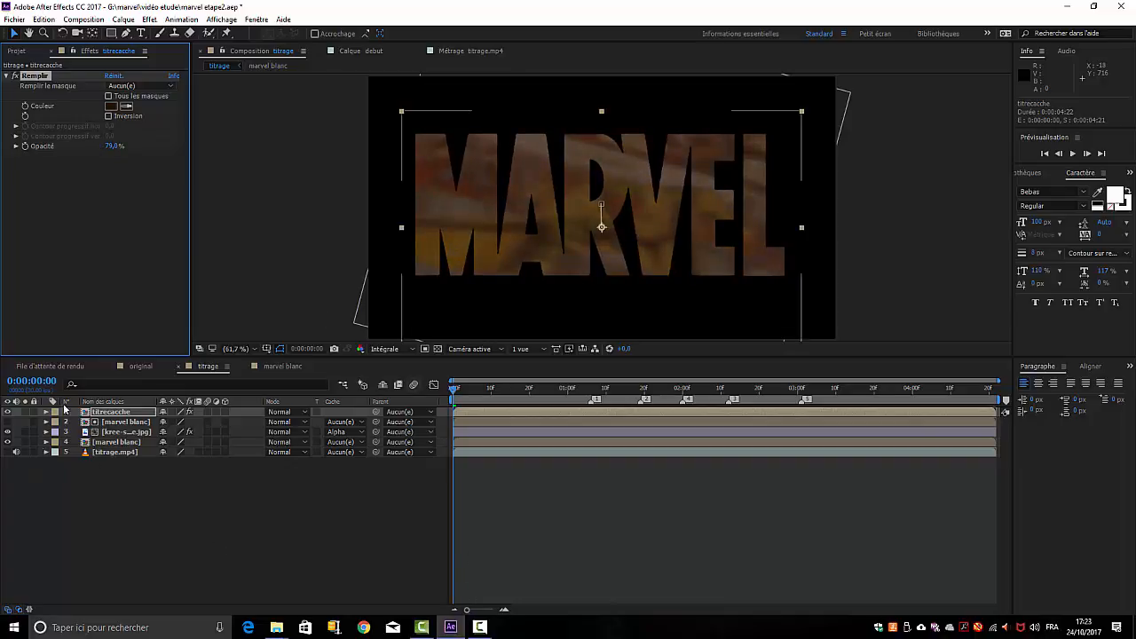
Draw a closed four-point mask with the Pen tool on titrecacche around the M and part of the A.
click(47, 413)
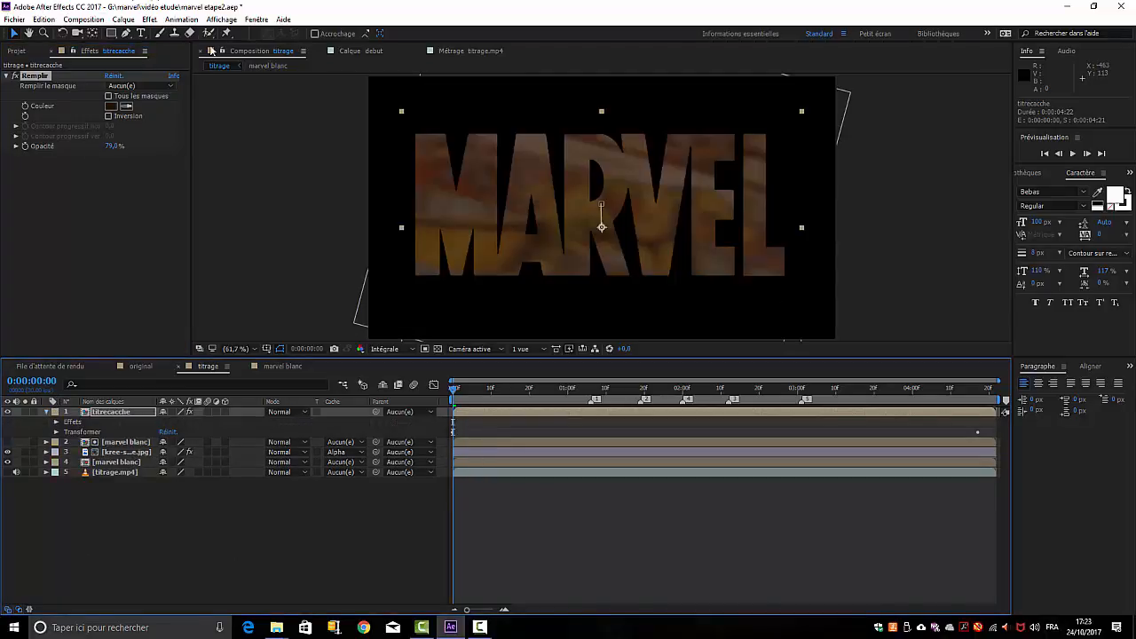
click(120, 412)
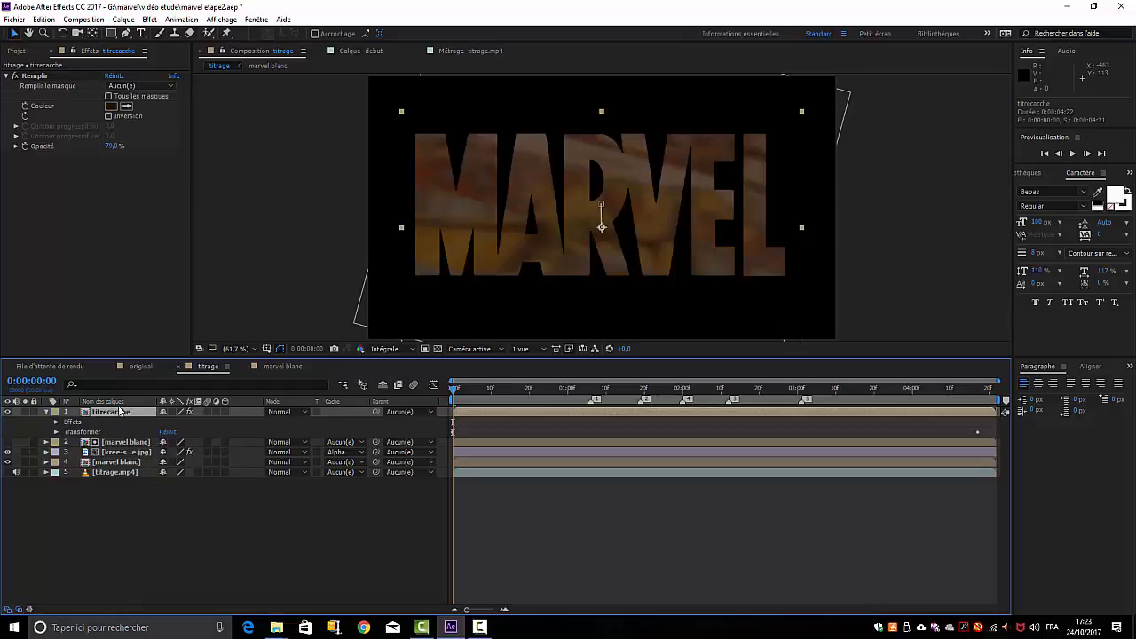
click(126, 33)
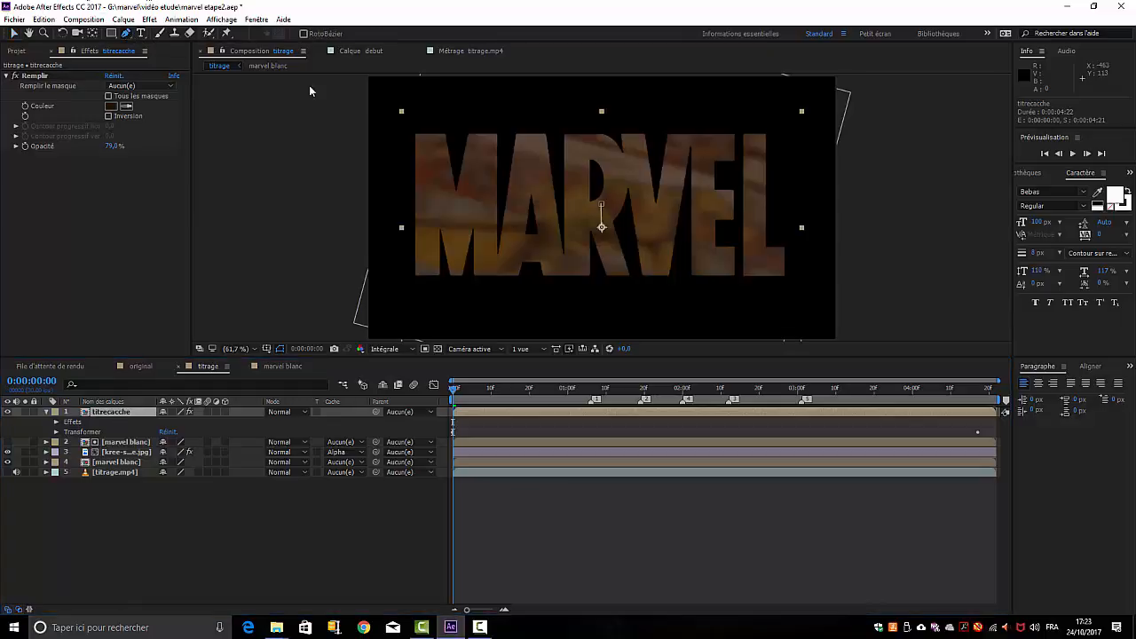
click(400, 123)
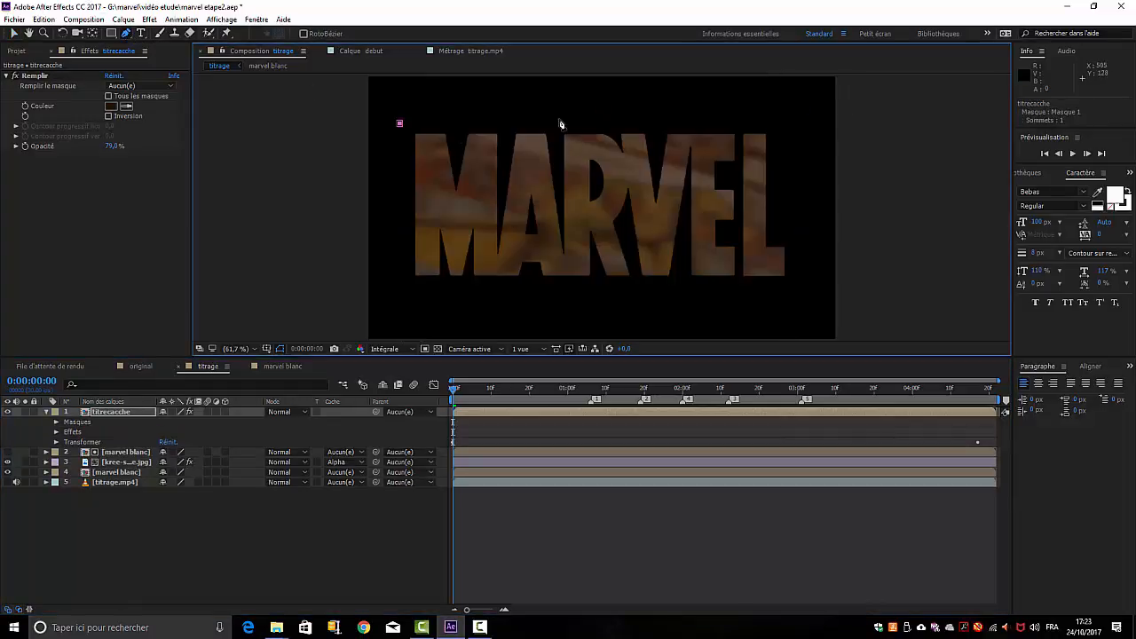
click(558, 118)
click(515, 301)
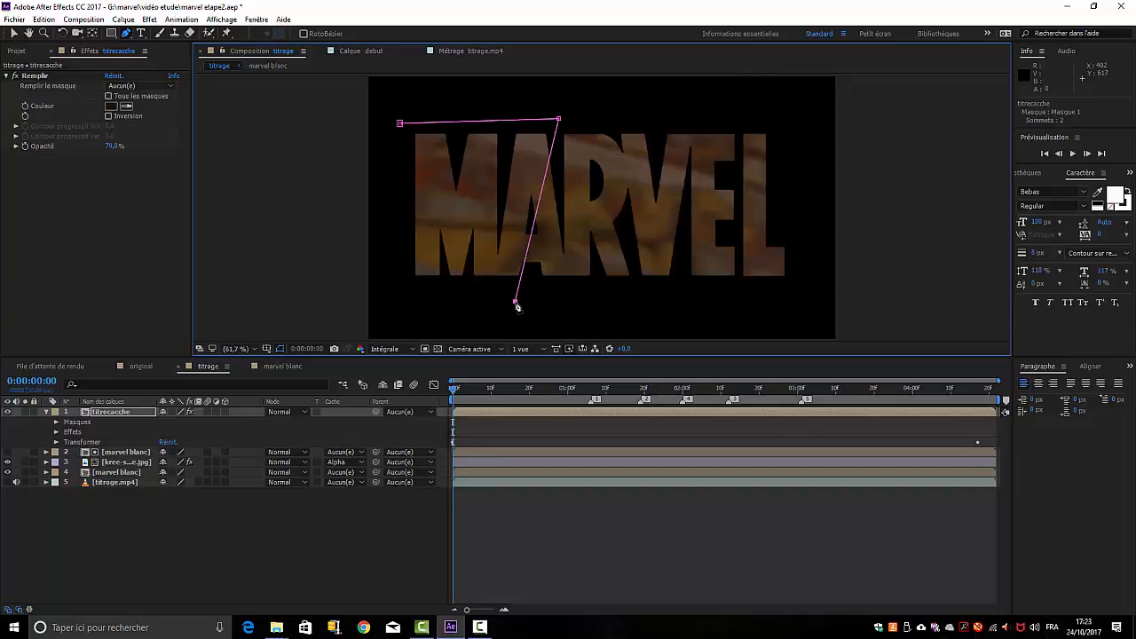
click(404, 312)
click(399, 123)
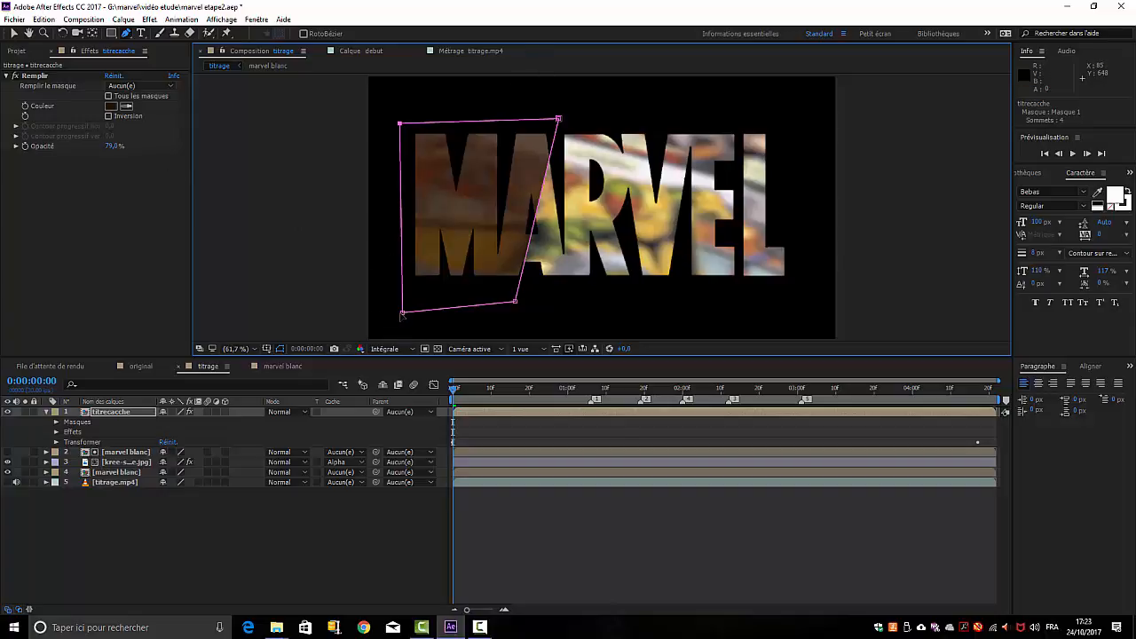
Reshape the titrecacche mask into a slanted band across the M and the edge of the A, and set the fill opacity to 91%.
drag(403, 314, 400, 300)
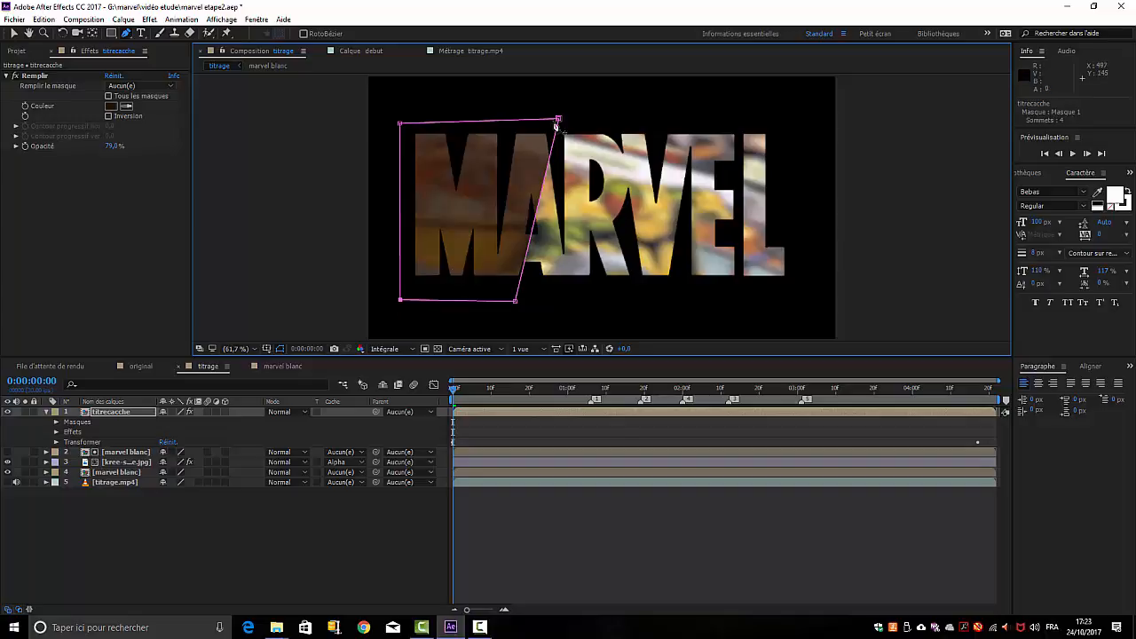
mouse_move(556, 126)
mouse_down()
mouse_move(530, 125)
mouse_move(540, 123)
mouse_up()
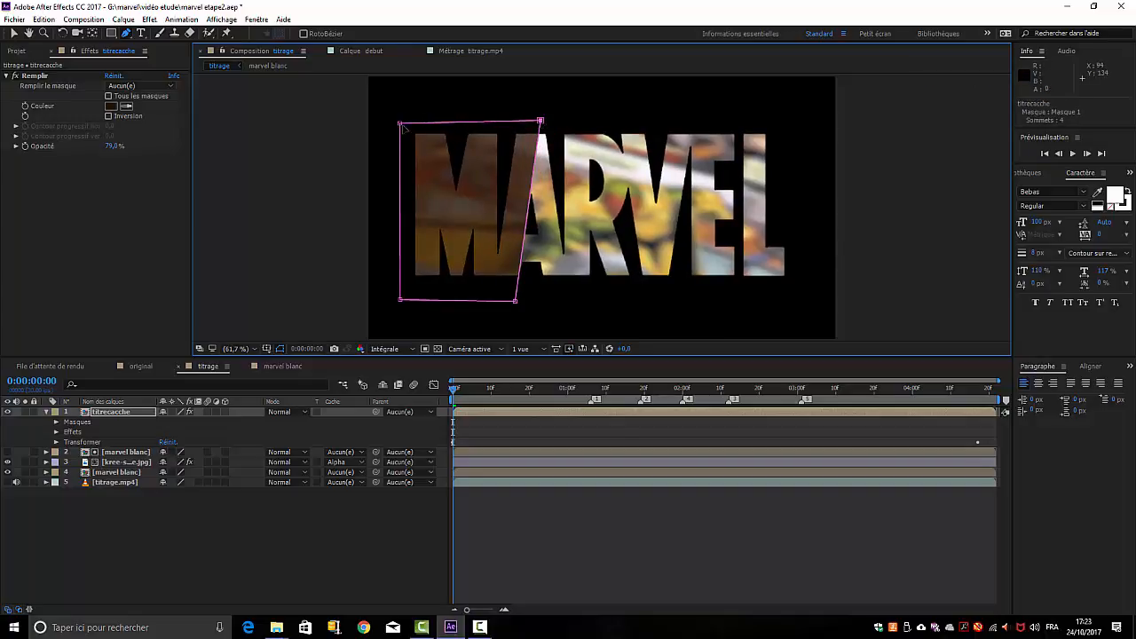
drag(403, 128, 457, 122)
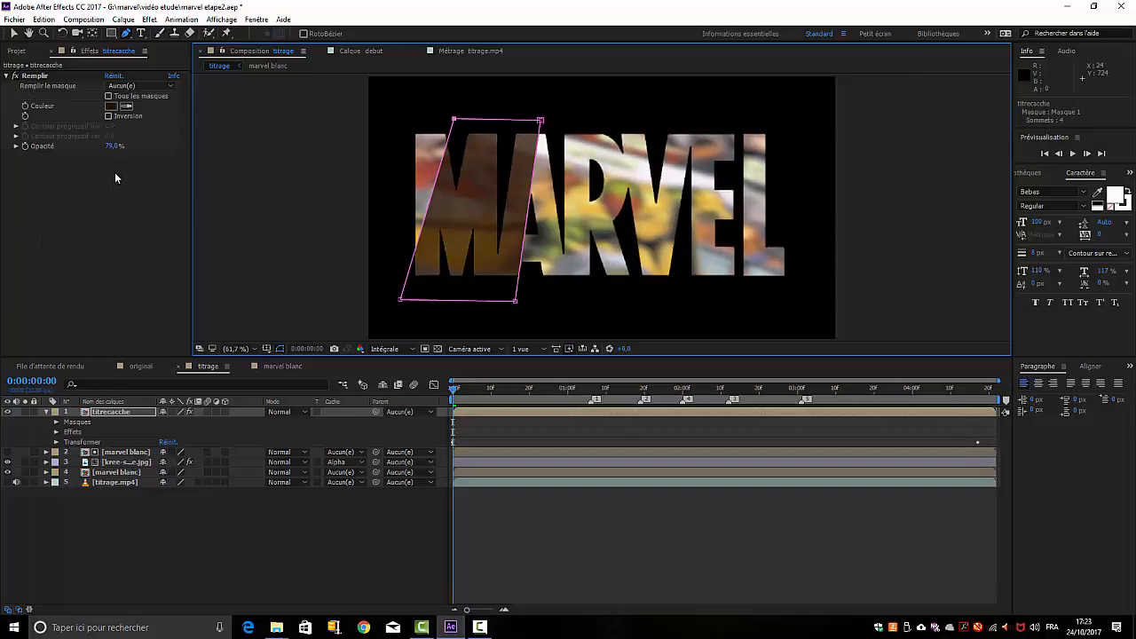
drag(109, 147, 118, 146)
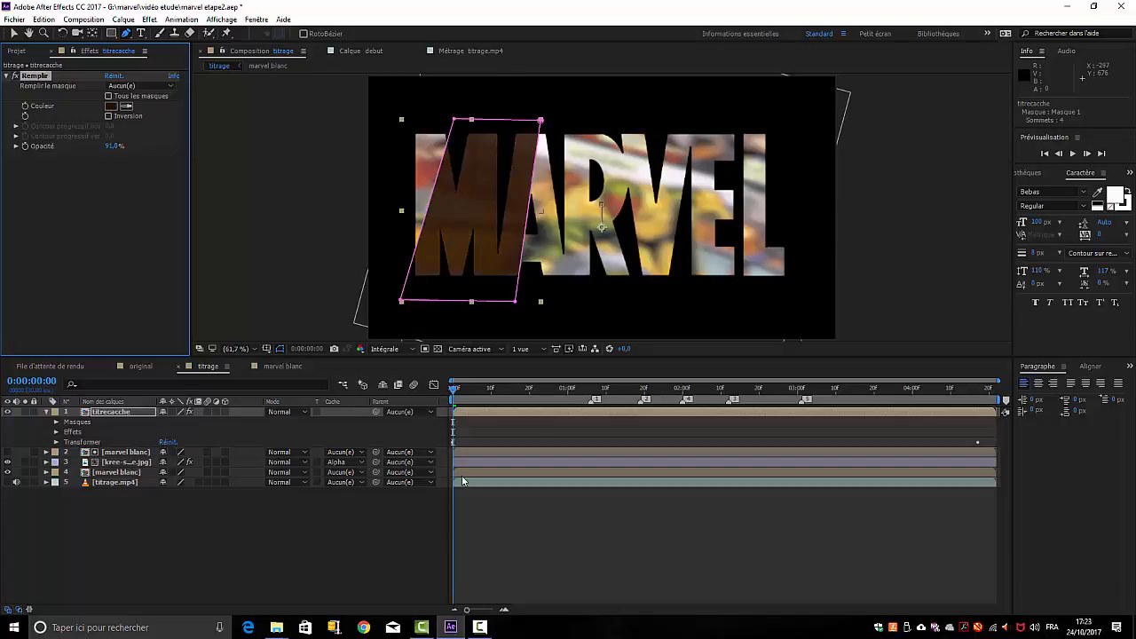
Keyframe the opacity of Masque 1 on titrecacche at 100% at both 0:00:00:00 and 0:00:00:10.
click(57, 423)
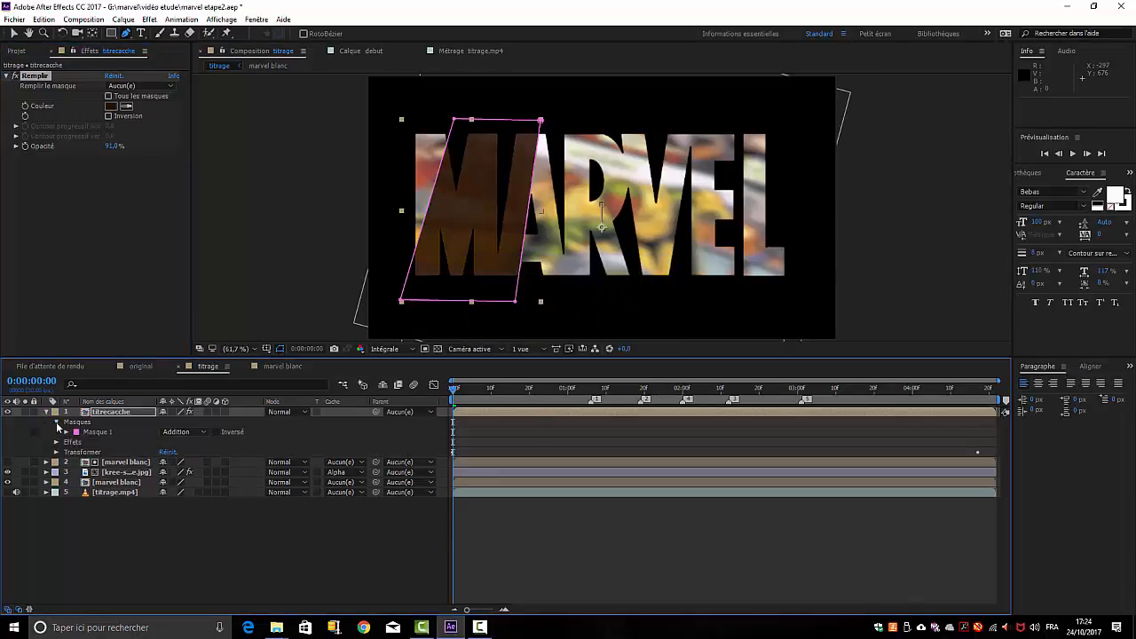
click(66, 431)
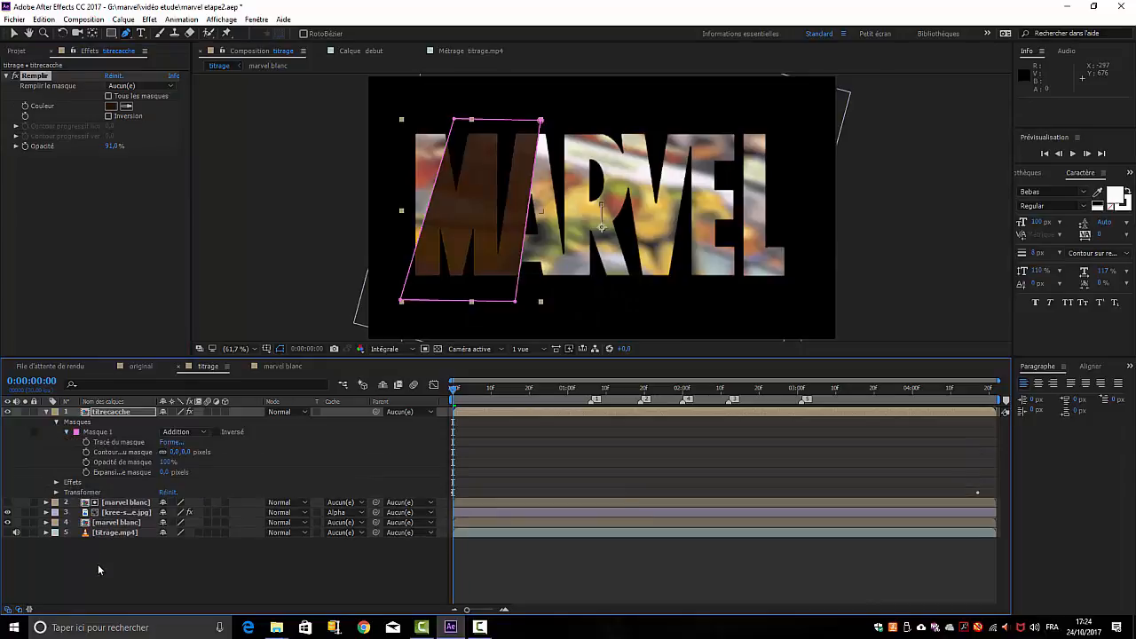
click(85, 462)
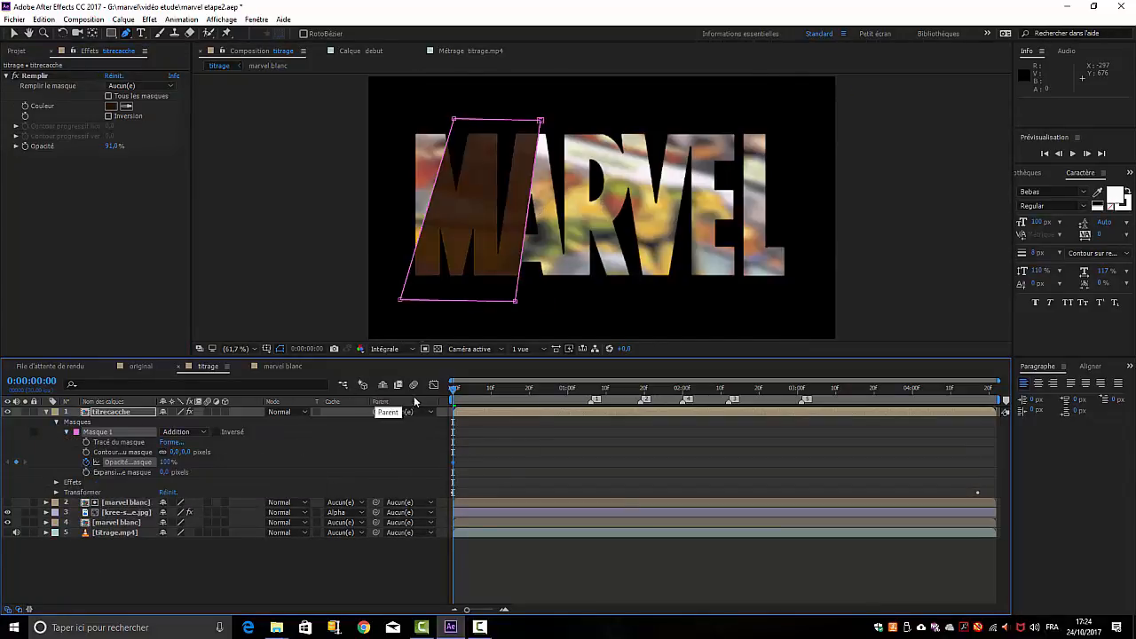
click(469, 390)
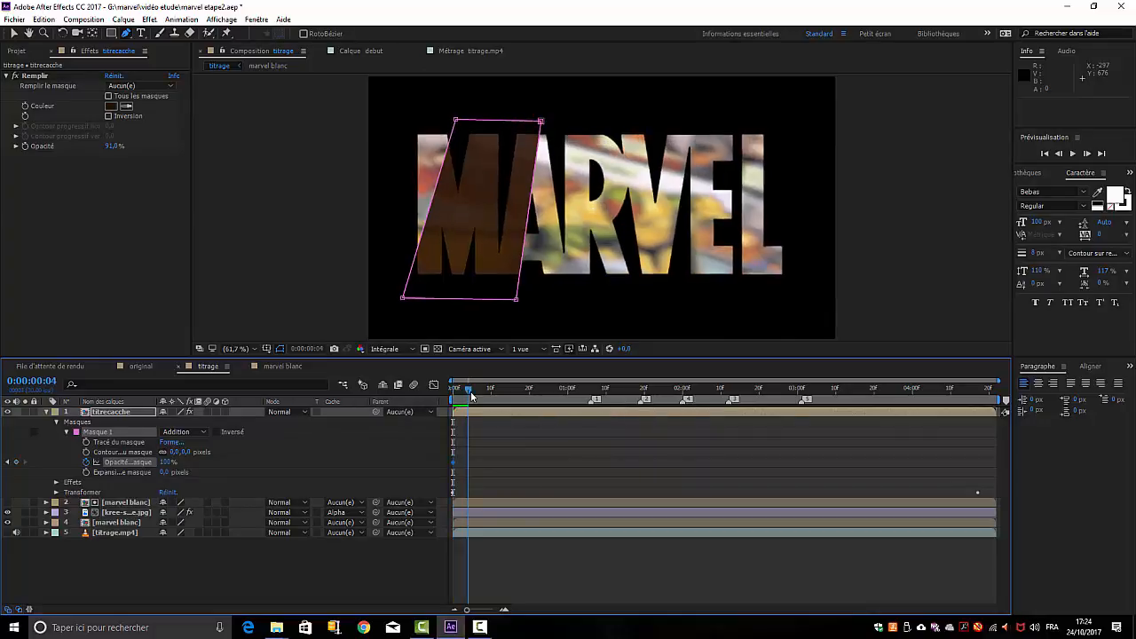
drag(470, 396, 493, 398)
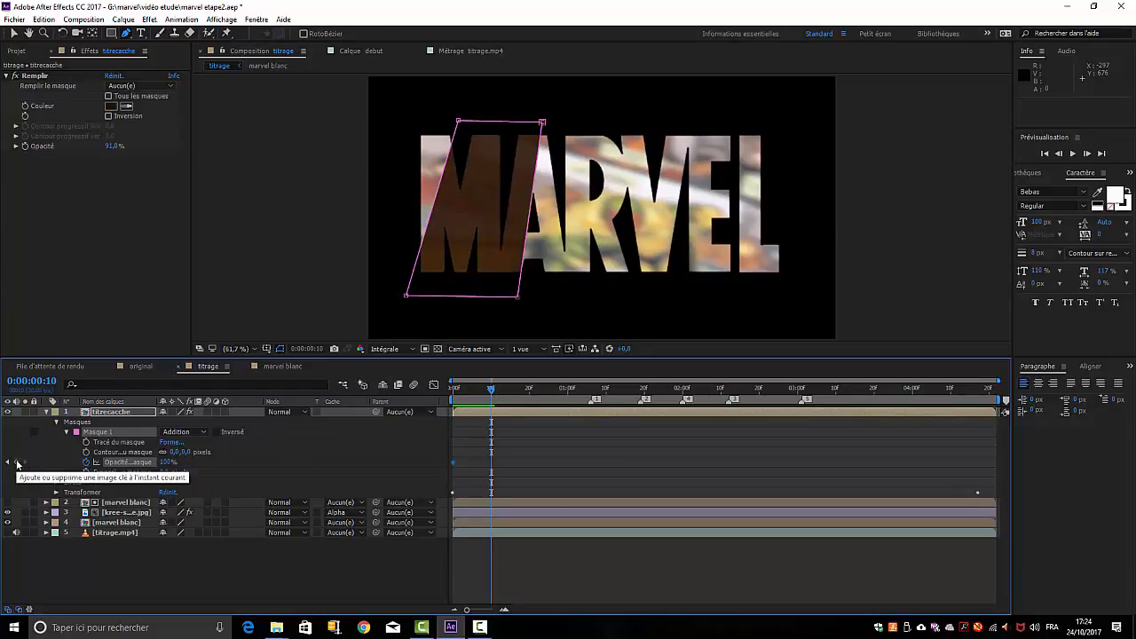
click(17, 463)
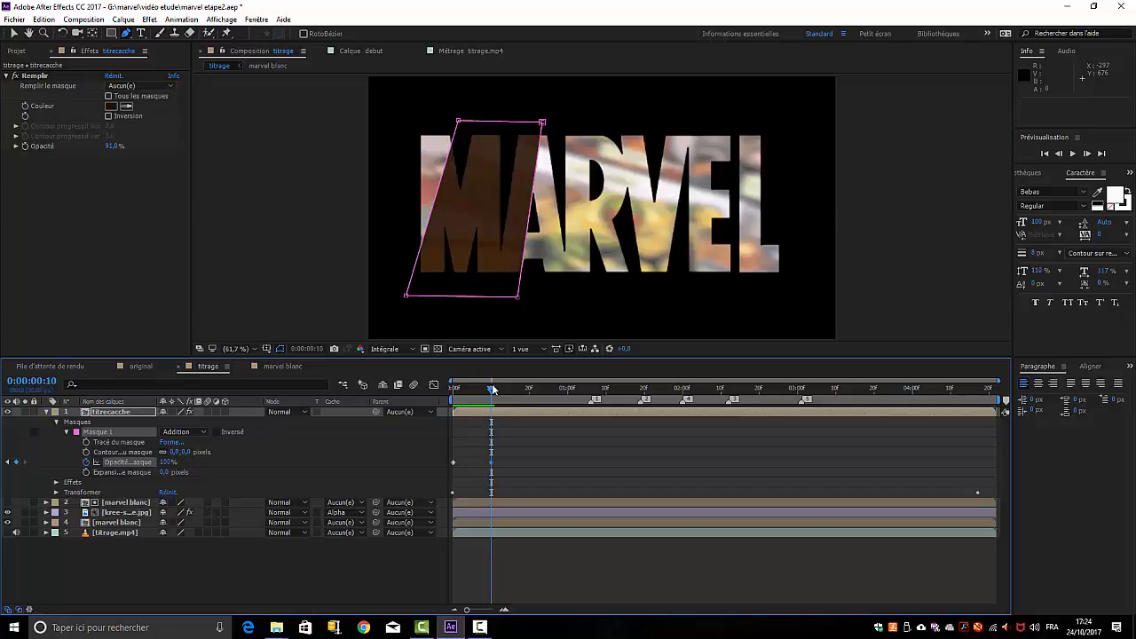
Add a 0% opacity keyframe to Masque 1, move it to 0:00:00:14, and preview the fade from the start.
drag(494, 389, 499, 389)
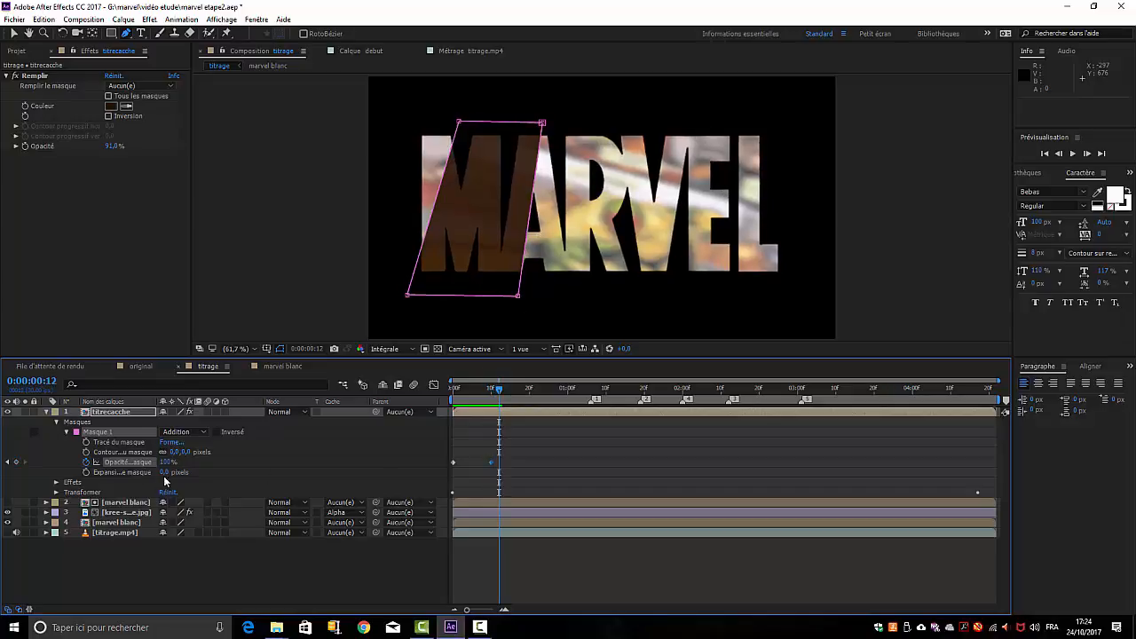
drag(129, 463, 133, 469)
click(165, 462)
text(0)
key(Return)
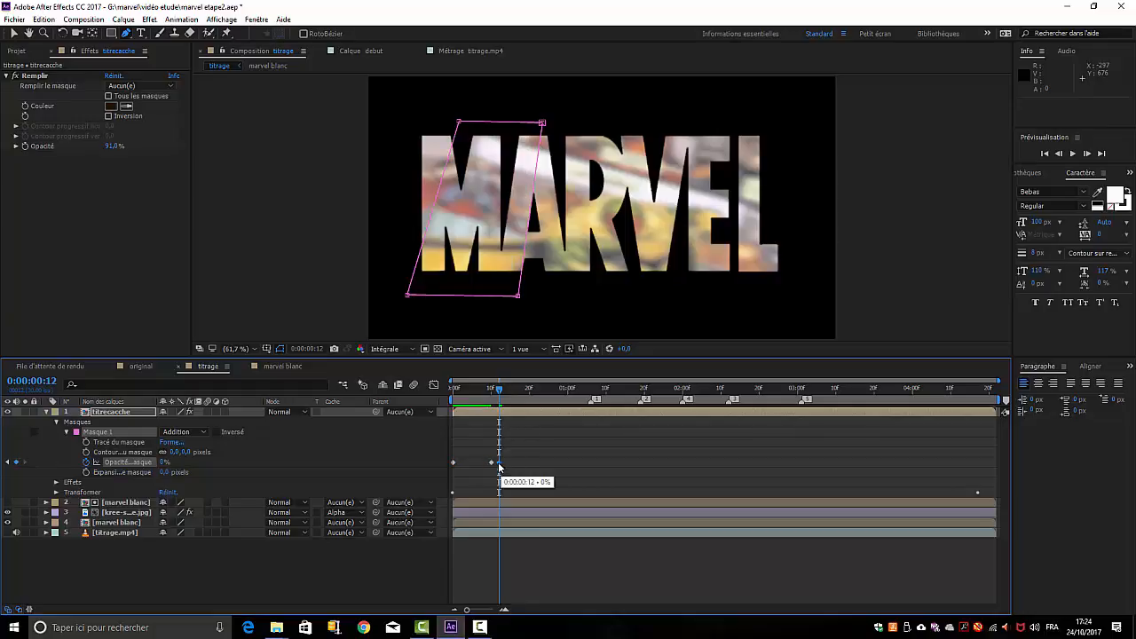
drag(498, 463, 507, 464)
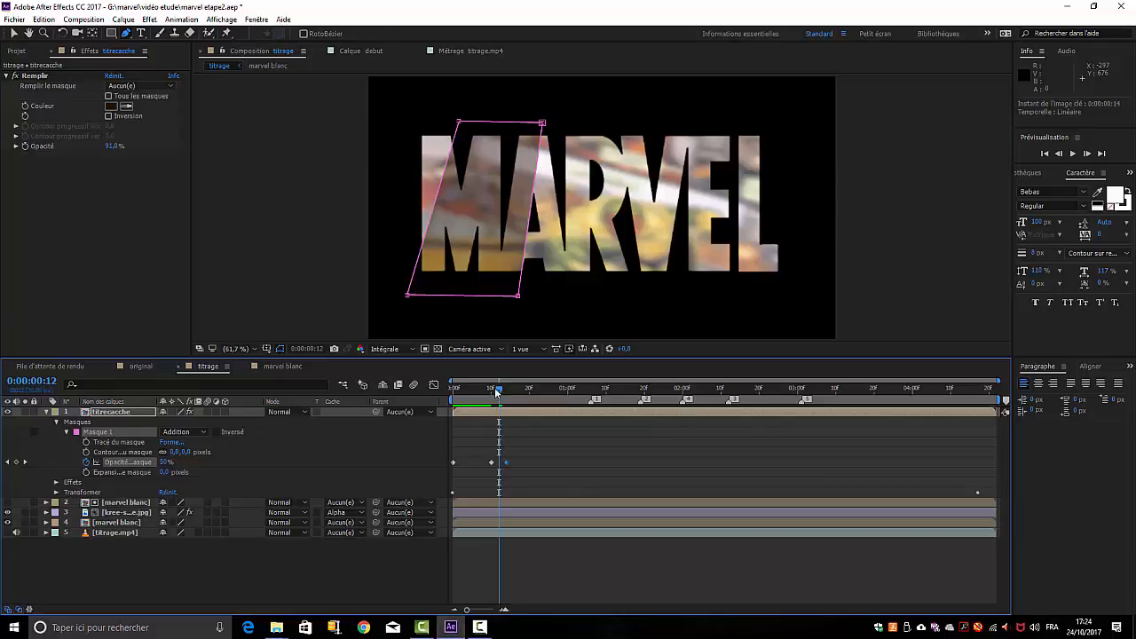
drag(497, 393, 398, 409)
key(space)
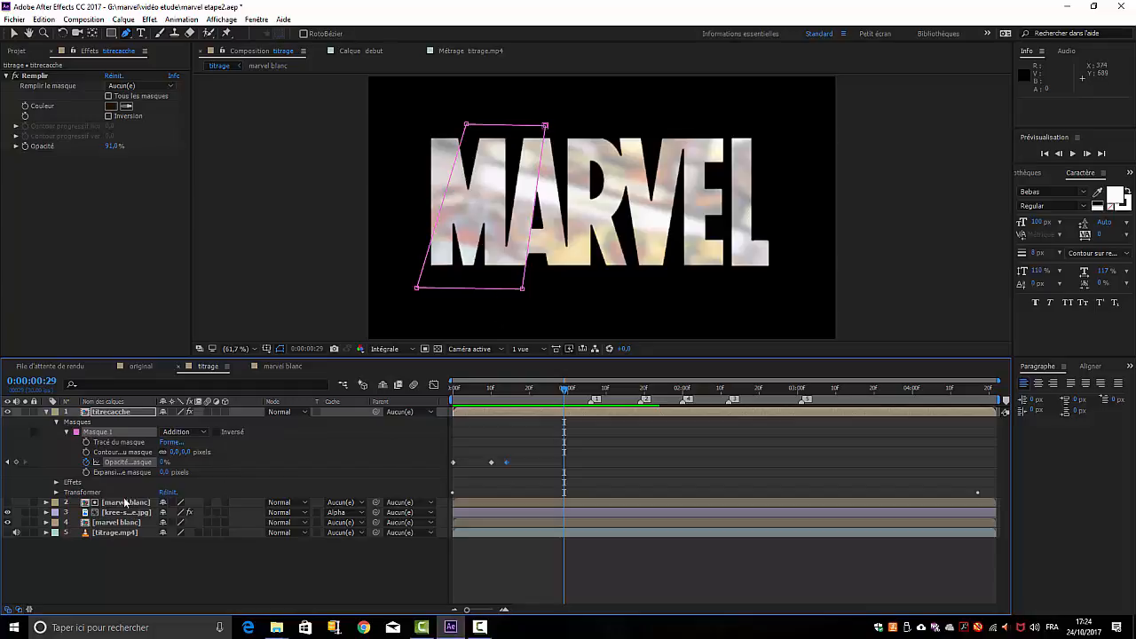
At 0:00:00:00, draw a closed four-point mask on titrecacche around the L and most of the E.
drag(562, 391, 454, 417)
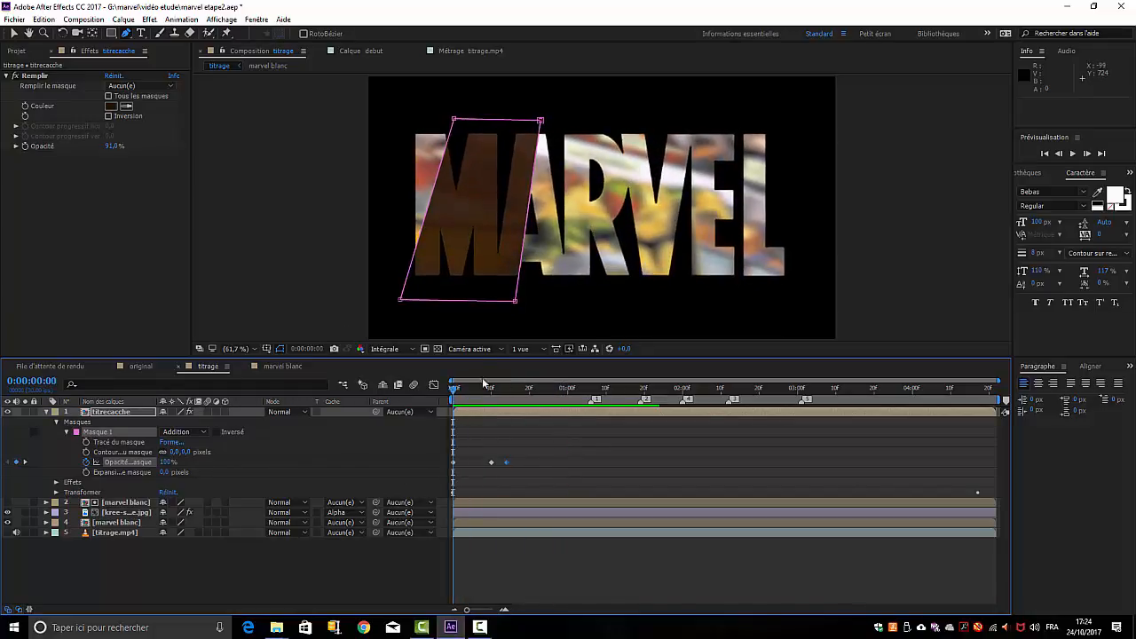
click(708, 98)
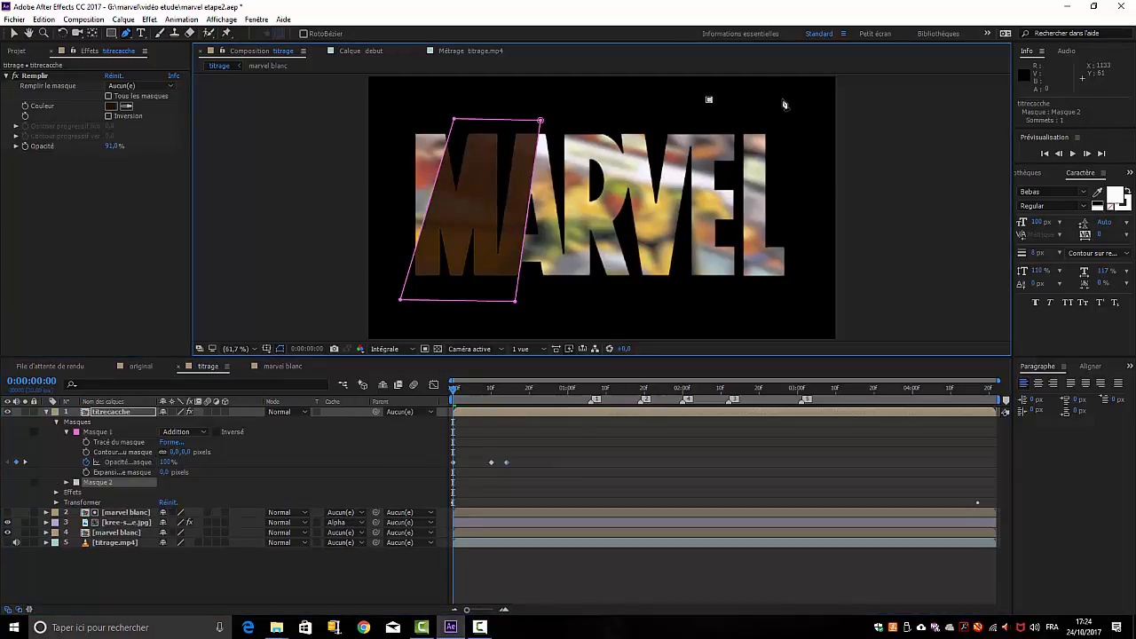
click(781, 99)
click(801, 290)
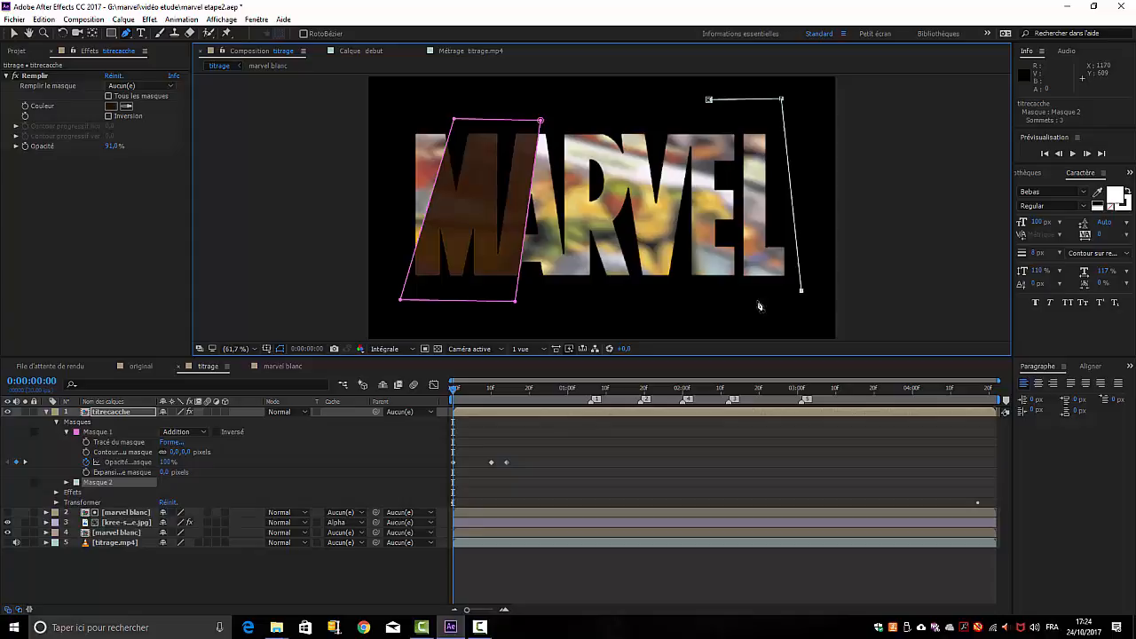
click(704, 297)
click(709, 100)
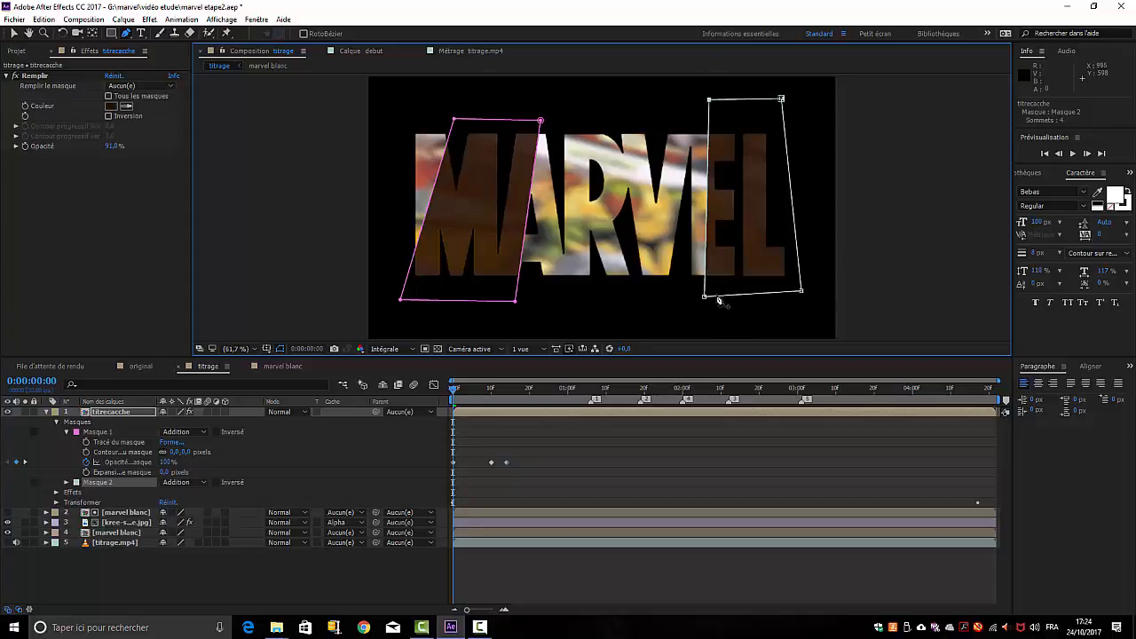
drag(705, 299, 702, 288)
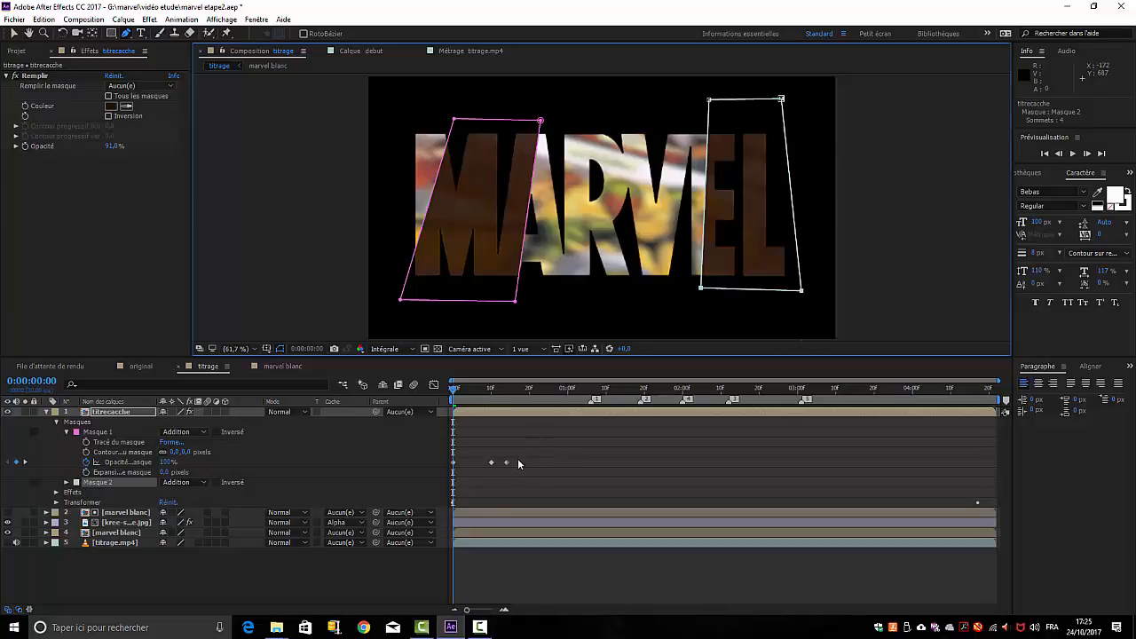
Copy the three opacity keyframes of Masque 1 onto Masque 2 at 0:00:00:00 and preview the result.
drag(518, 458, 445, 475)
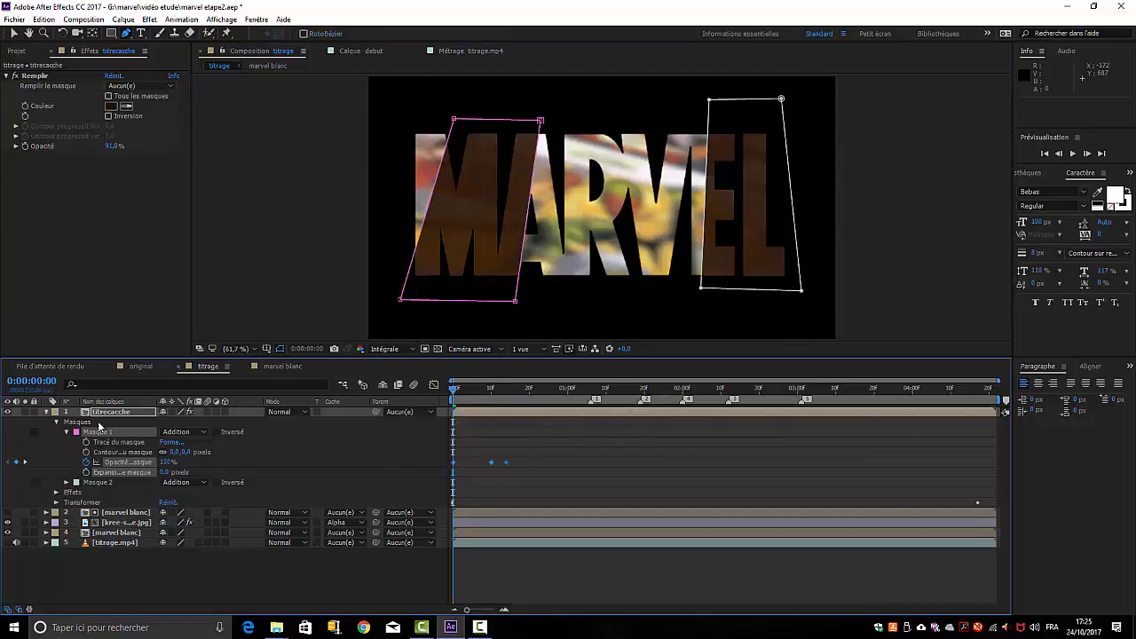
click(43, 19)
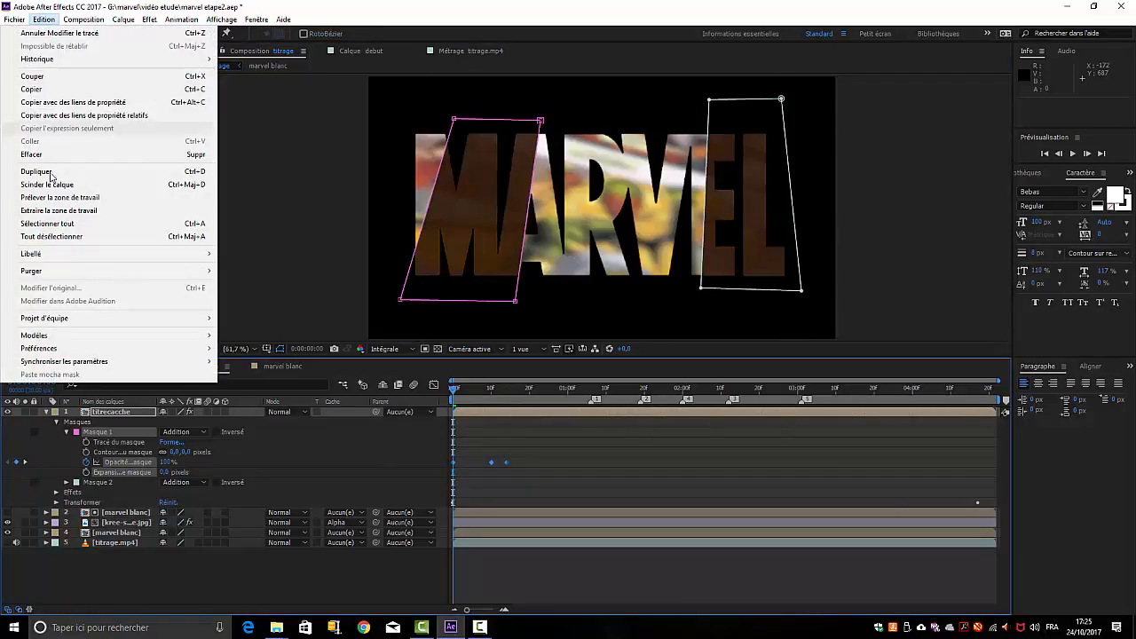
click(73, 103)
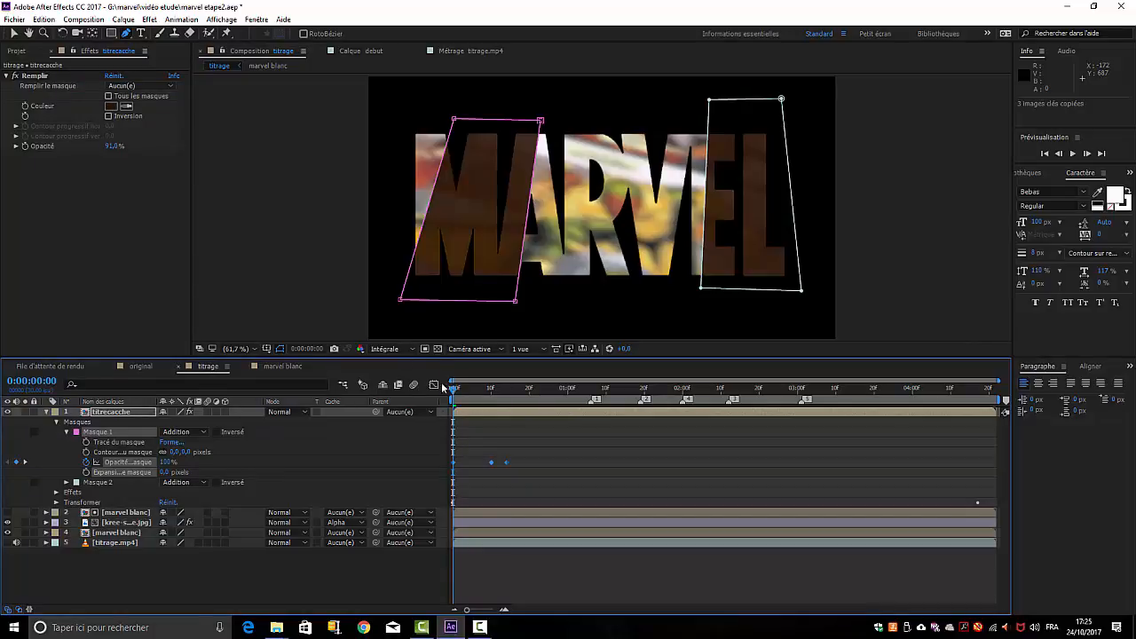
click(100, 484)
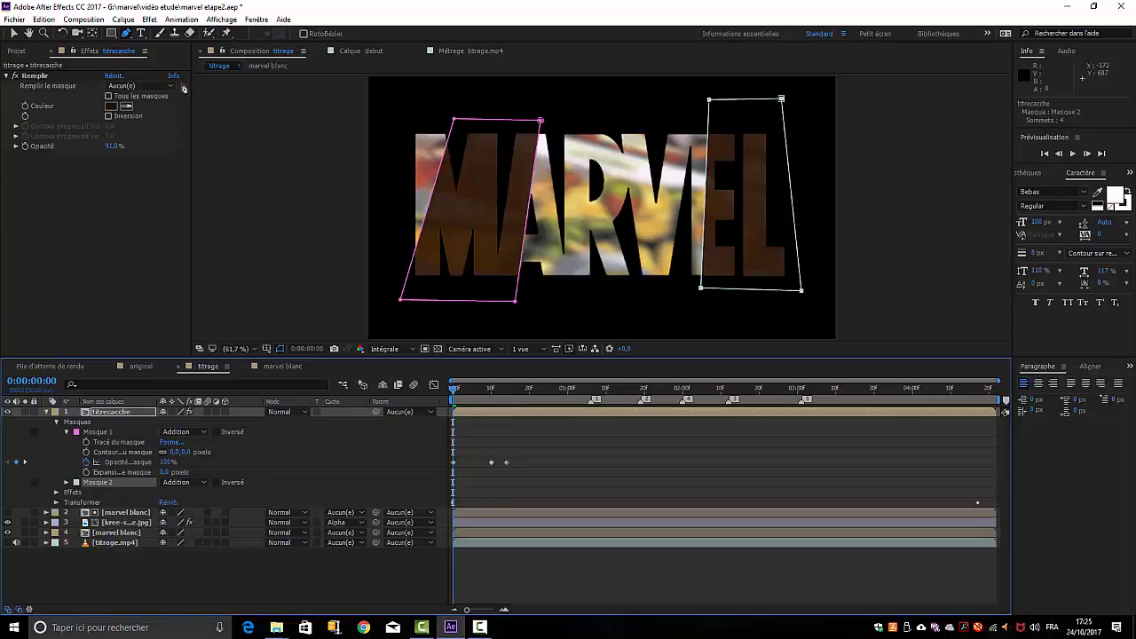
click(43, 19)
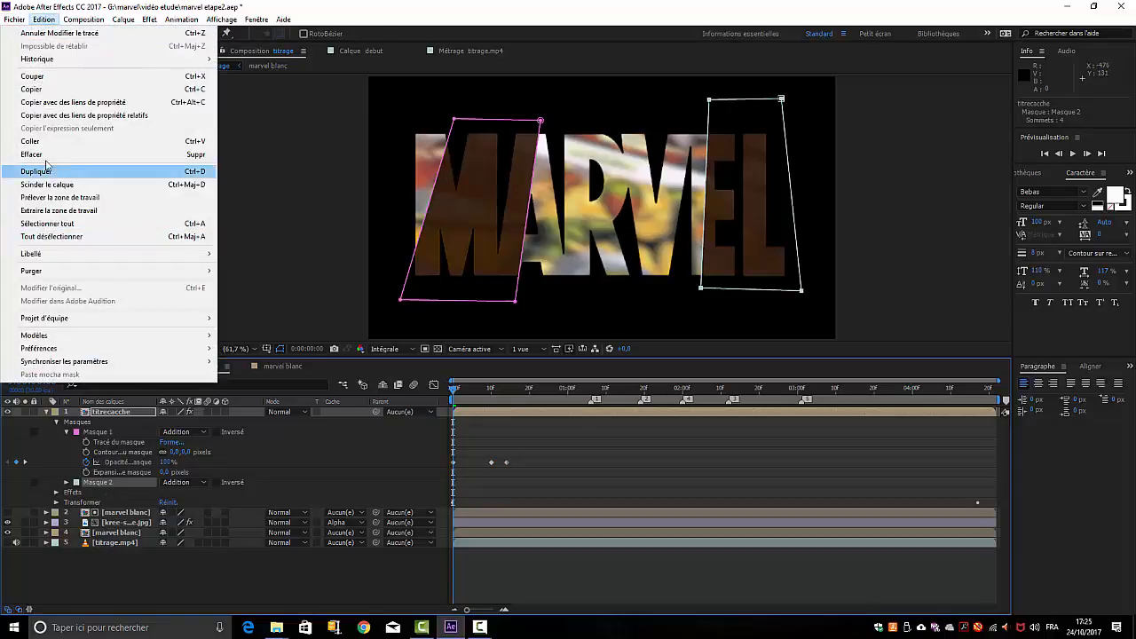
click(53, 142)
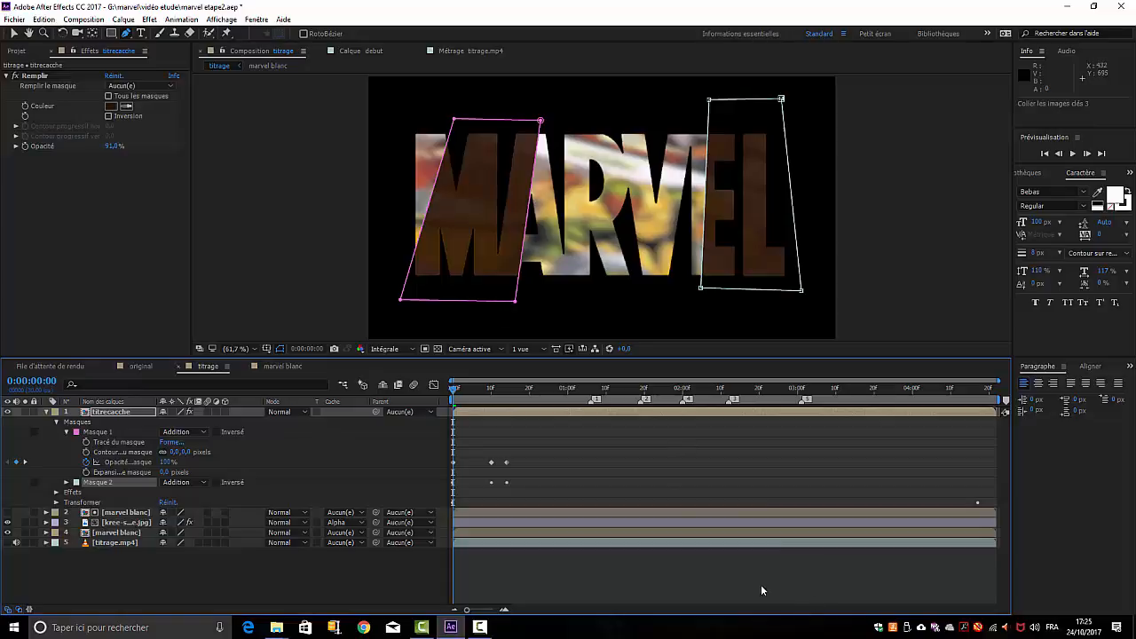
key(space)
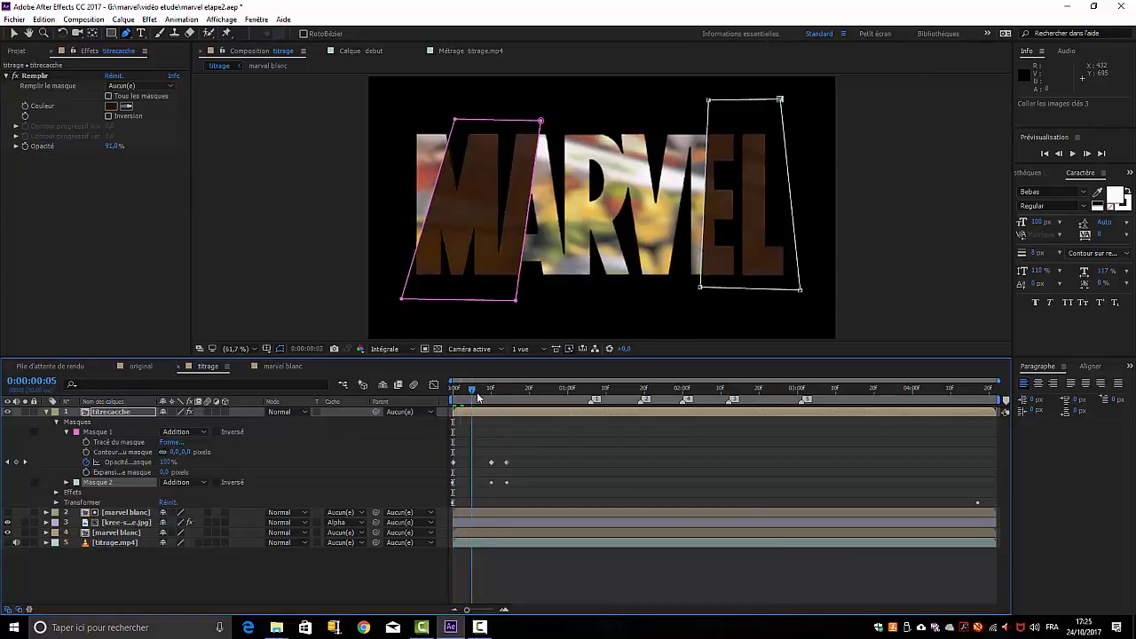
key(space)
At 0:00:00:22, draw a closed four-point mask on titrecacche around the R and part of the V.
drag(453, 389, 537, 401)
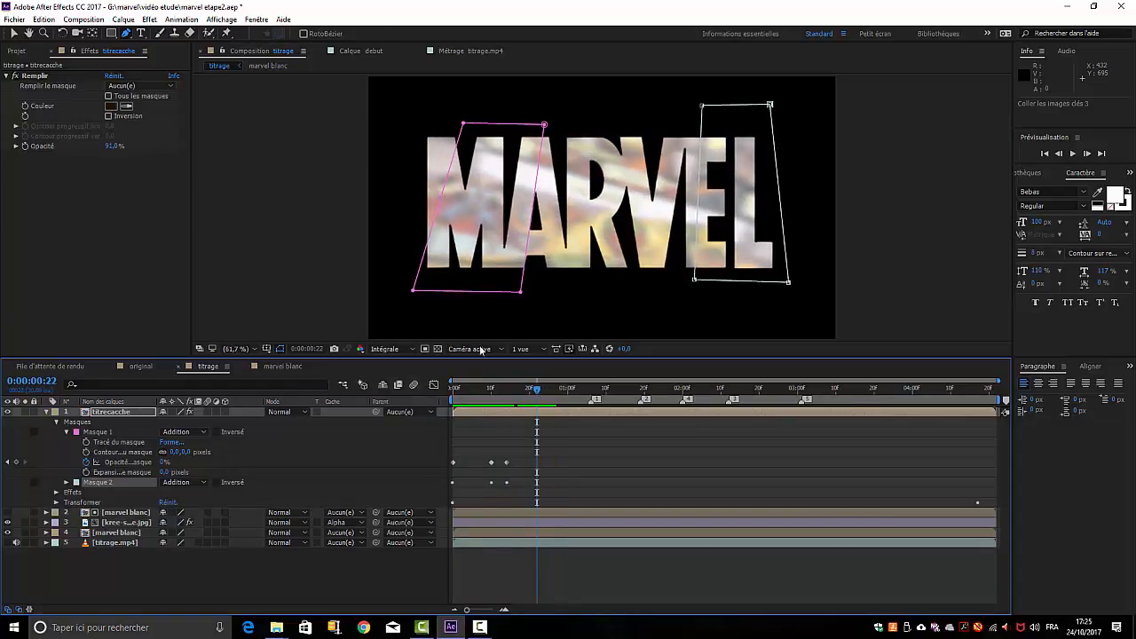
click(564, 118)
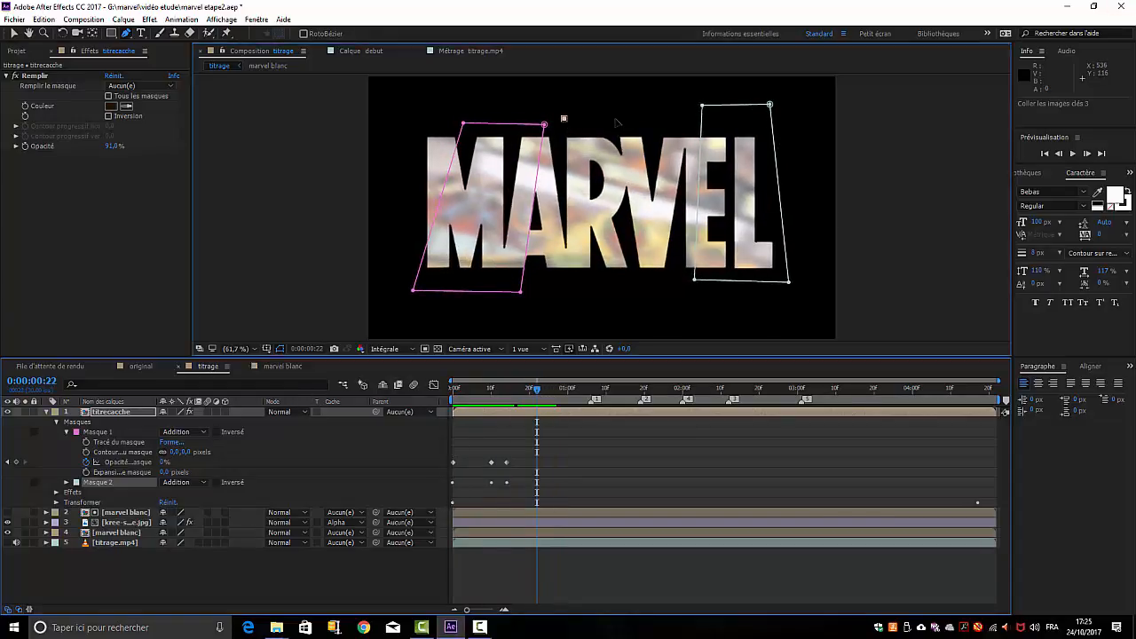
click(680, 113)
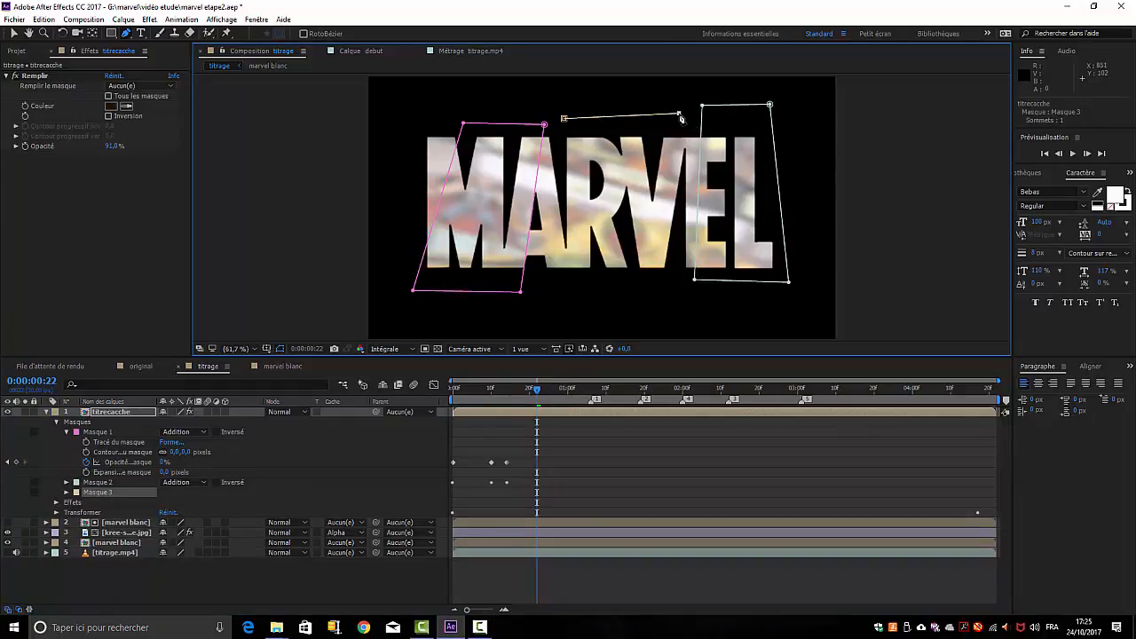
click(641, 293)
click(606, 297)
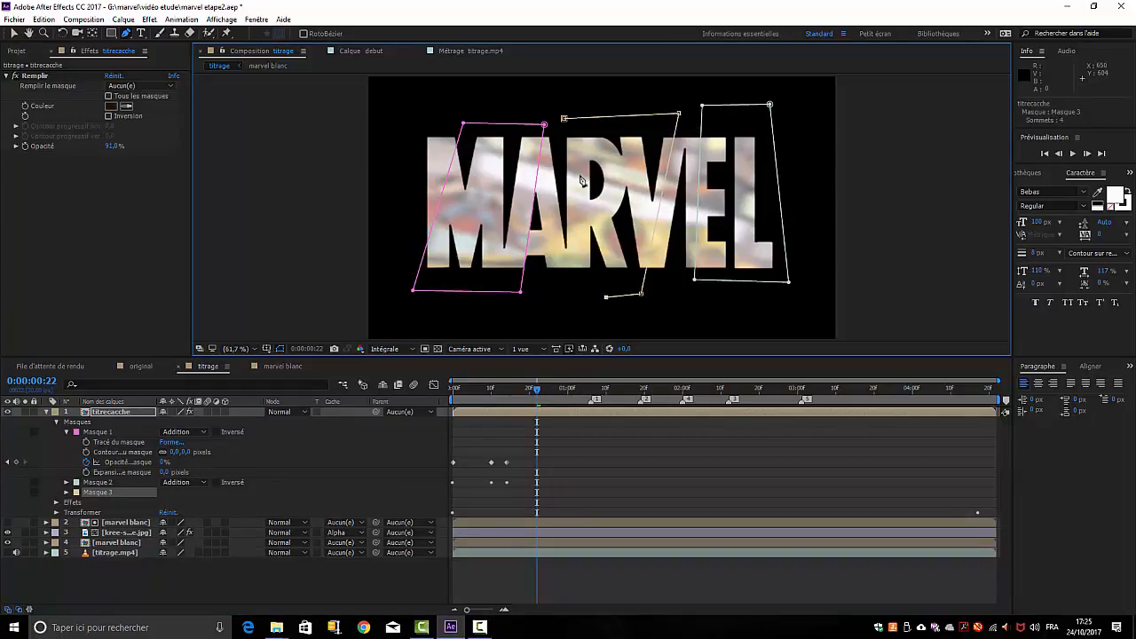
click(563, 119)
drag(605, 298, 573, 270)
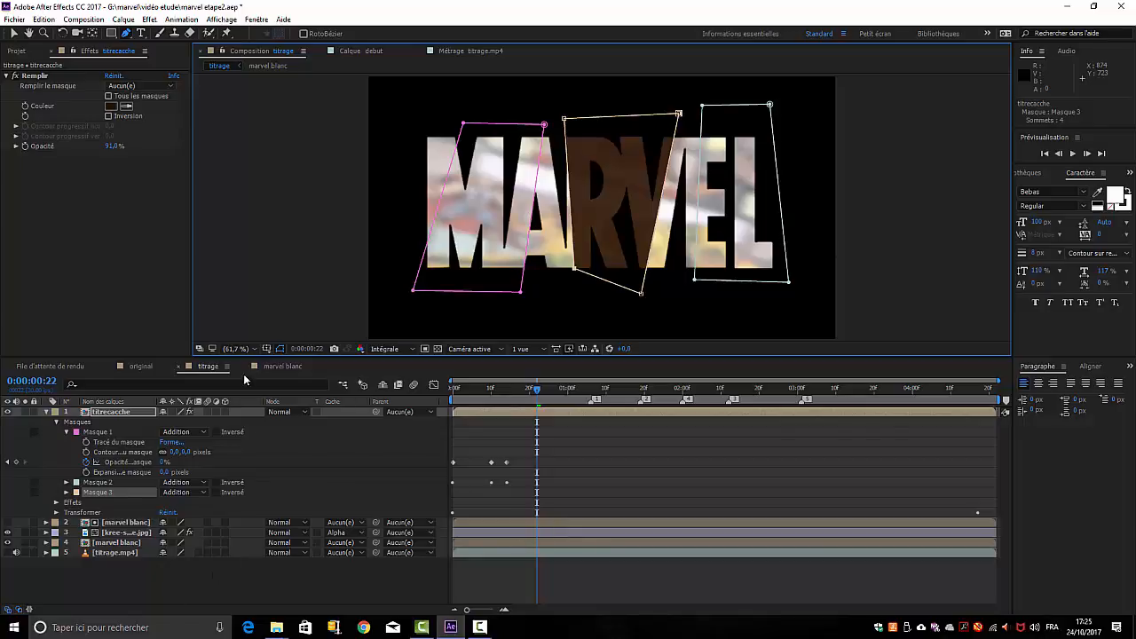
Paste the copied opacity keyframes onto Masque 3 at 0:00:00:22 and return to the start of the composition.
click(42, 18)
click(36, 142)
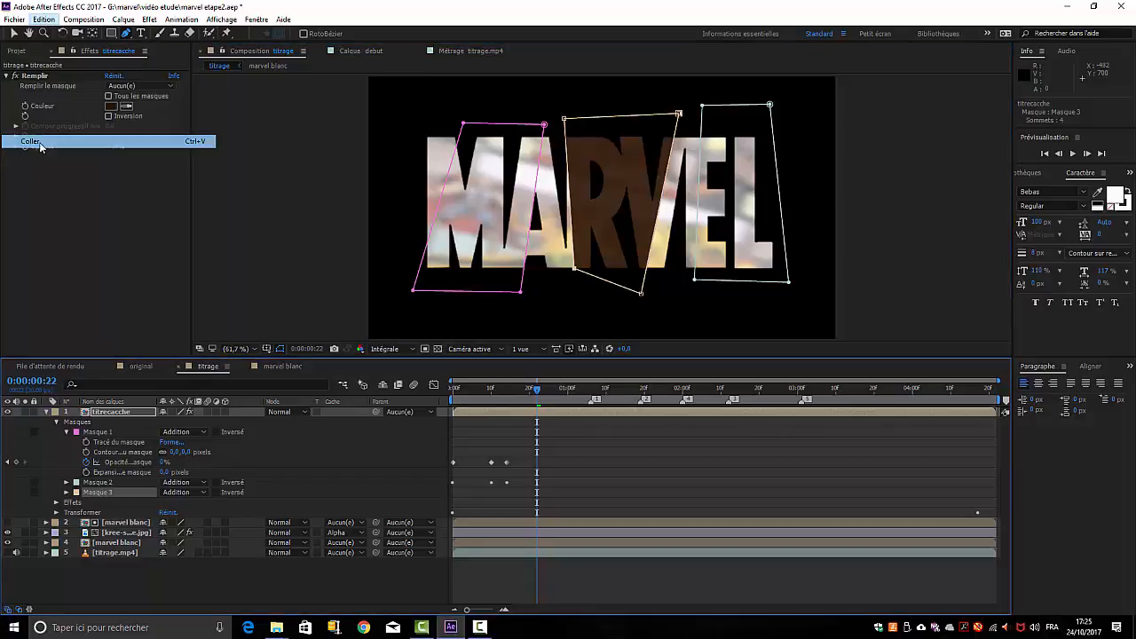
drag(537, 395, 453, 413)
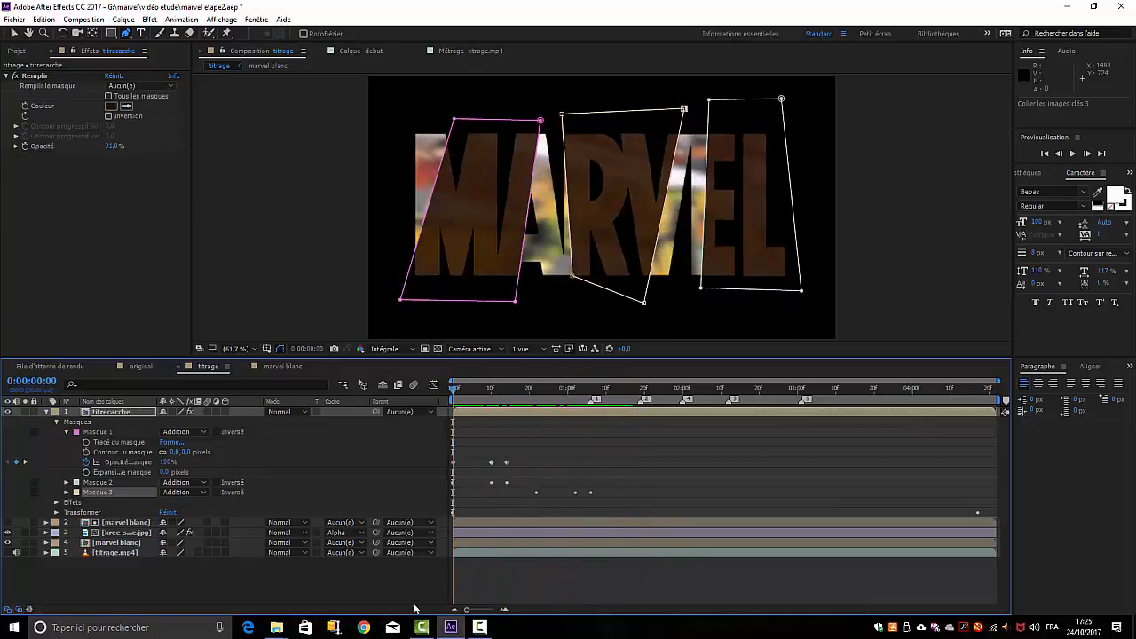
Collapse the titrecacche layer's properties and play the titrage composition to check the mask fades.
click(46, 413)
click(121, 493)
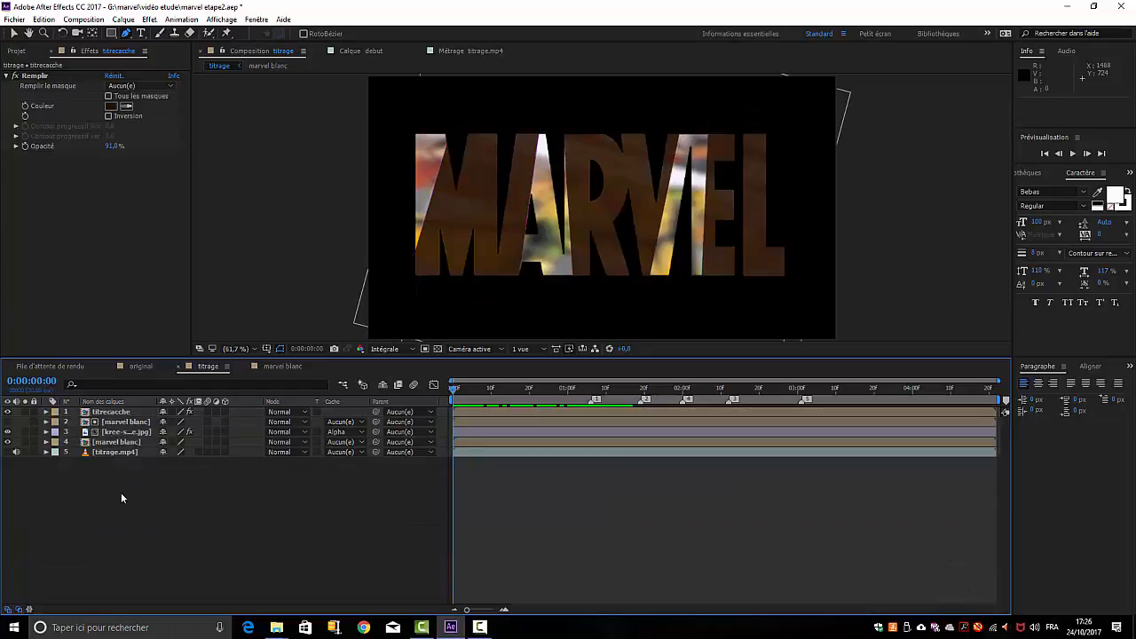
key(space)
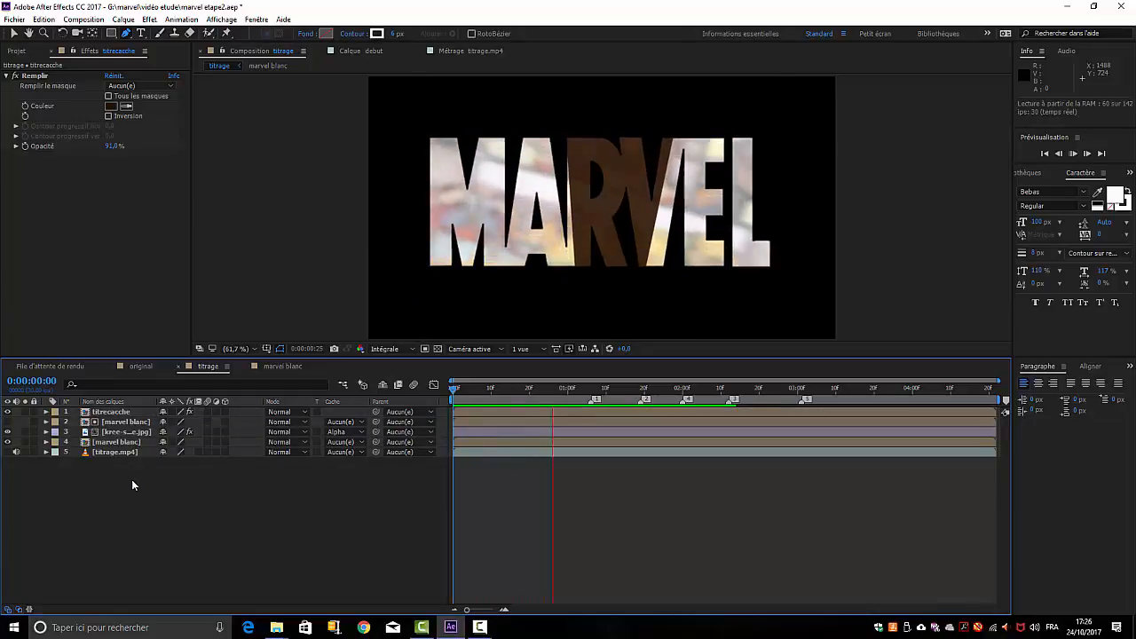
key(space)
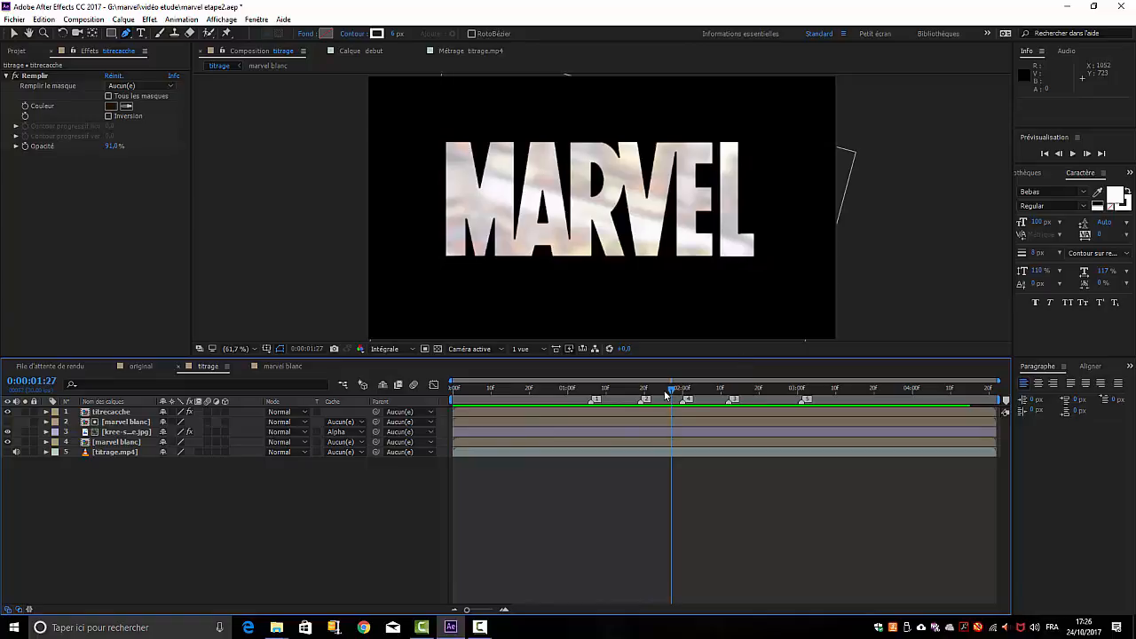
Trim the end of the kree-skrull comic page layer at 0:00:01:06 in the titrage composition and return near its start.
drag(677, 391, 611, 399)
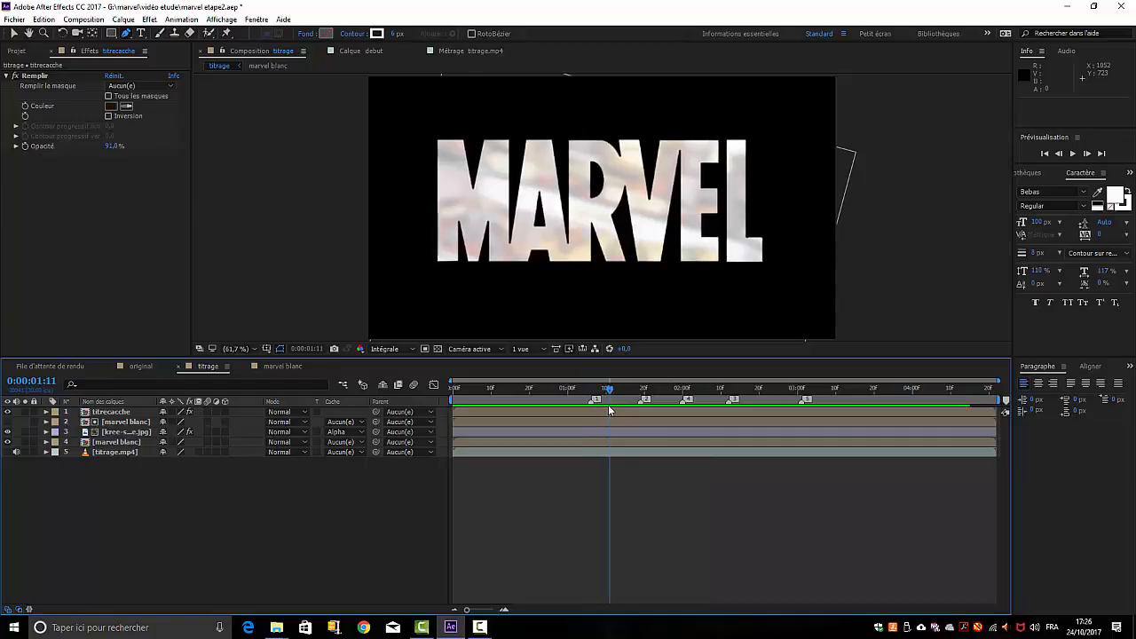
drag(609, 409, 592, 388)
click(630, 415)
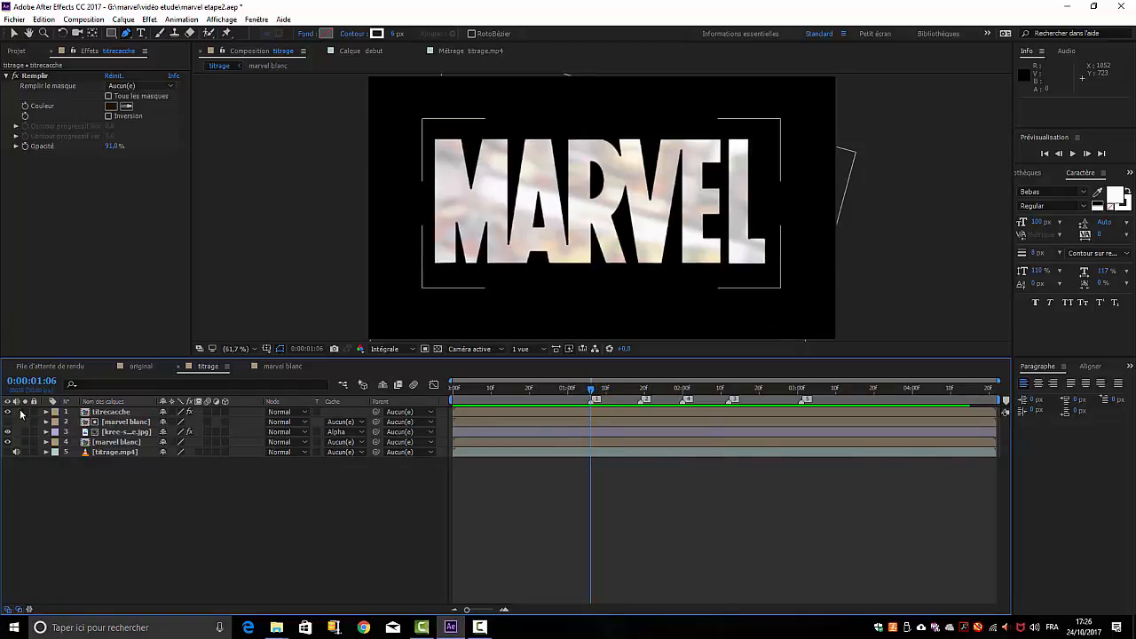
click(107, 433)
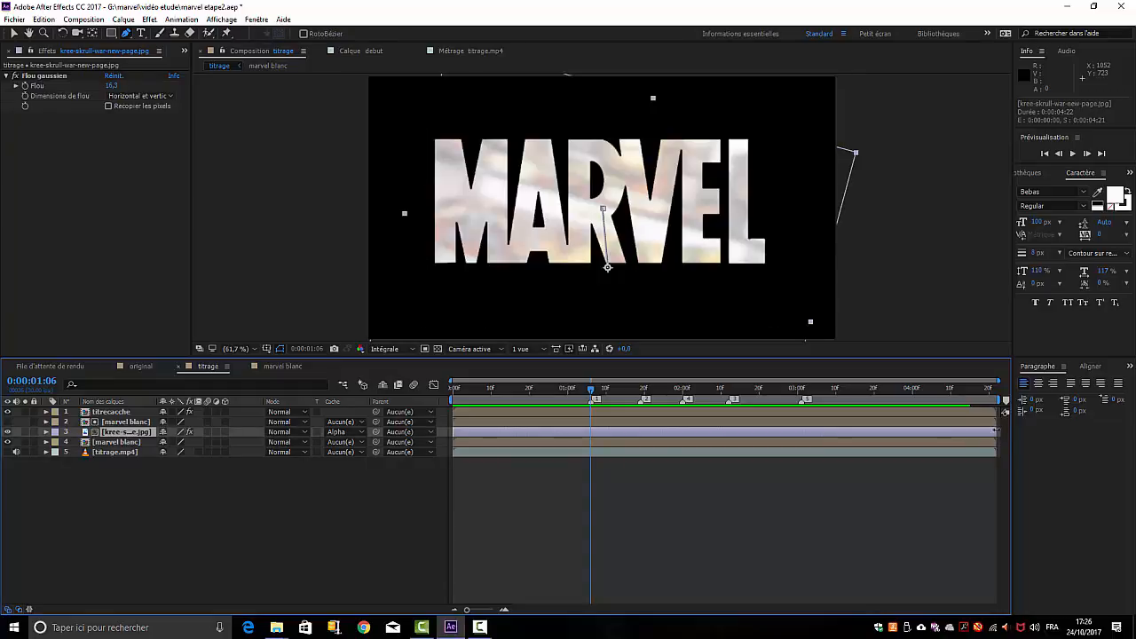
drag(996, 432, 589, 431)
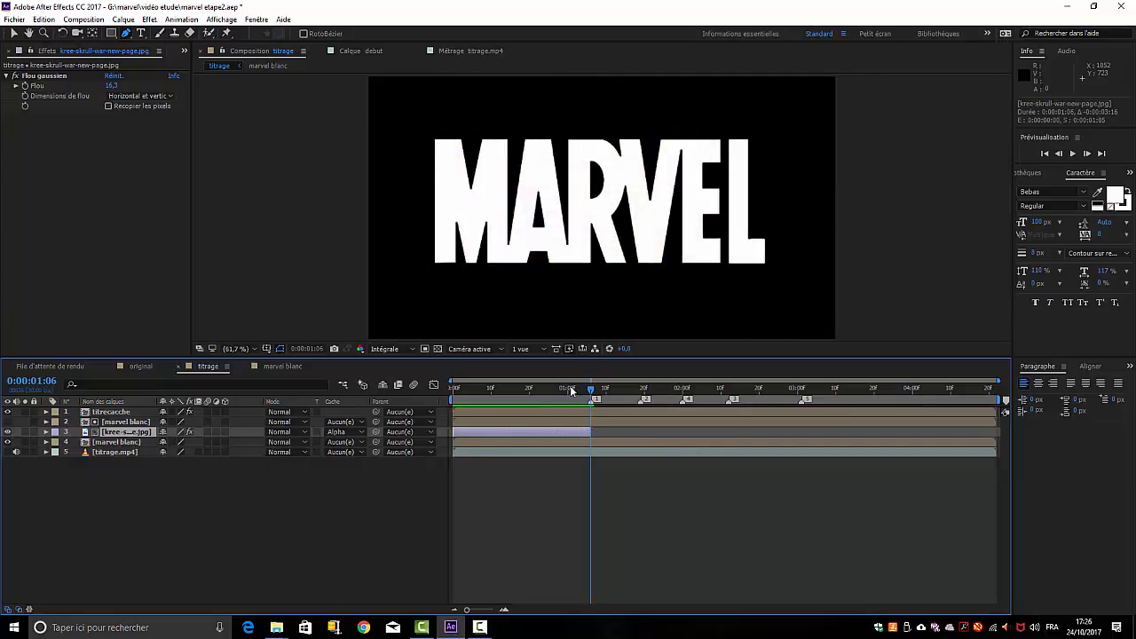
drag(593, 391, 460, 391)
Insert the titrage composition into the original composition's timeline, between the fin and debut layers.
click(131, 368)
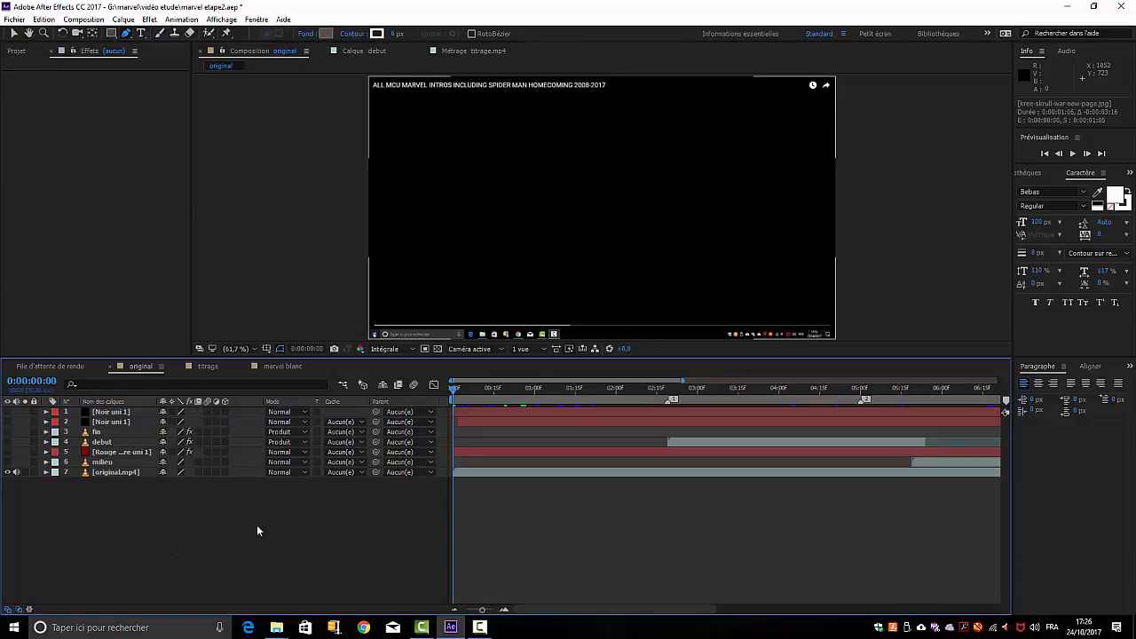
click(13, 51)
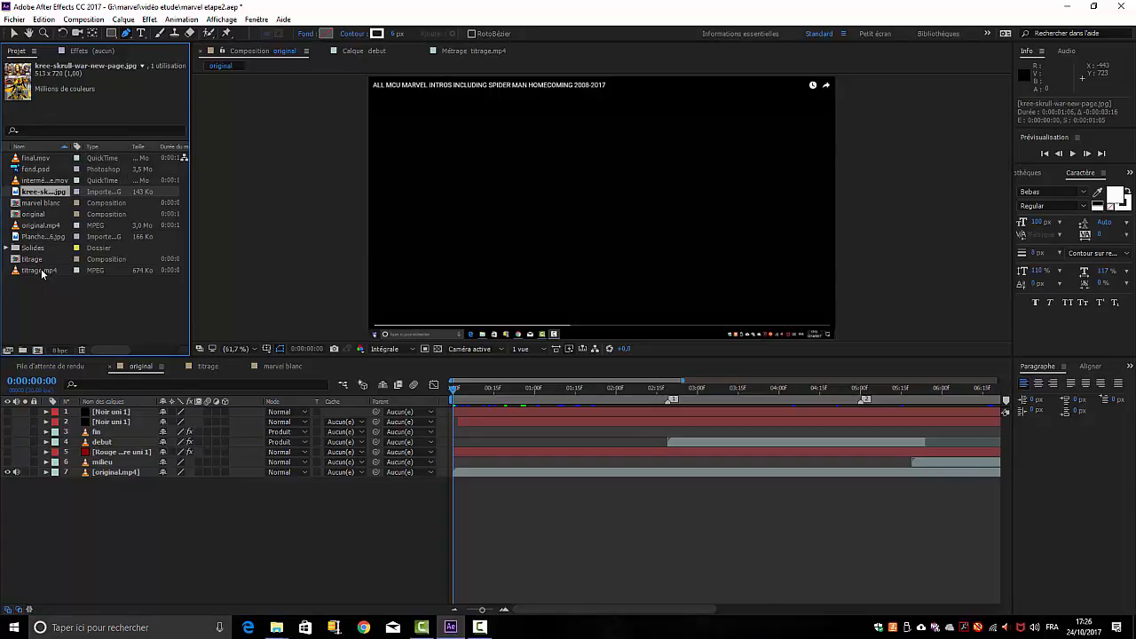
drag(41, 271, 49, 310)
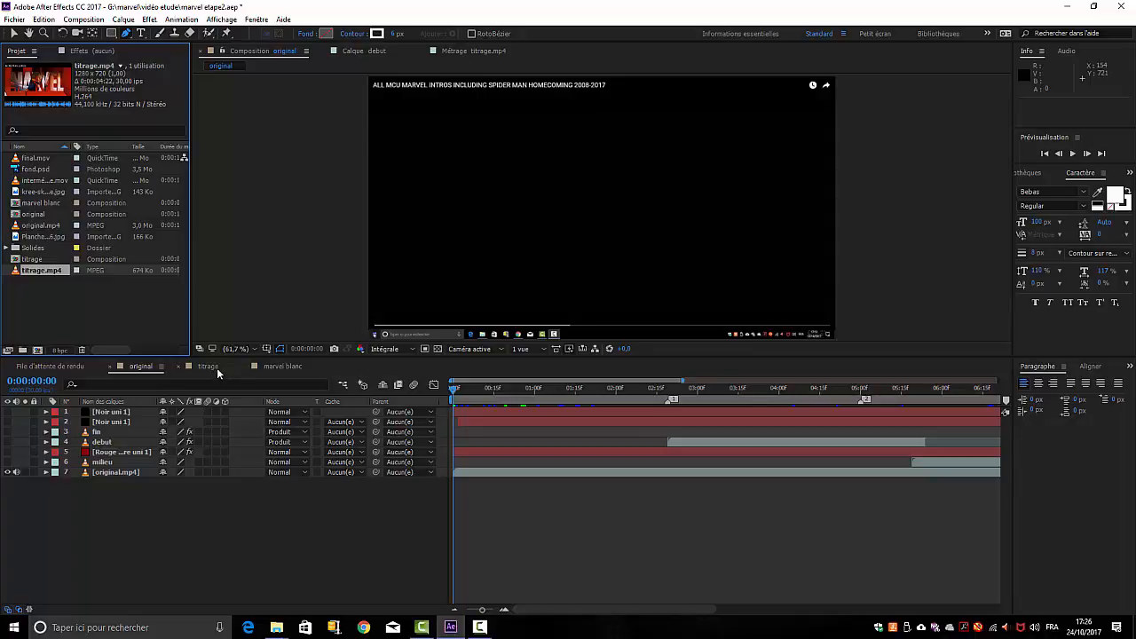
click(216, 368)
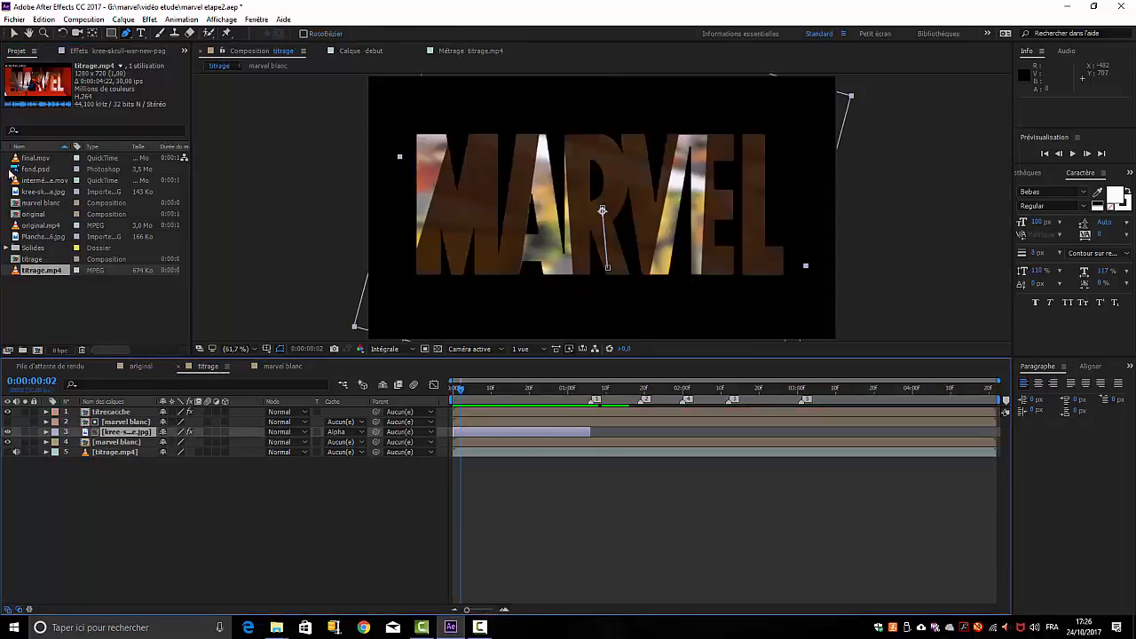
drag(31, 259, 85, 403)
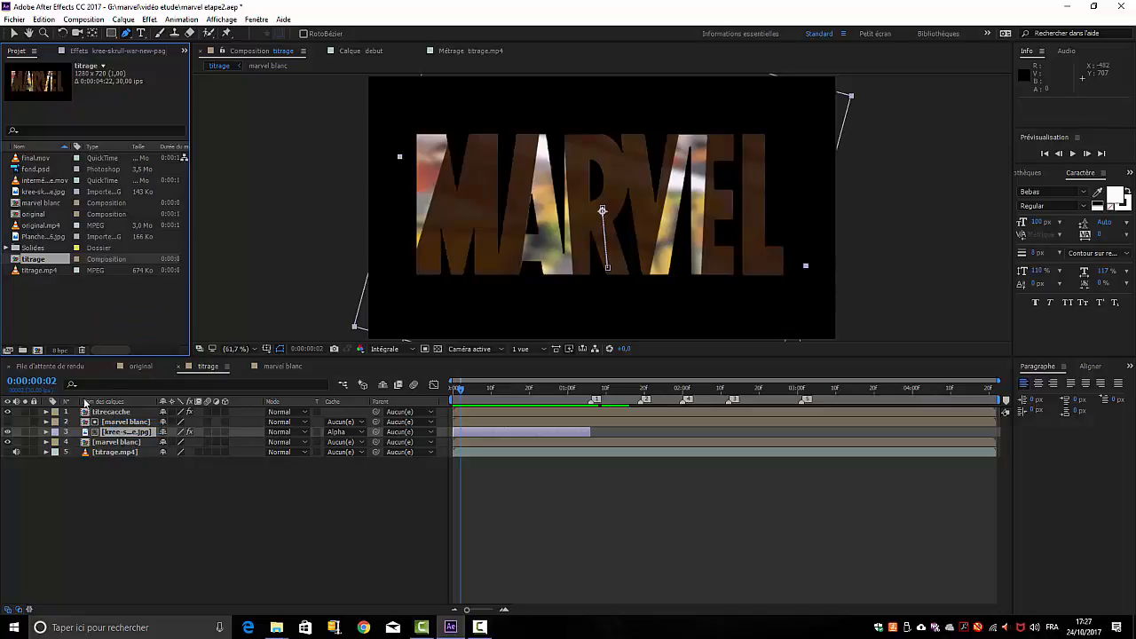
click(141, 368)
drag(31, 260, 142, 439)
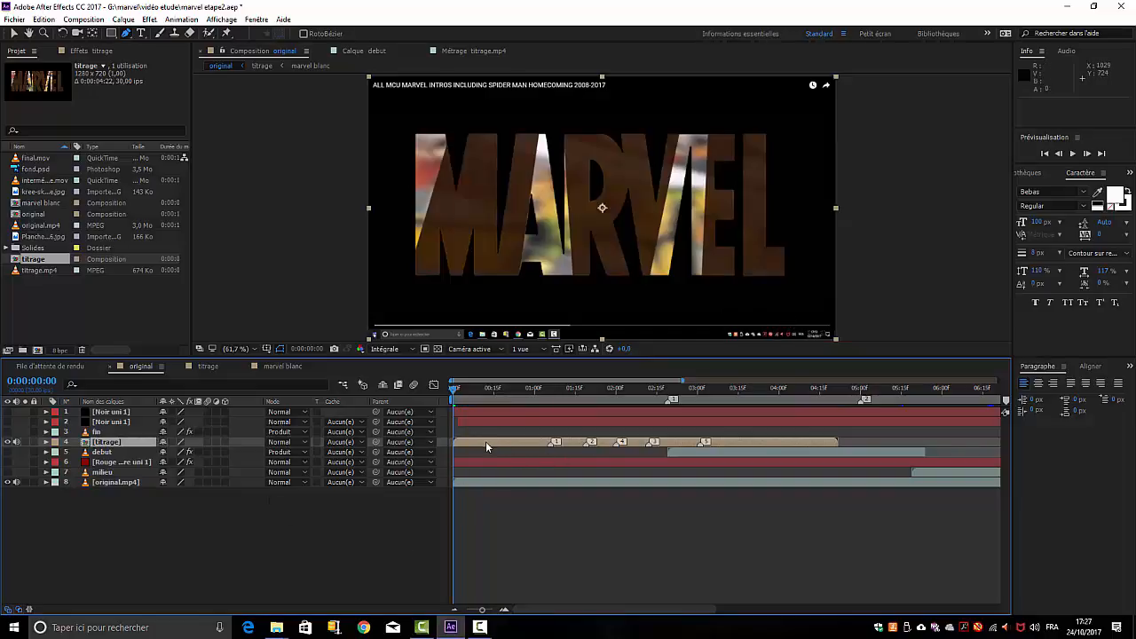
Slide the titrage layer along the original composition's timeline so that it starts at 0:00:10:10.
drag(486, 442, 576, 438)
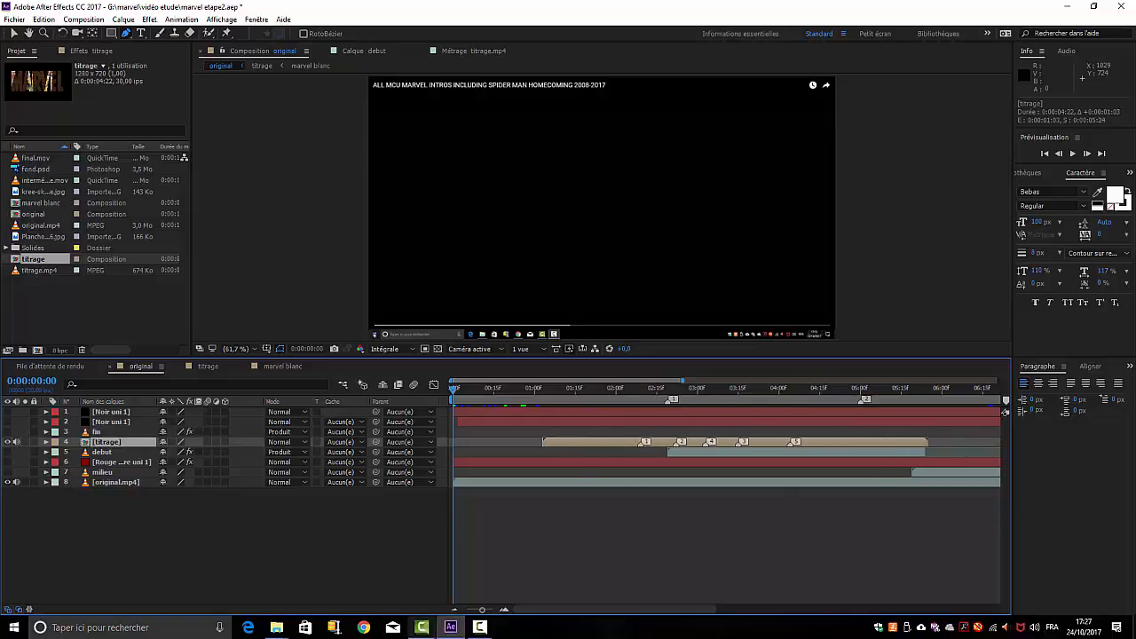
drag(482, 611, 426, 613)
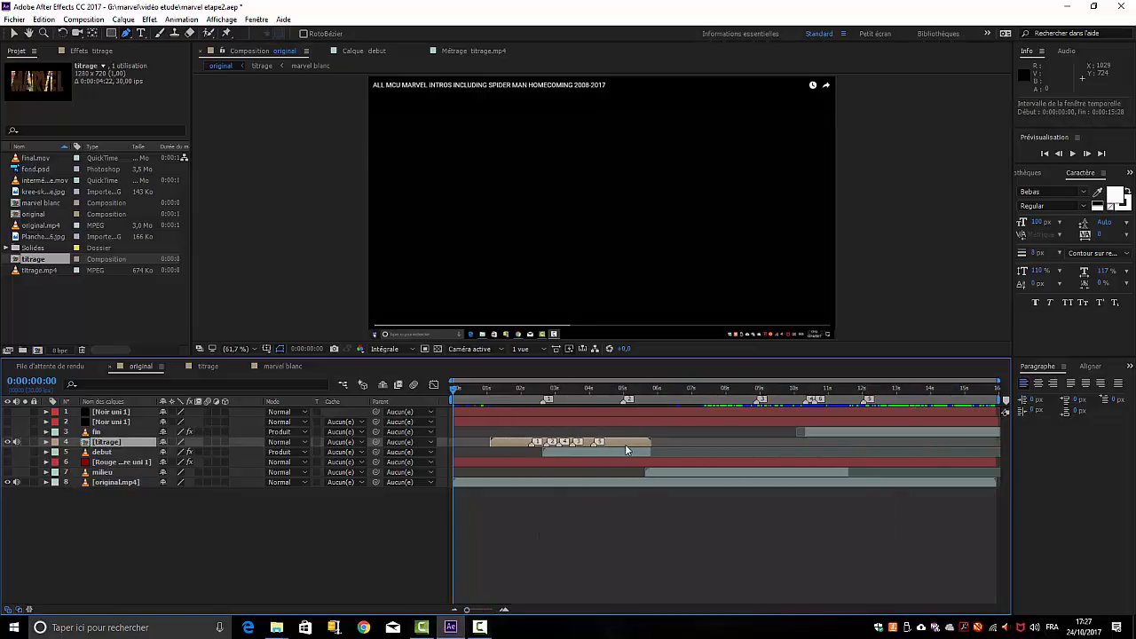
drag(625, 444, 929, 441)
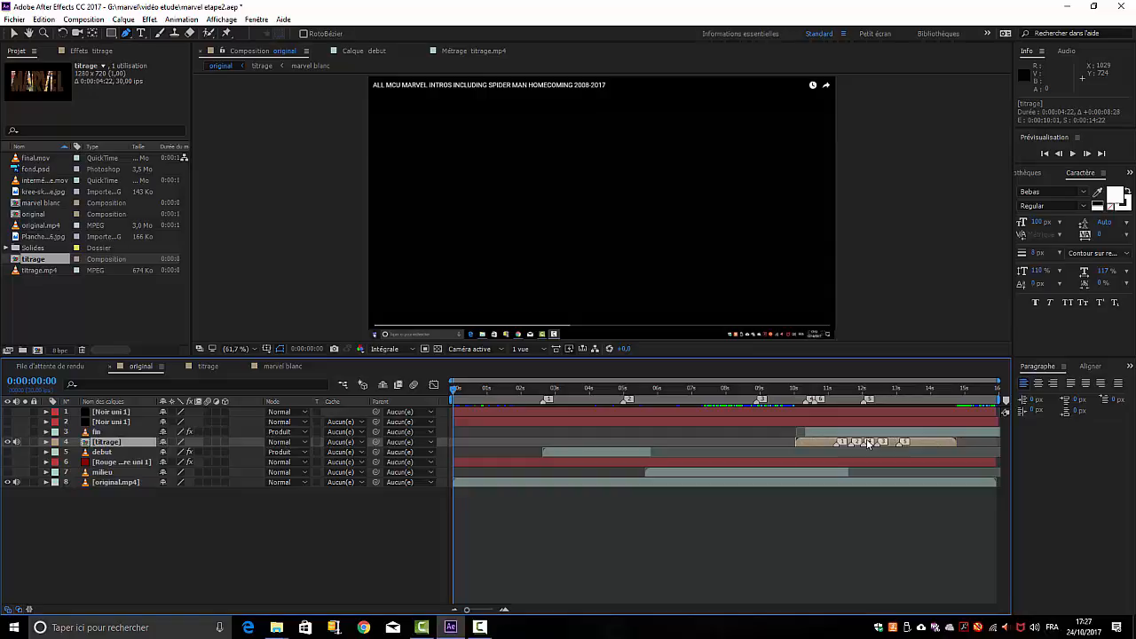
mouse_move(804, 441)
mouse_down()
mouse_move(907, 449)
mouse_move(817, 449)
mouse_up()
drag(815, 440, 815, 441)
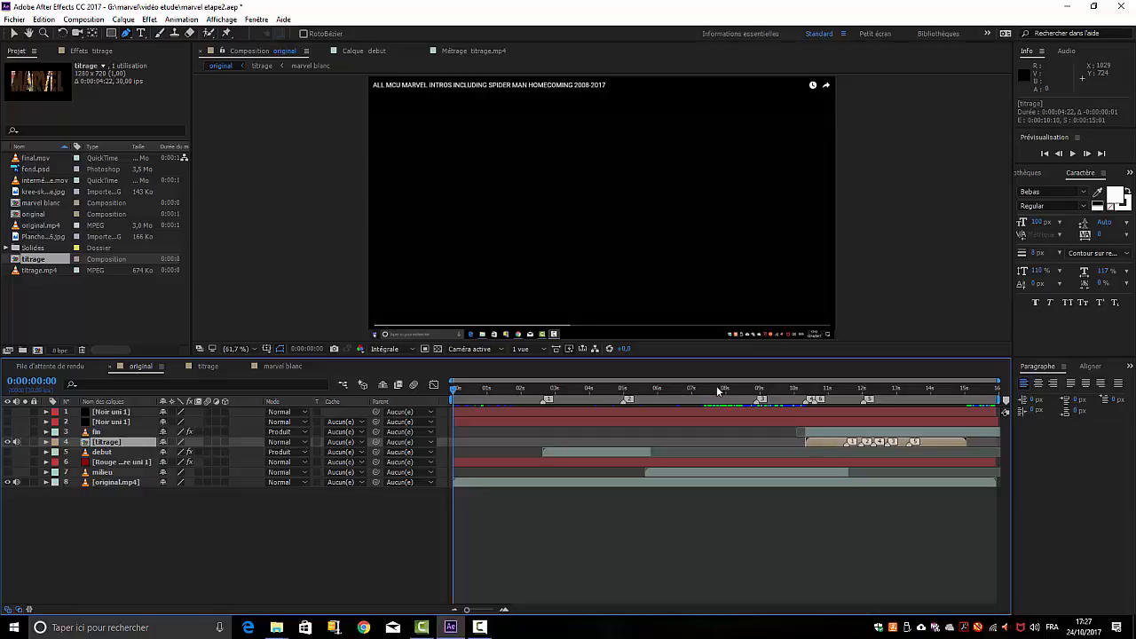
Show the two Noir uni 1 bars, debut, red solid and milieu layers, and realign the upper bar with the composition's start.
click(8, 412)
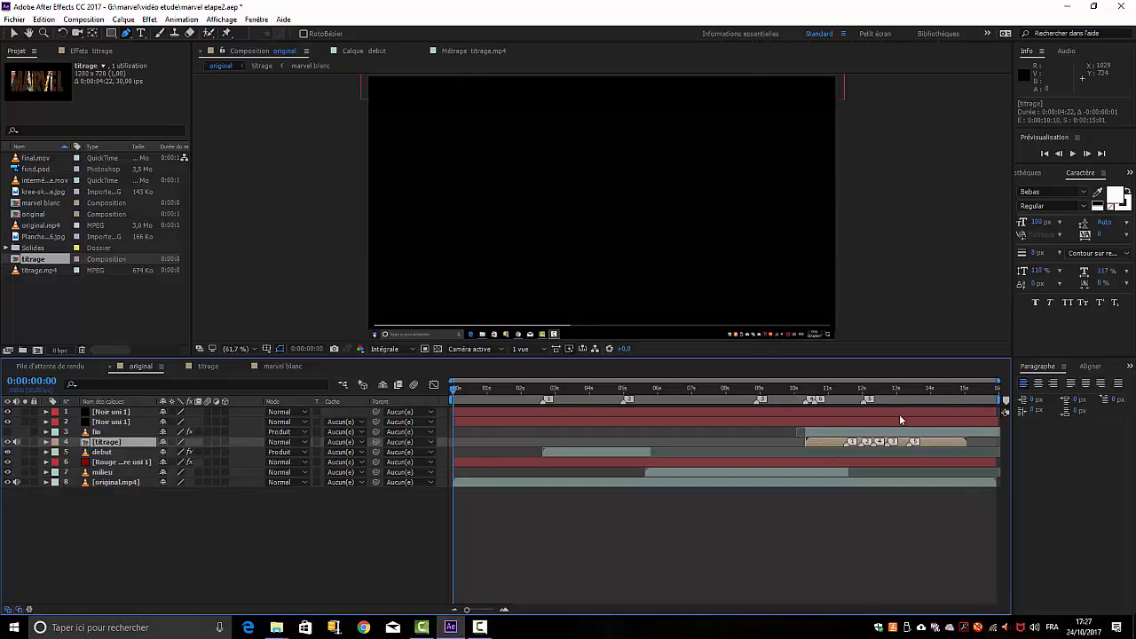
drag(456, 394, 857, 415)
key(ctrl+z)
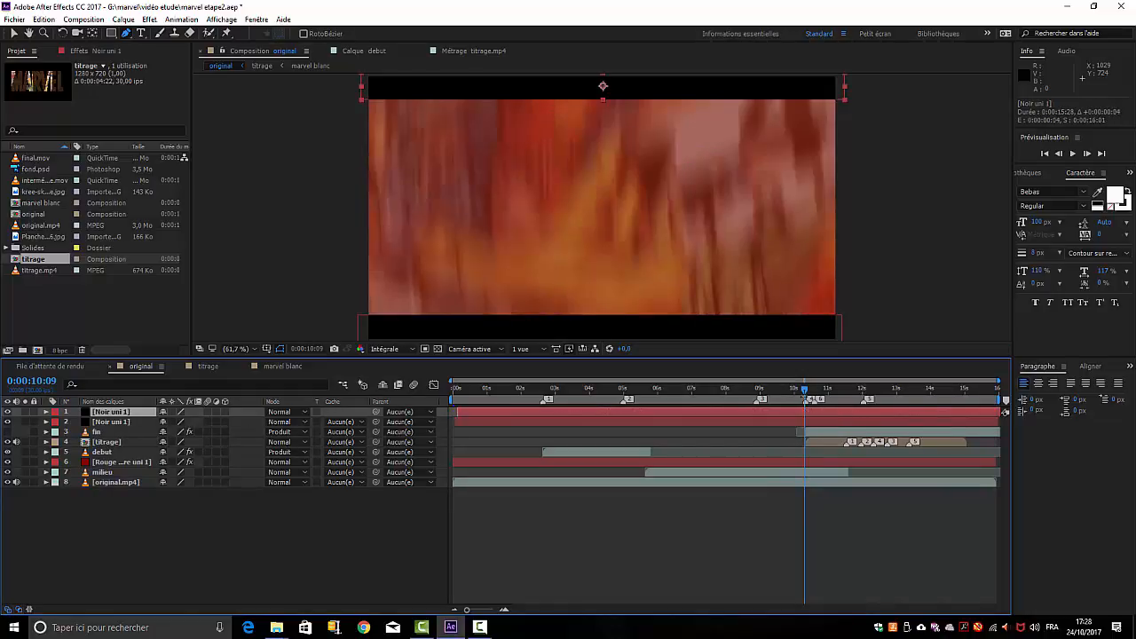
drag(537, 409, 530, 410)
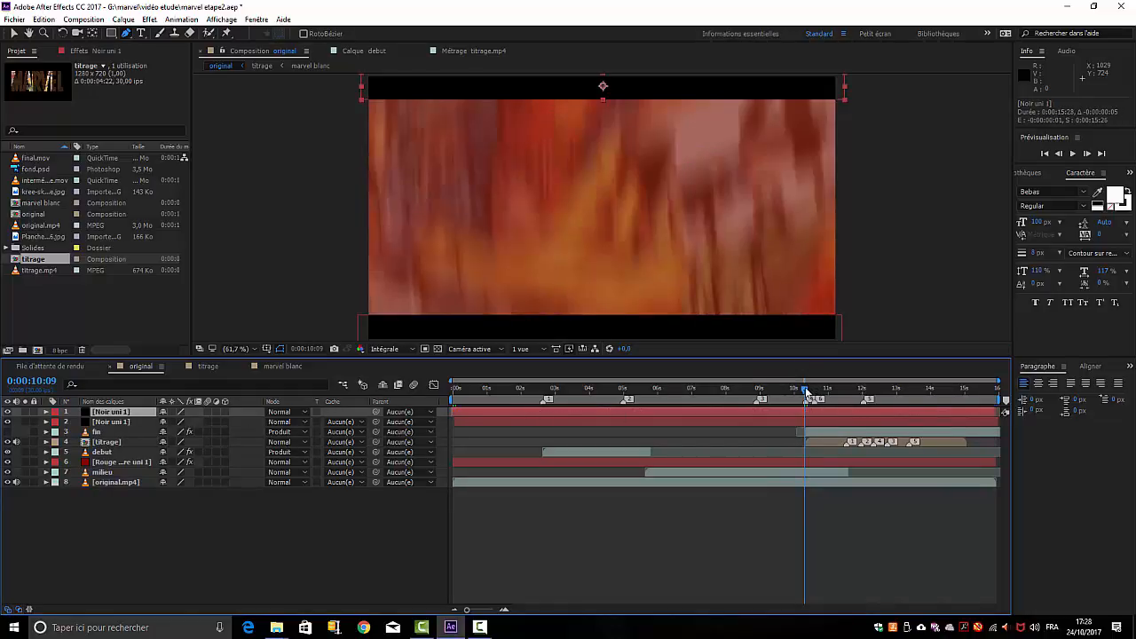
At 0:00:11:29, hide the original.mp4 layer and move the titrage layer above fin in the stack.
drag(806, 391, 862, 391)
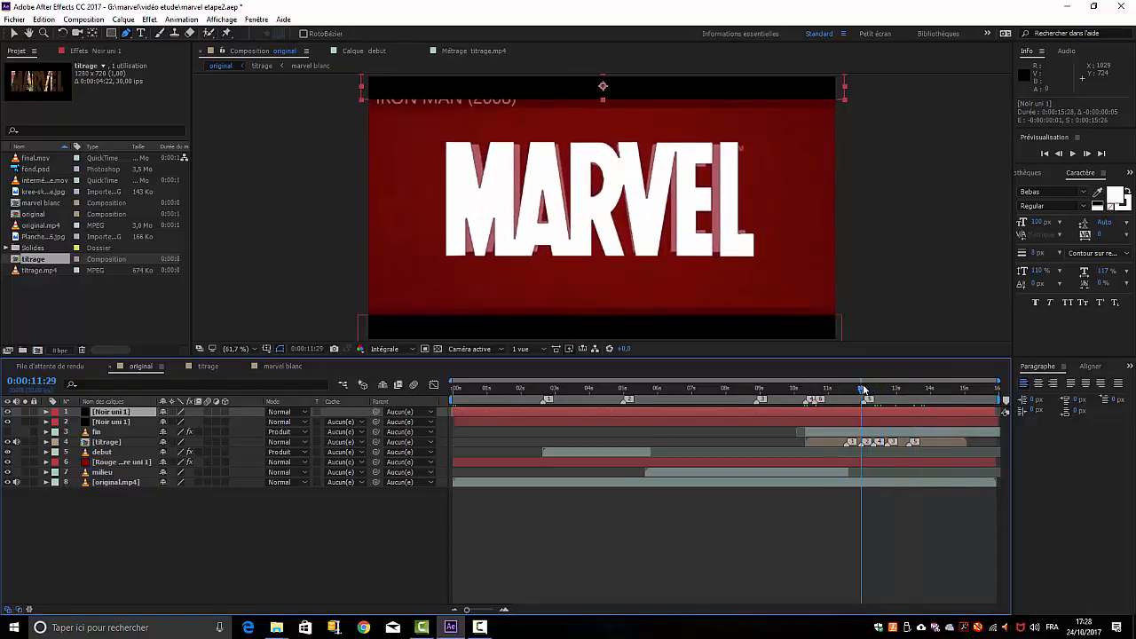
click(8, 482)
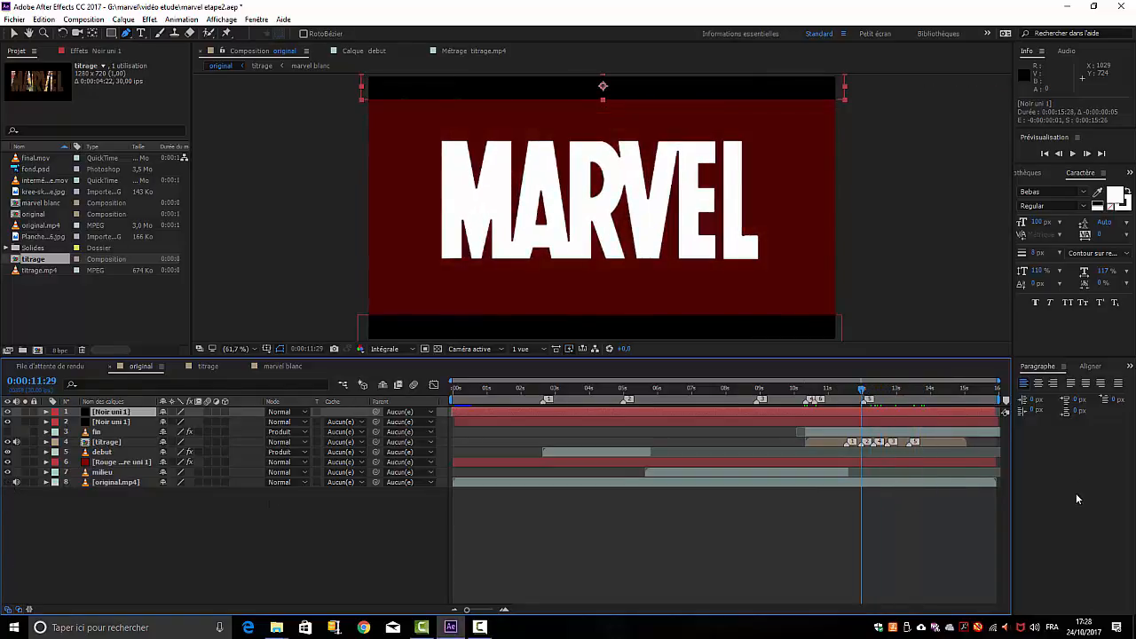
click(938, 441)
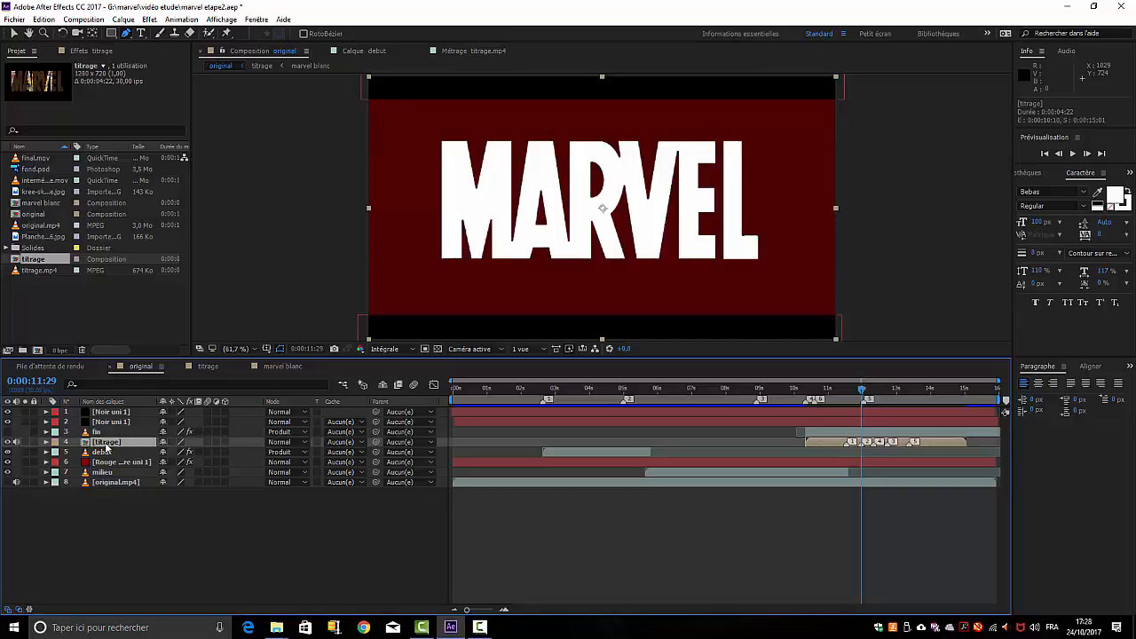
drag(104, 444, 112, 433)
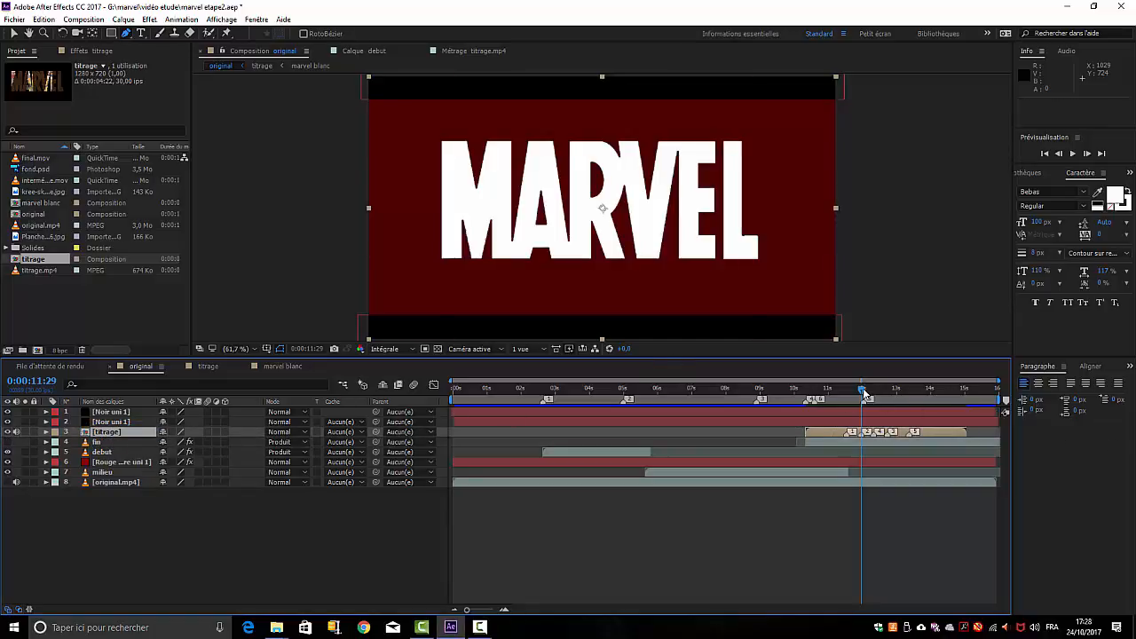
Step through the frames to 0:00:10:01 and shift the titrage layer one frame earlier to start at 0:00:10:09.
drag(863, 393, 796, 410)
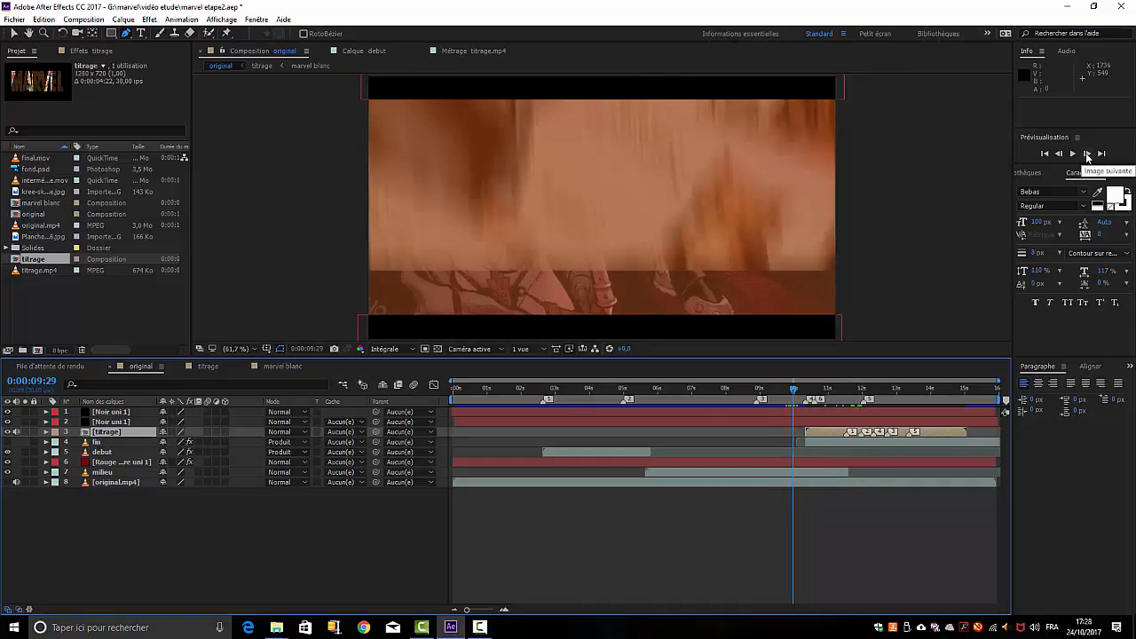
click(1088, 154)
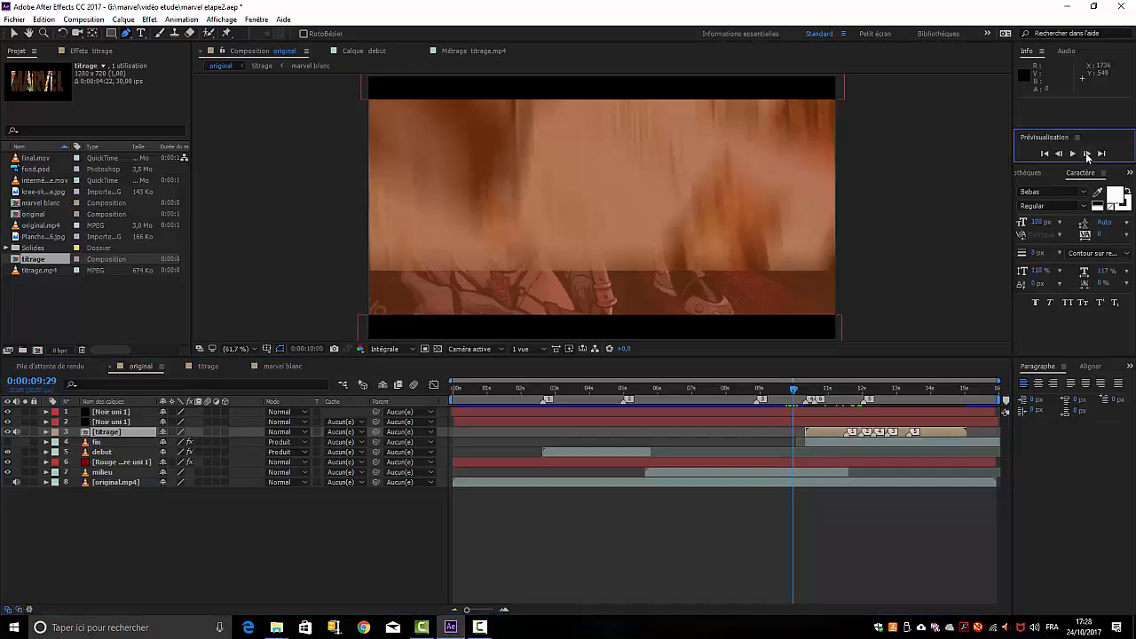
click(1088, 153)
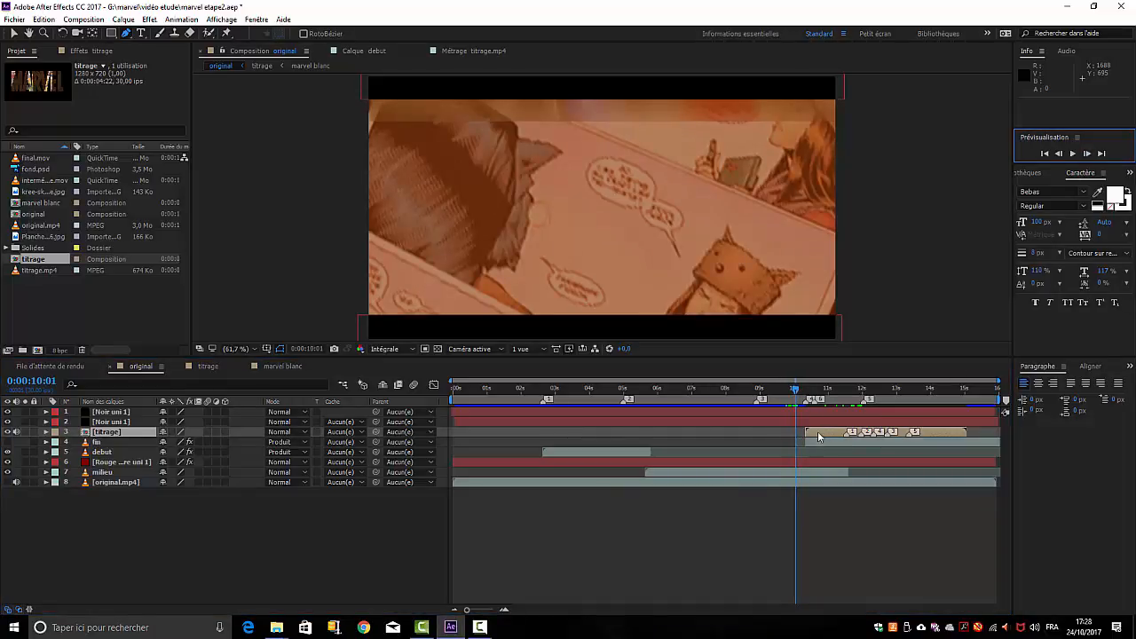
mouse_move(819, 435)
mouse_down()
mouse_move(808, 434)
mouse_move(819, 434)
mouse_up()
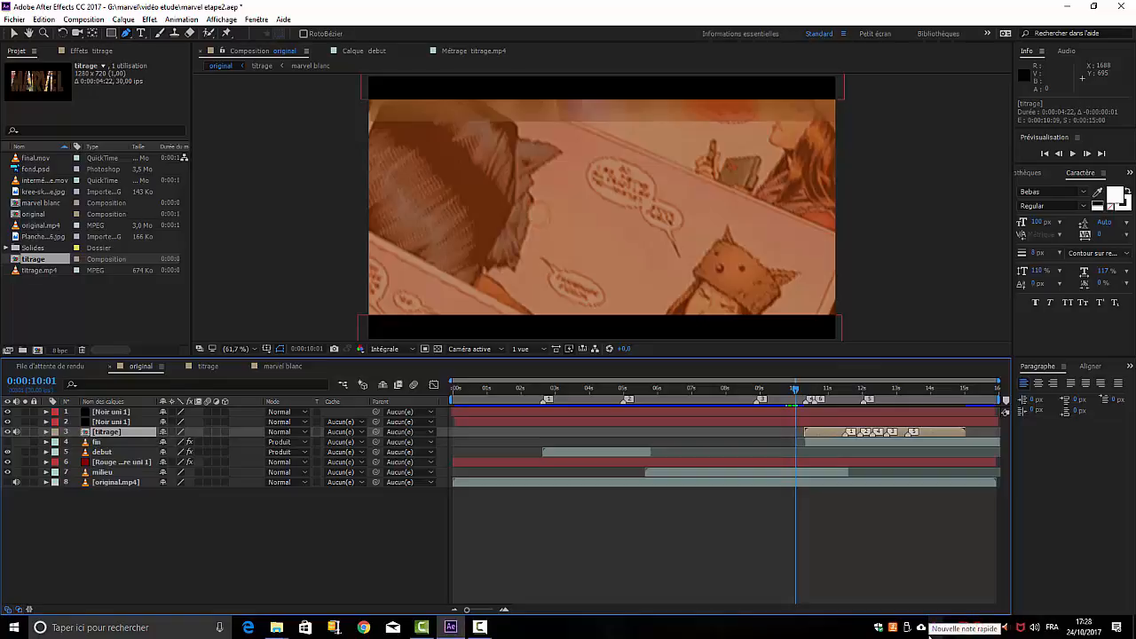
Play the original composition from 0:00:10:01, 0:00:11:05 and 0:00:10:09 to check the title's timing over the comic pages.
key(space)
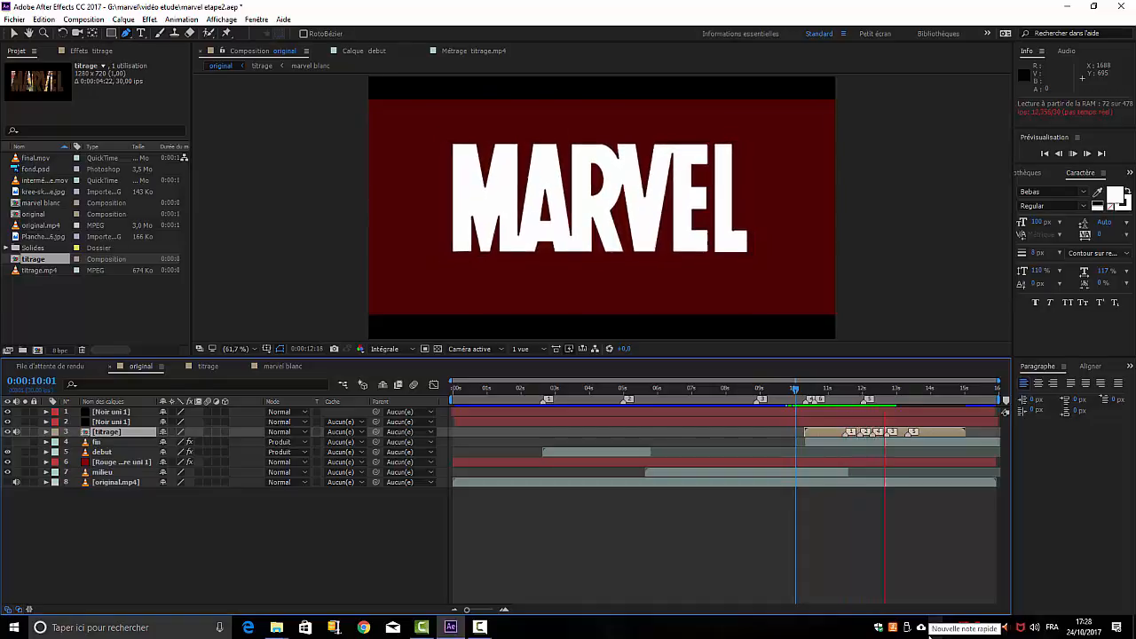
click(835, 391)
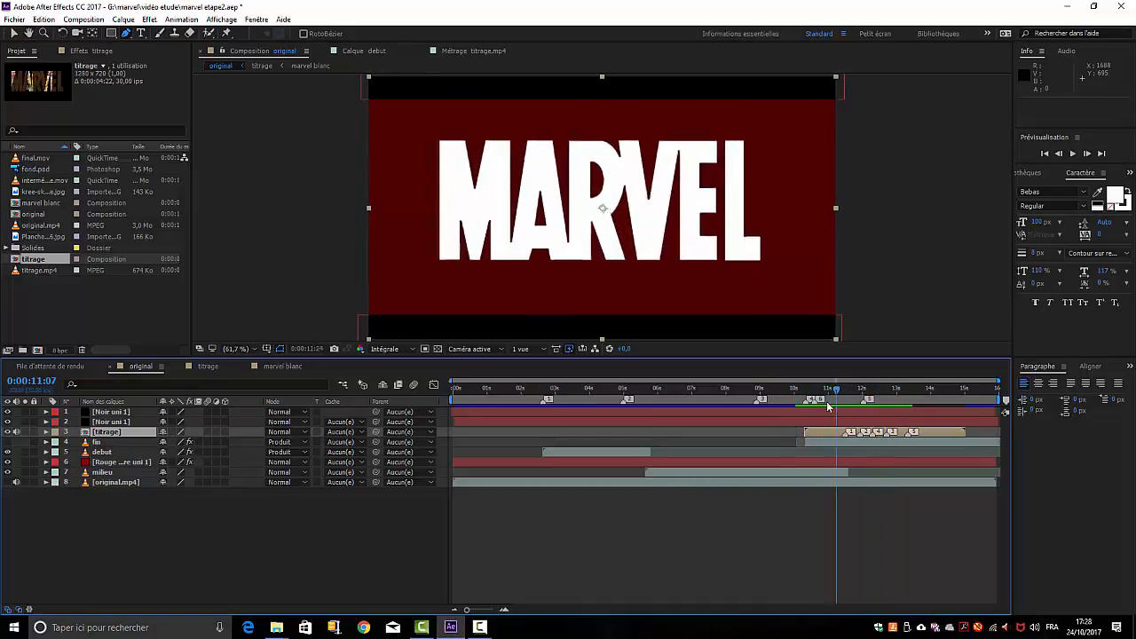
mouse_move(828, 407)
mouse_down()
mouse_move(865, 410)
mouse_move(800, 414)
mouse_move(927, 407)
mouse_move(818, 406)
mouse_move(835, 406)
mouse_up()
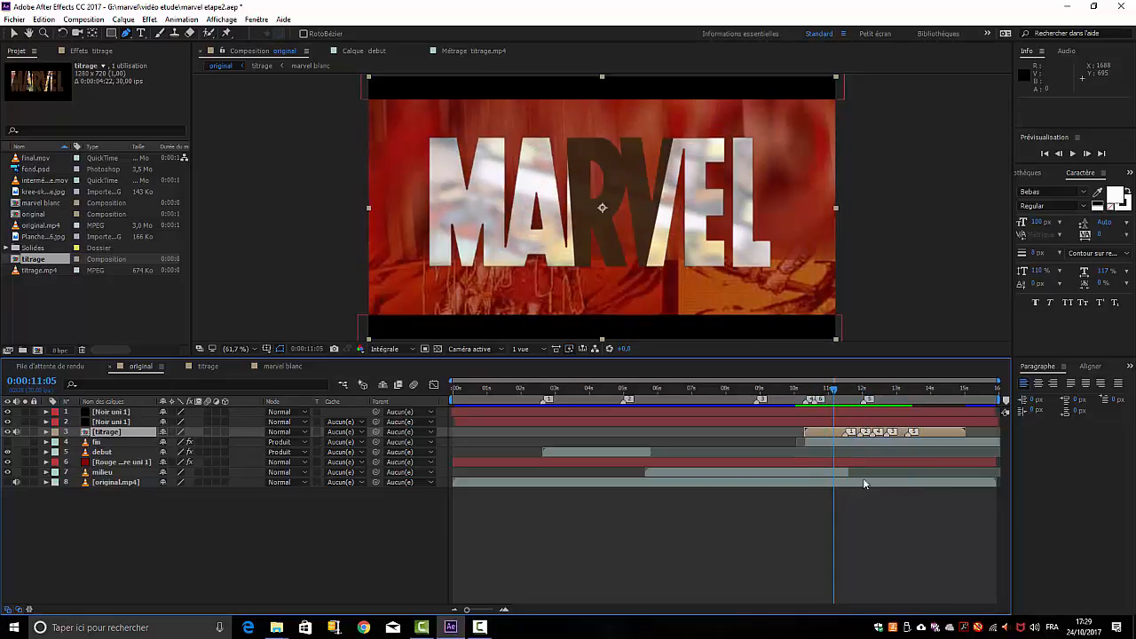
key(space)
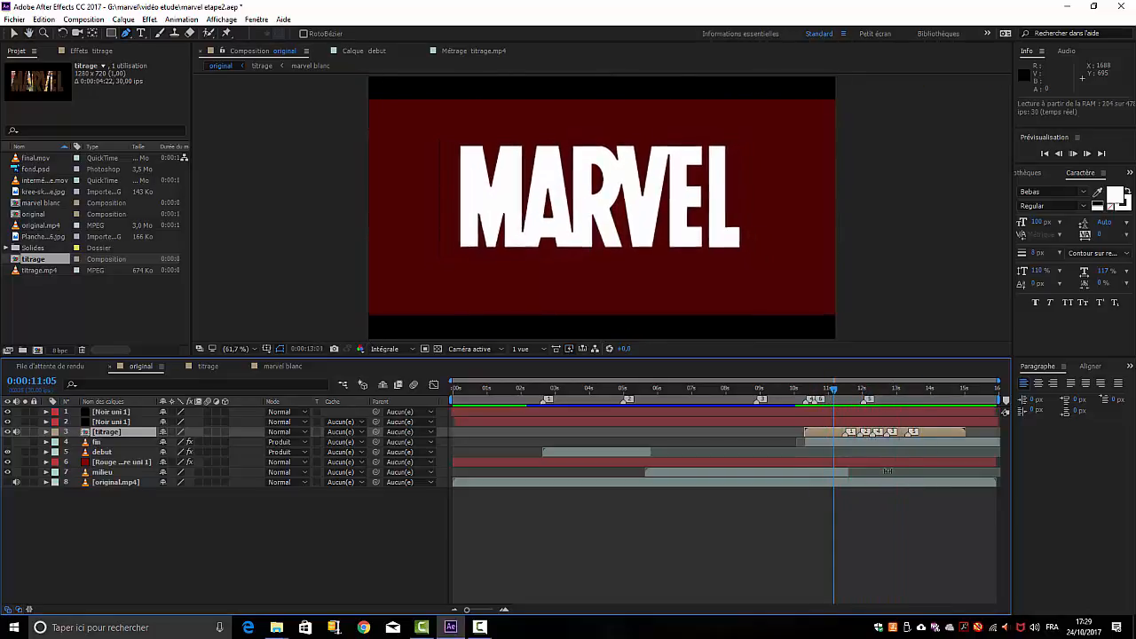
click(906, 390)
drag(857, 404, 804, 405)
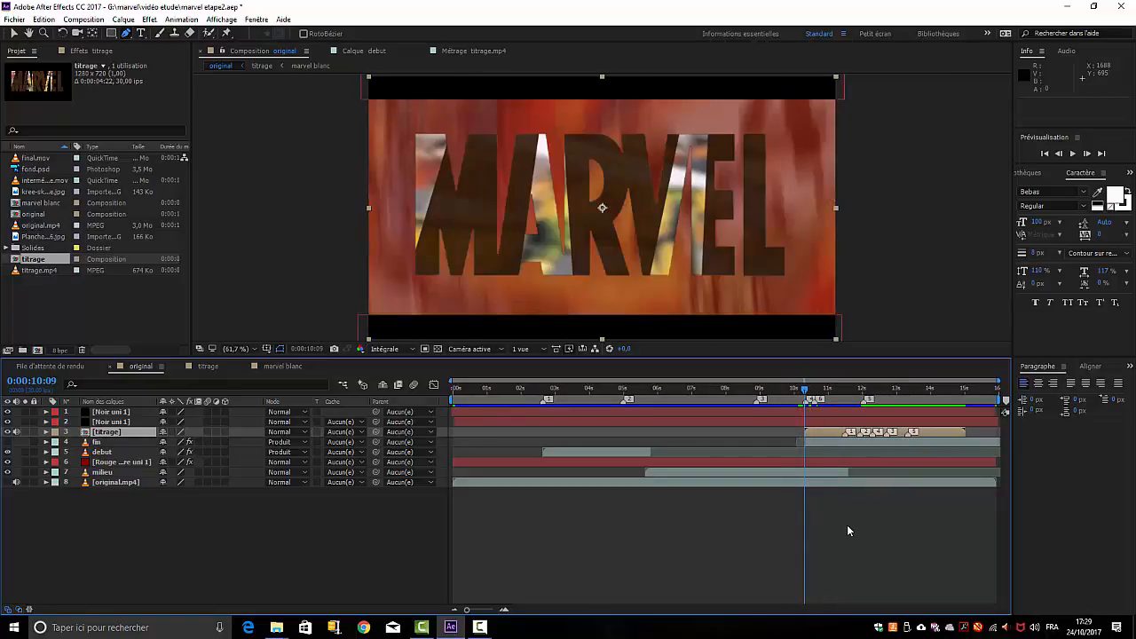
key(space)
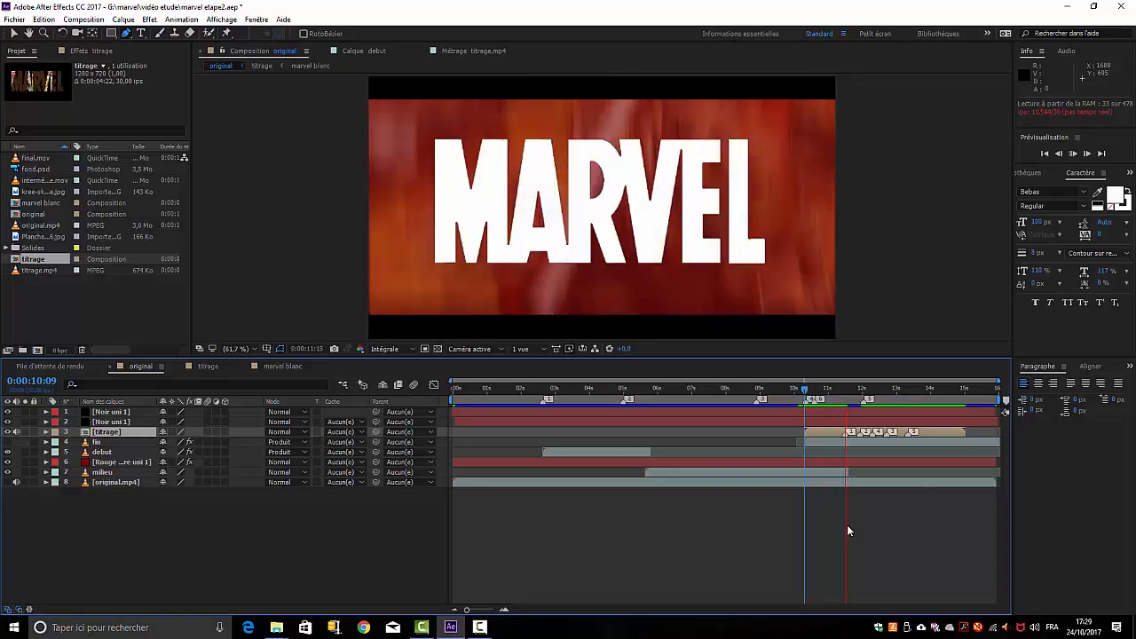
key(space)
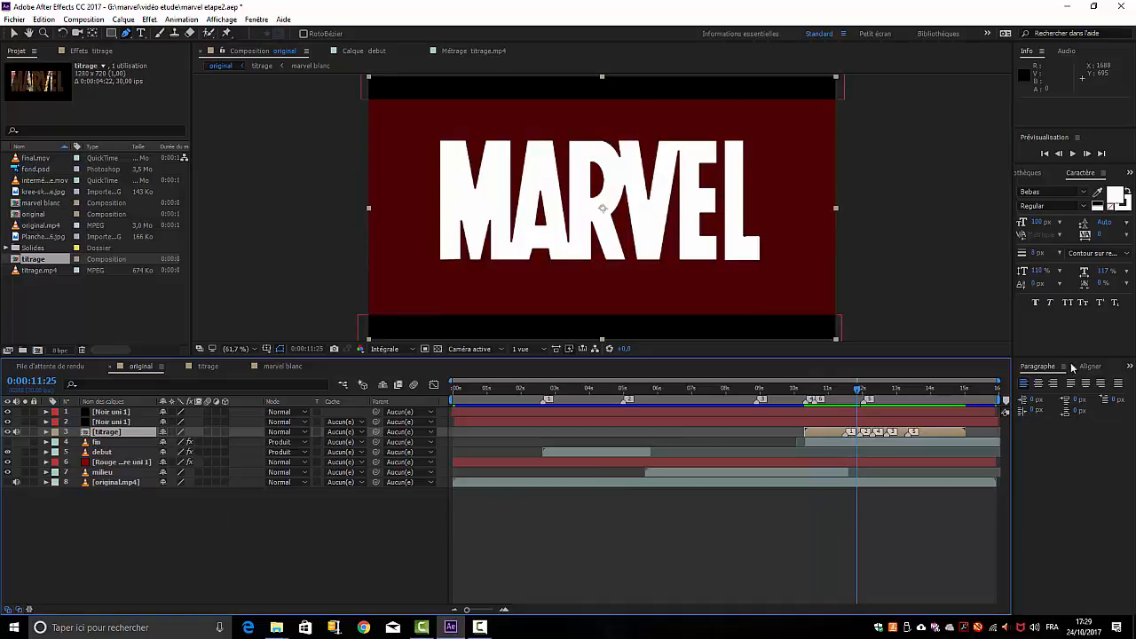
Move the titrage layer to start at 0:00:11:08 and inspect its overlap with the end of the milieu layer.
drag(840, 398, 960, 371)
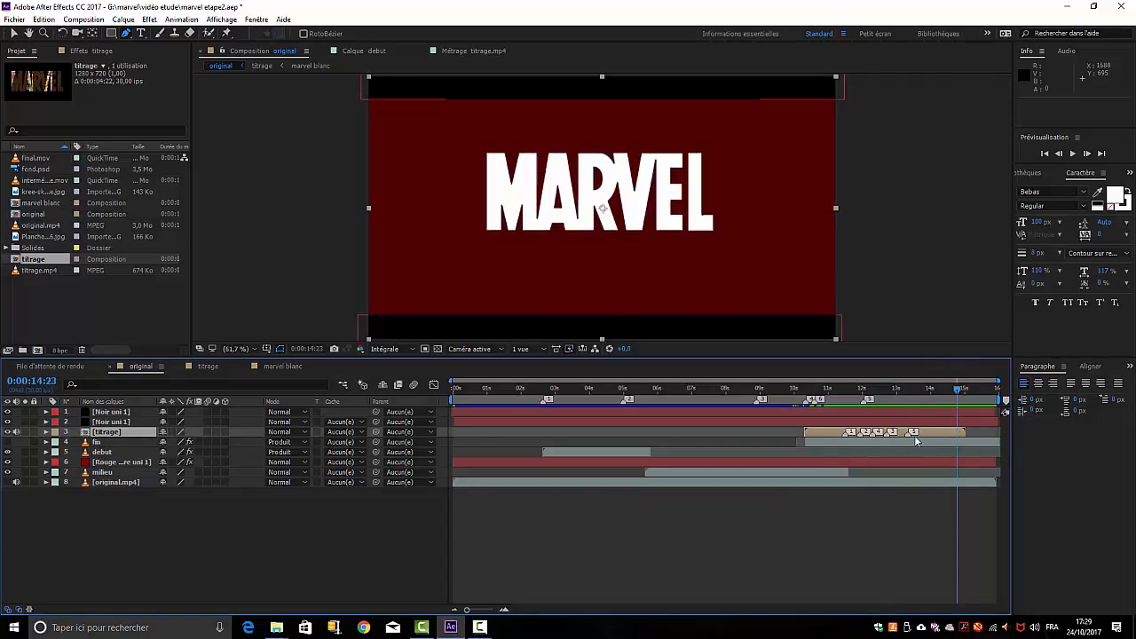
drag(822, 432, 853, 433)
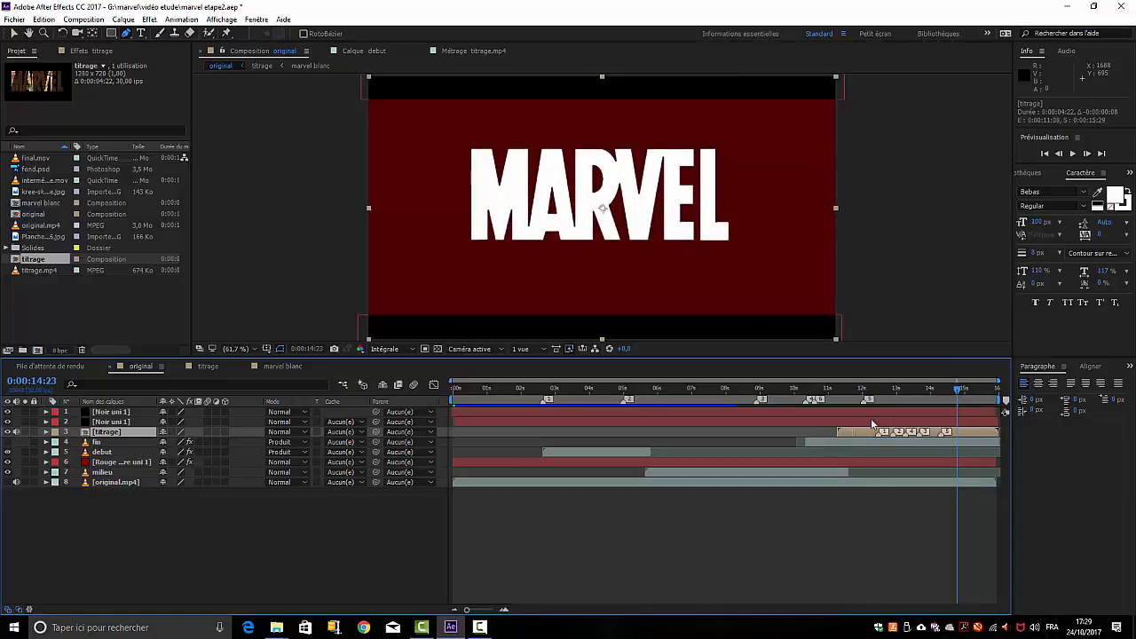
drag(967, 393, 863, 418)
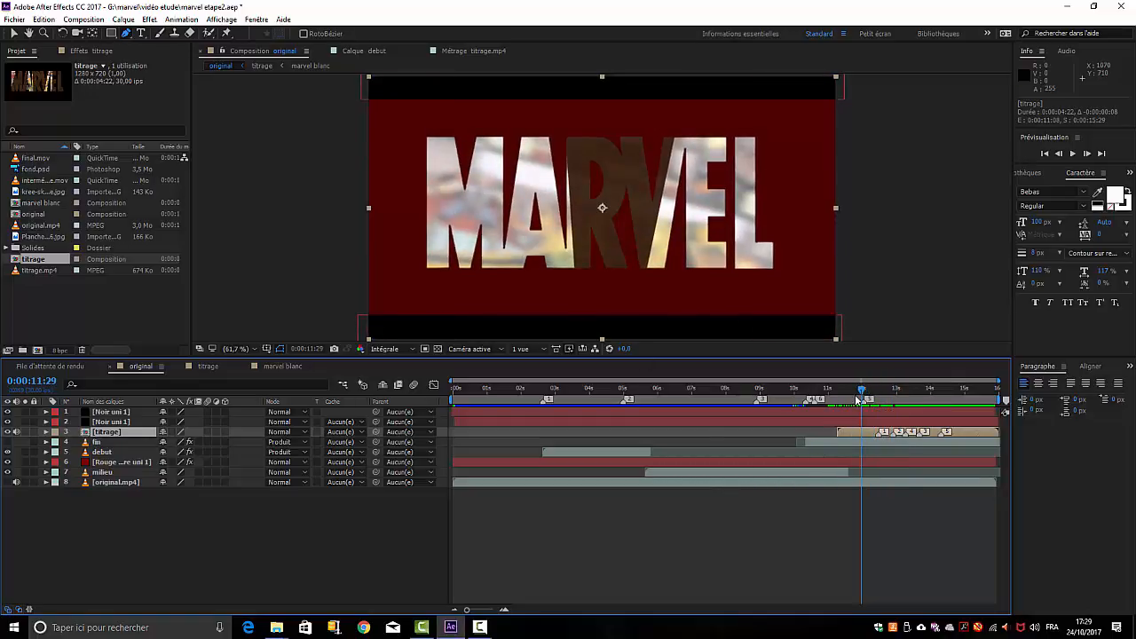
mouse_move(848, 400)
mouse_down()
mouse_move(831, 404)
mouse_move(964, 426)
mouse_move(828, 416)
mouse_move(1030, 419)
mouse_move(832, 415)
mouse_move(847, 417)
mouse_up()
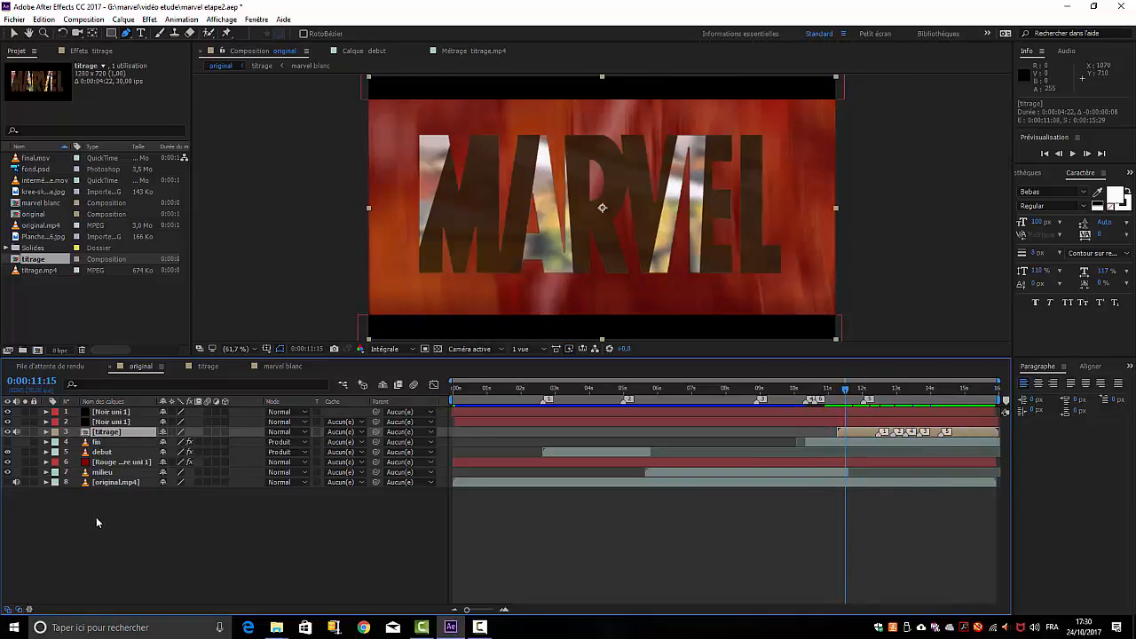
Play the title from 0:00:11:15 and examine the frames just before the titrage layer begins, around 0:00:11:02.
key(space)
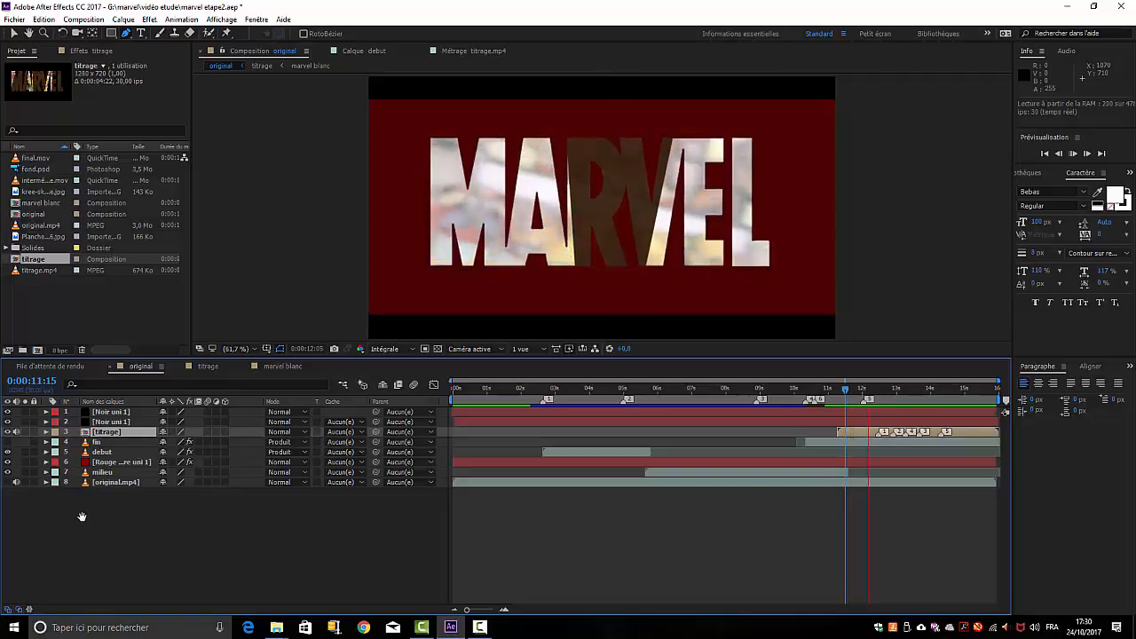
key(space)
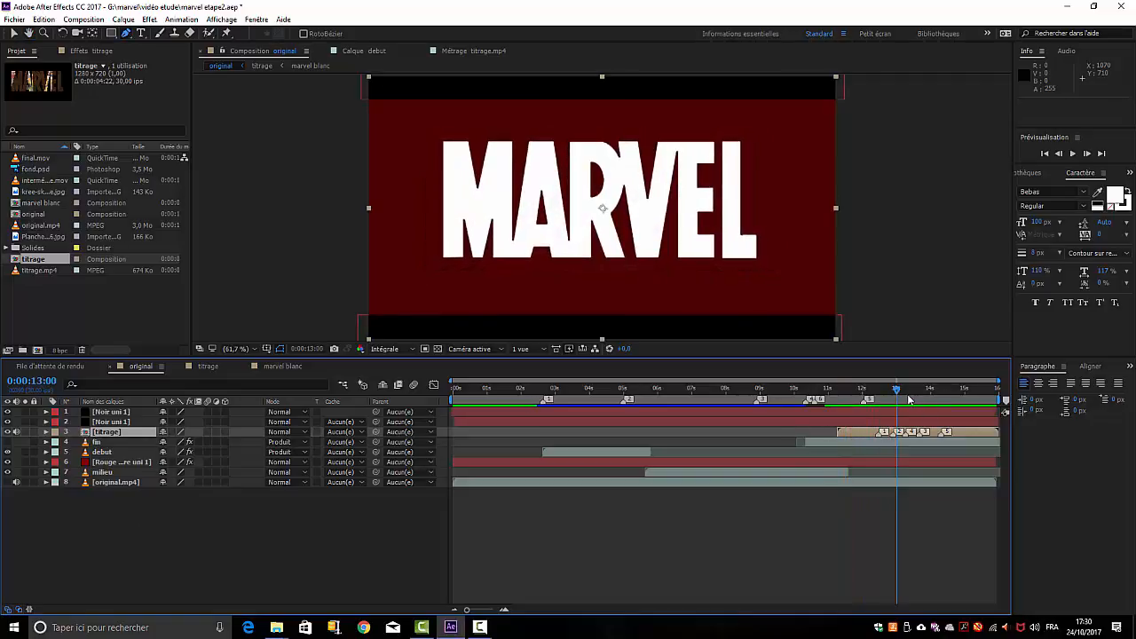
drag(899, 391, 833, 391)
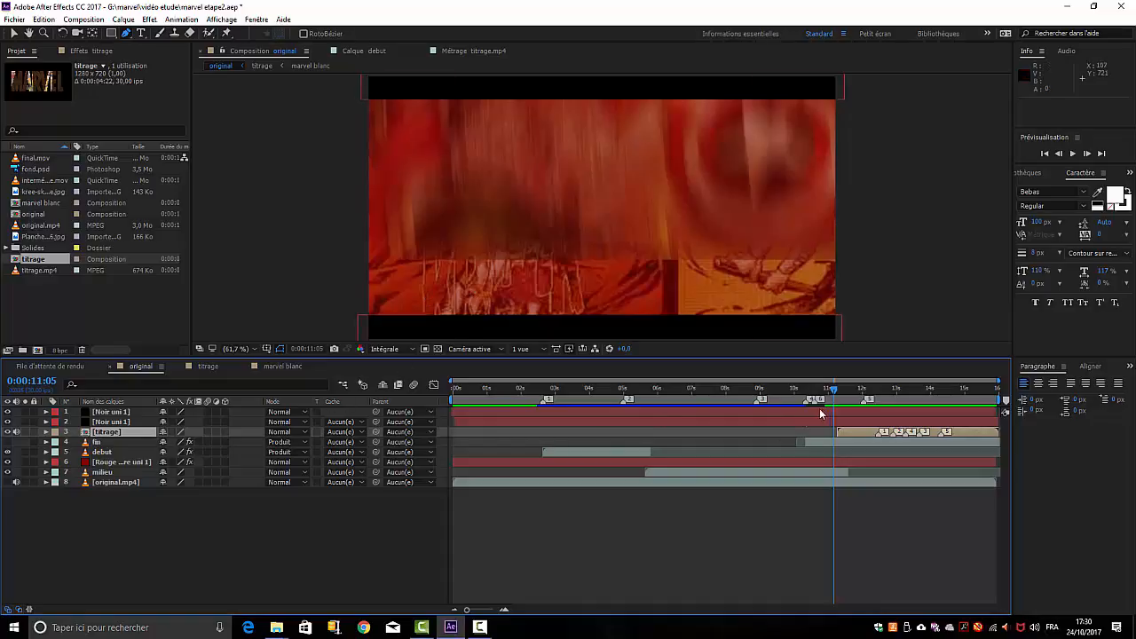
mouse_move(836, 391)
mouse_down()
mouse_move(861, 397)
mouse_move(829, 396)
mouse_up()
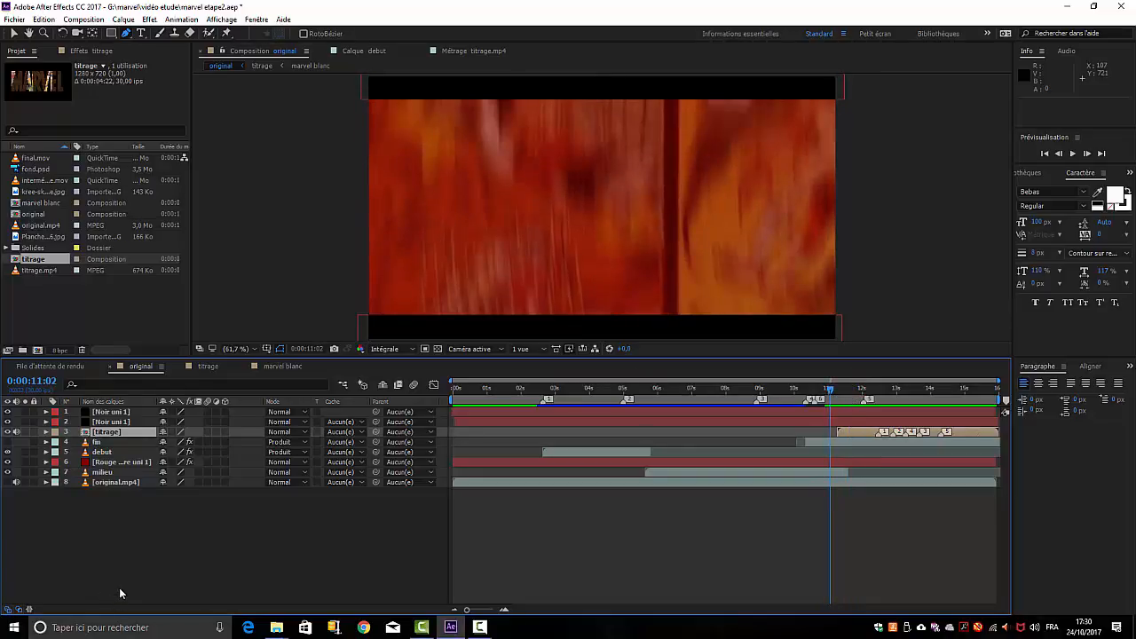